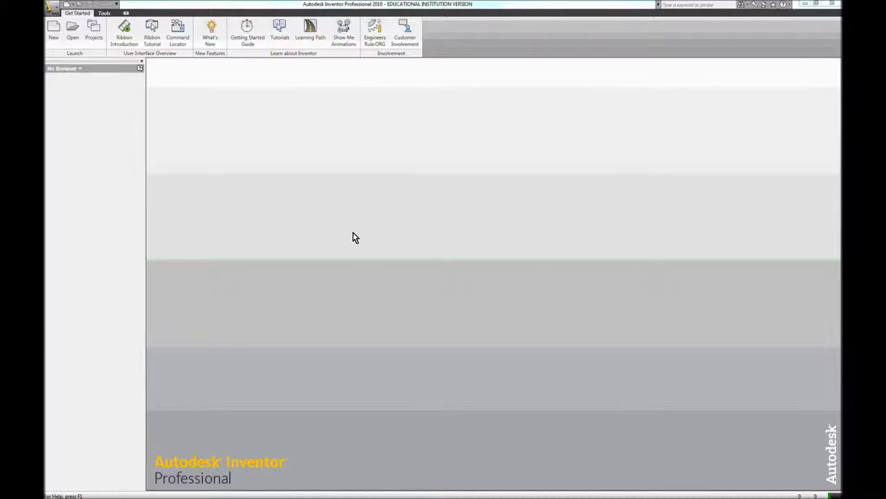
Create a new part from the Standard.ipt template and expand its Origin folder in the model tree
left_click(50, 29)
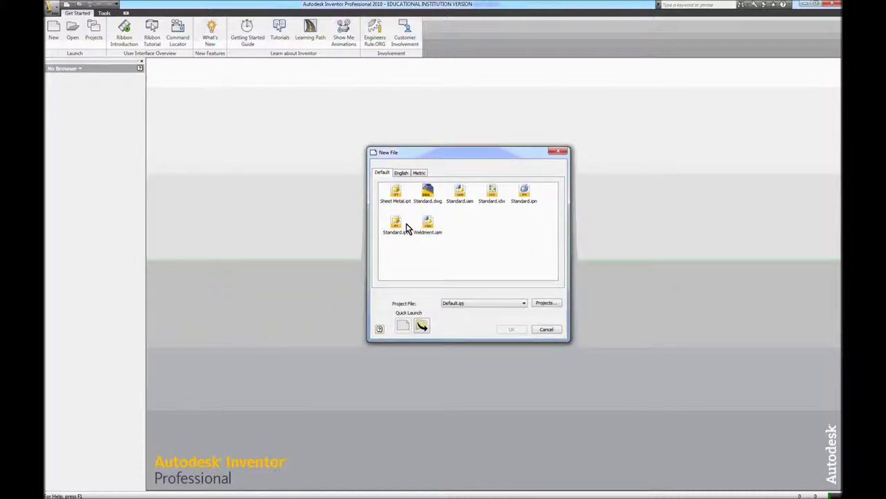
double_click(396, 228)
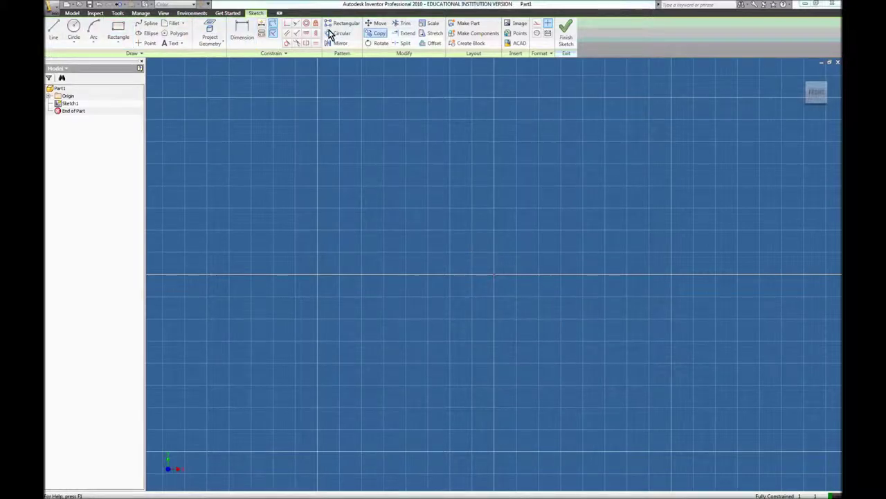
left_click(50, 97)
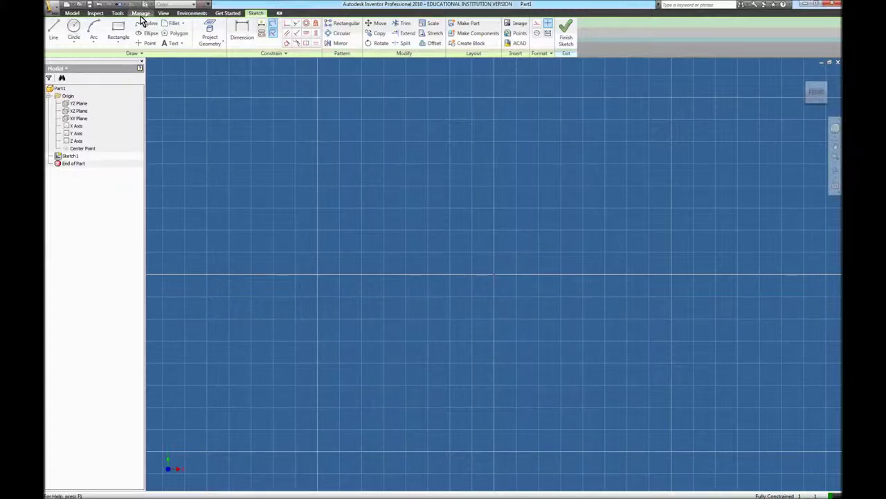
Set the part document's length unit to centimeter and apply the change
left_click(118, 14)
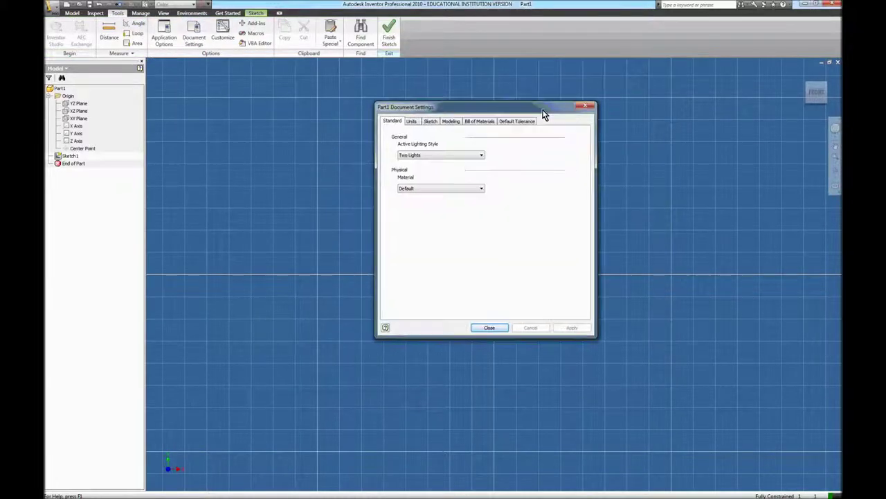
left_click(413, 122)
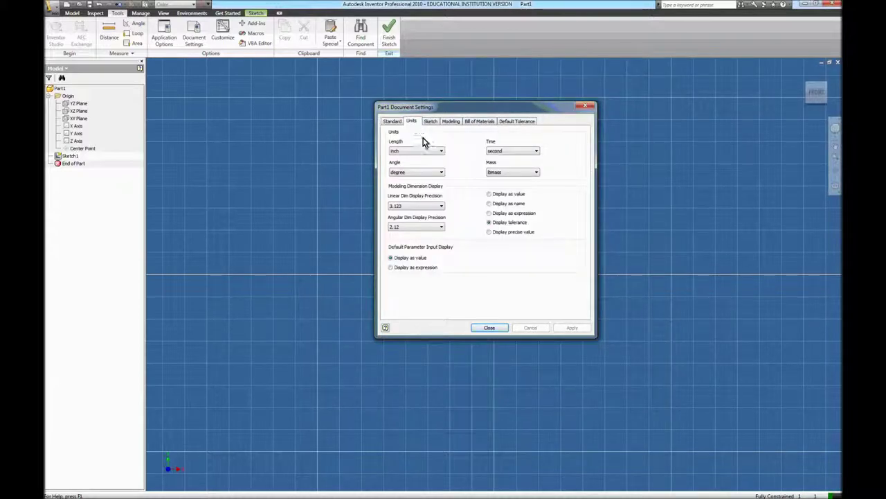
left_click(441, 151)
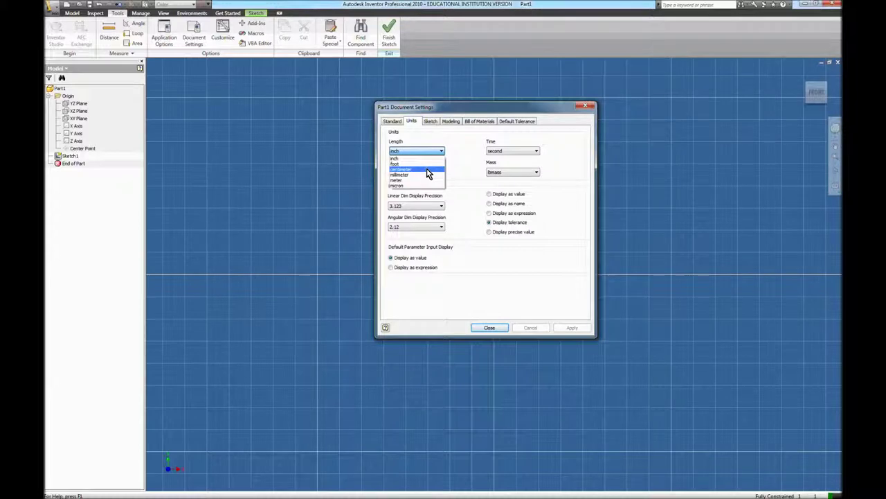
left_click(426, 170)
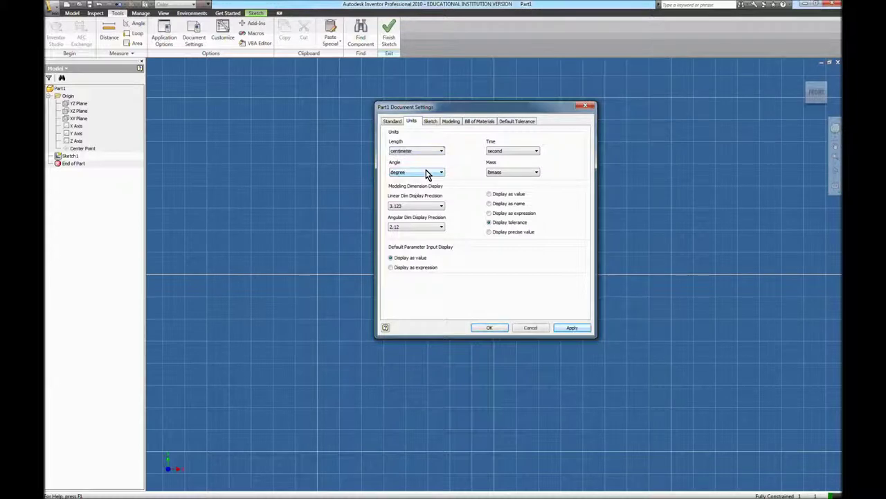
left_click(572, 329)
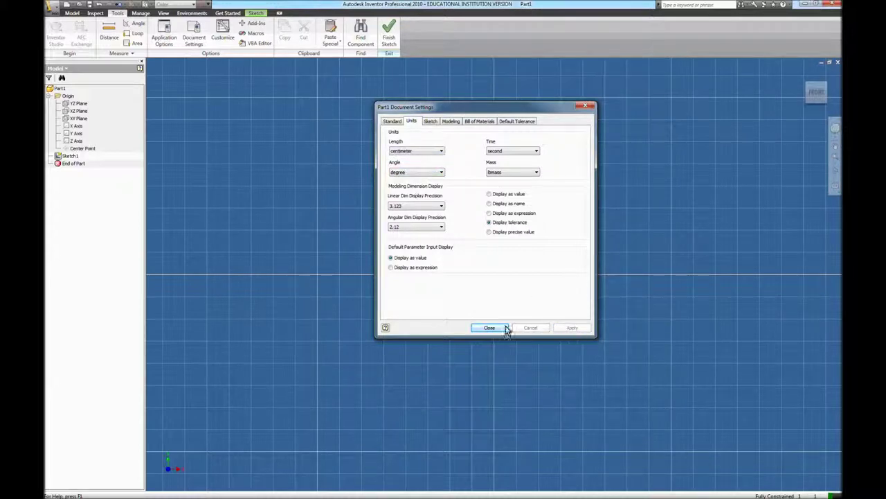
left_click(500, 329)
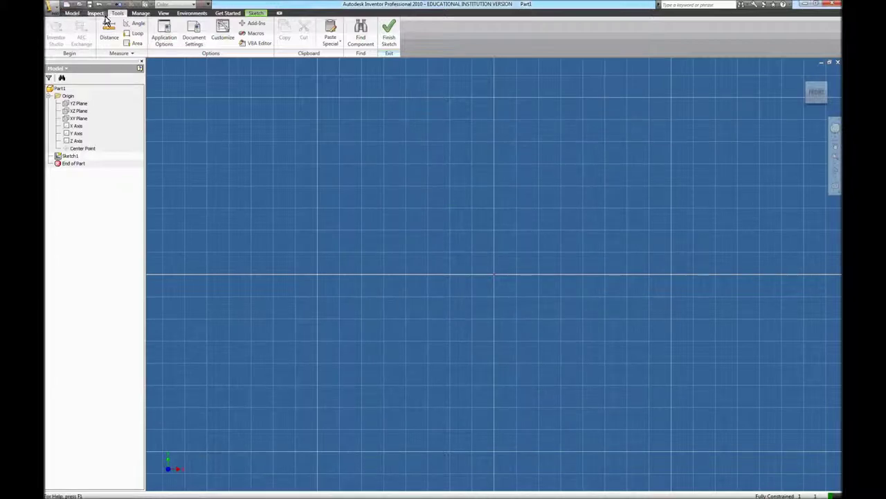
Sketch a circle about 5.5 cm in diameter centred on the origin
left_click(256, 14)
left_click(73, 29)
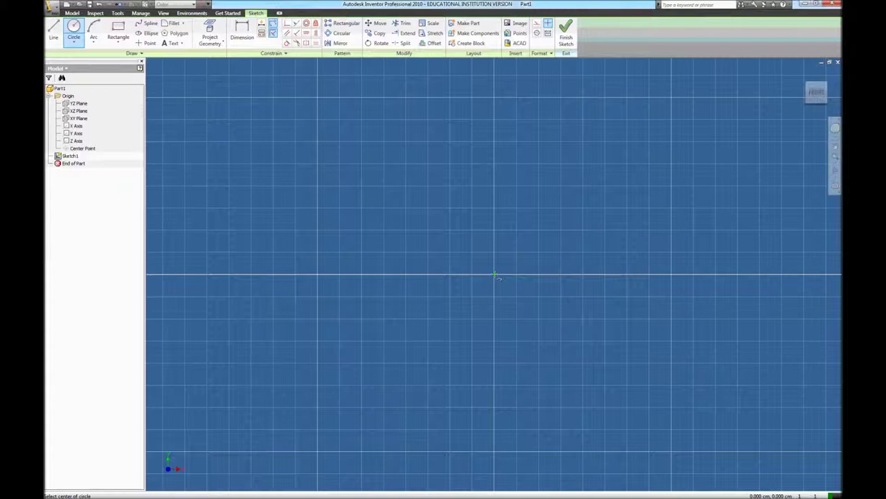
left_click(494, 275)
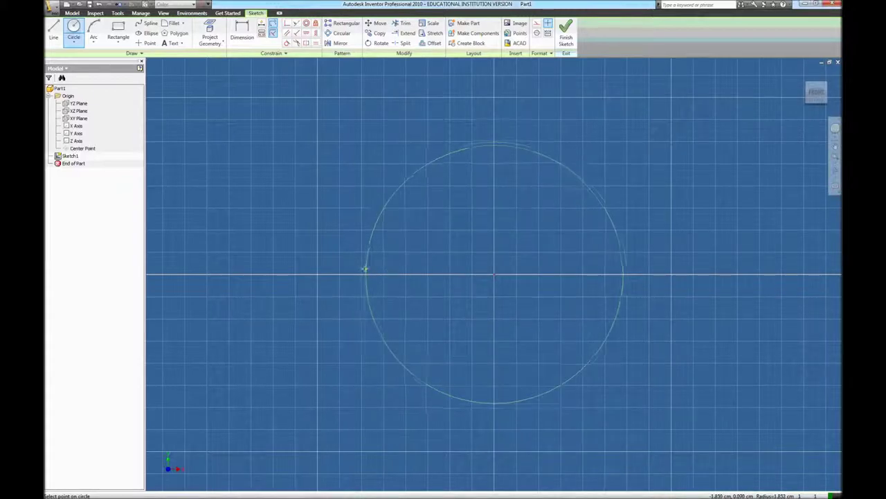
left_click(303, 262)
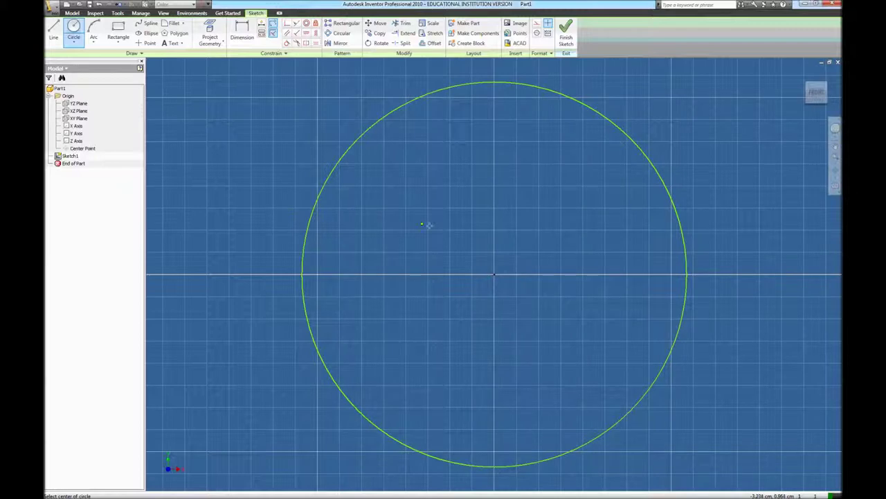
Dimension the circle's diameter at 12 cm, placing the dimension outside its upper-left edge
left_click(242, 30)
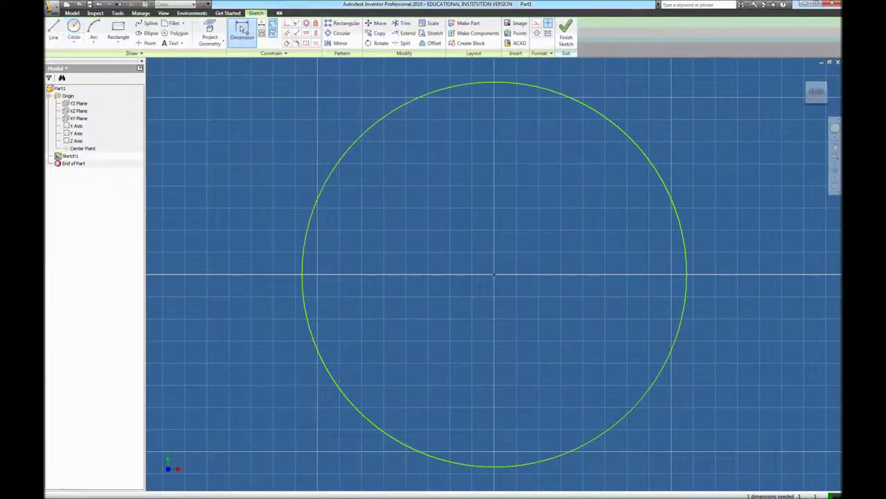
left_click(356, 147)
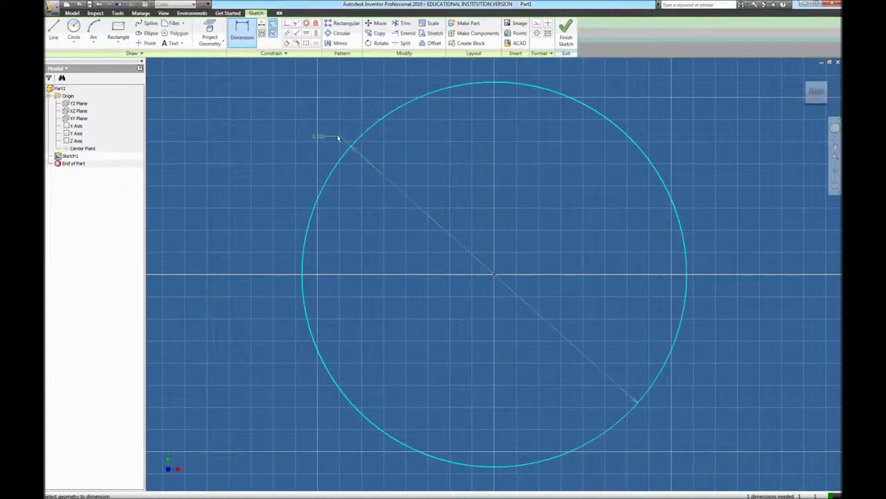
left_click(307, 126)
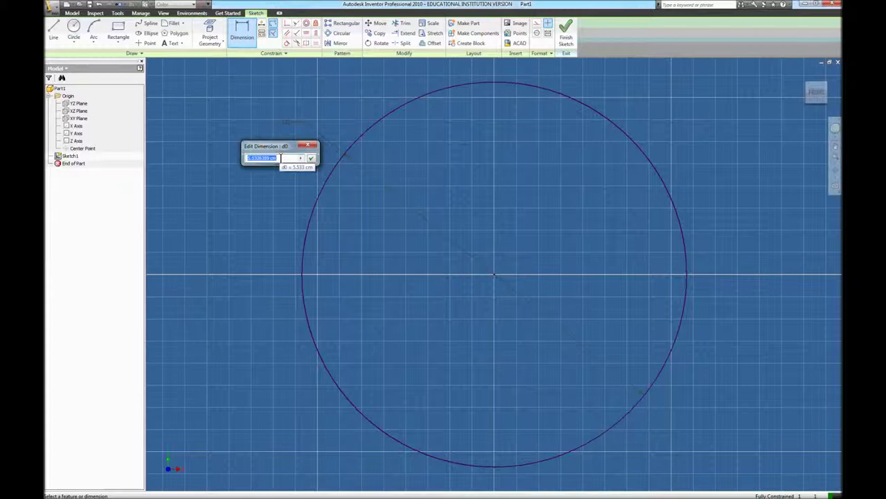
type("12")
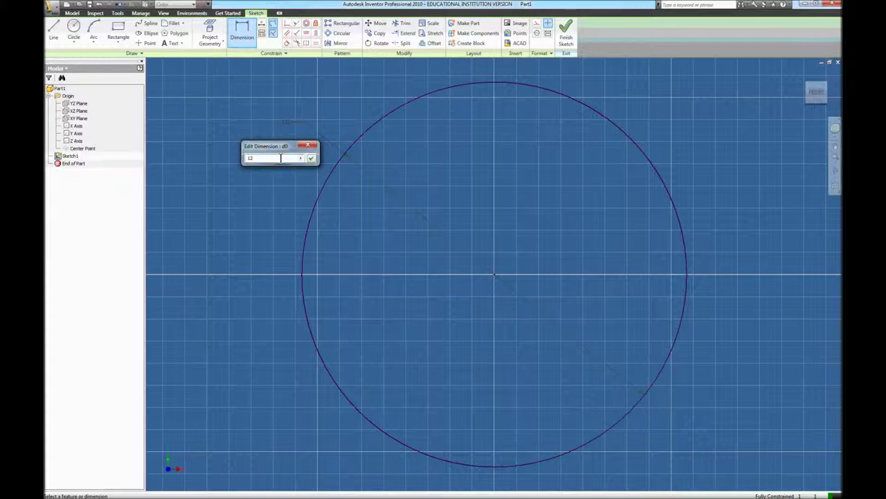
type("cm")
key("Return")
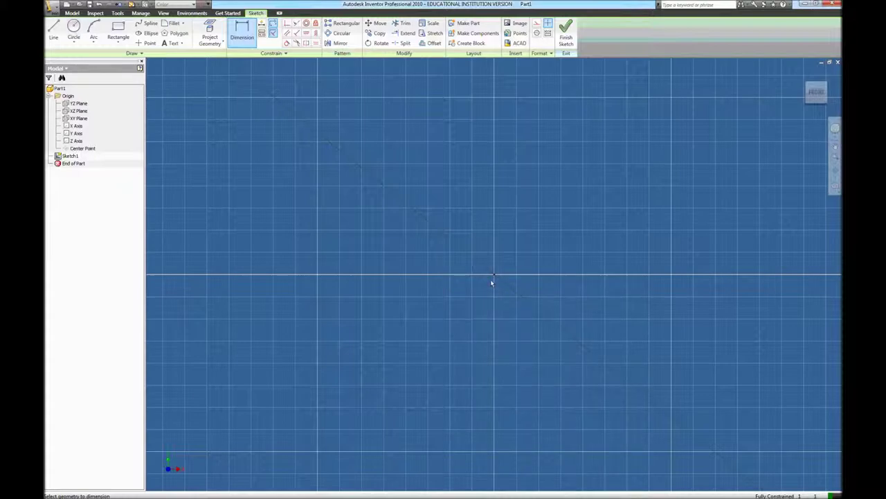
Sketch a small concentric circle about 1.4 cm in diameter at the centre of the 12 cm circle
scroll(464, 274, "up", 2)
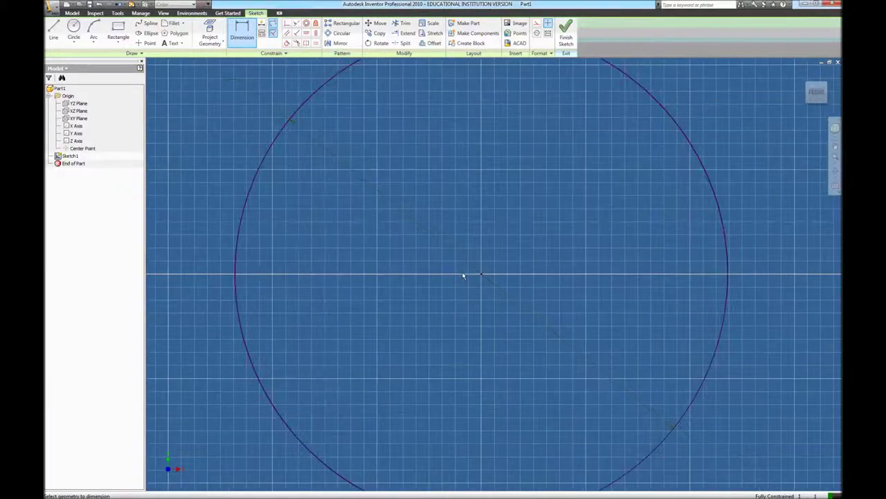
scroll(462, 276, "up", 2)
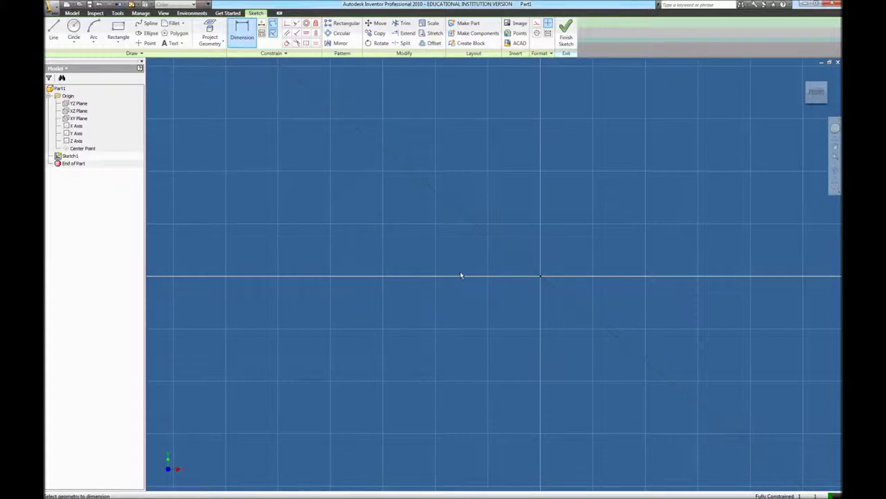
scroll(461, 275, "down", 5)
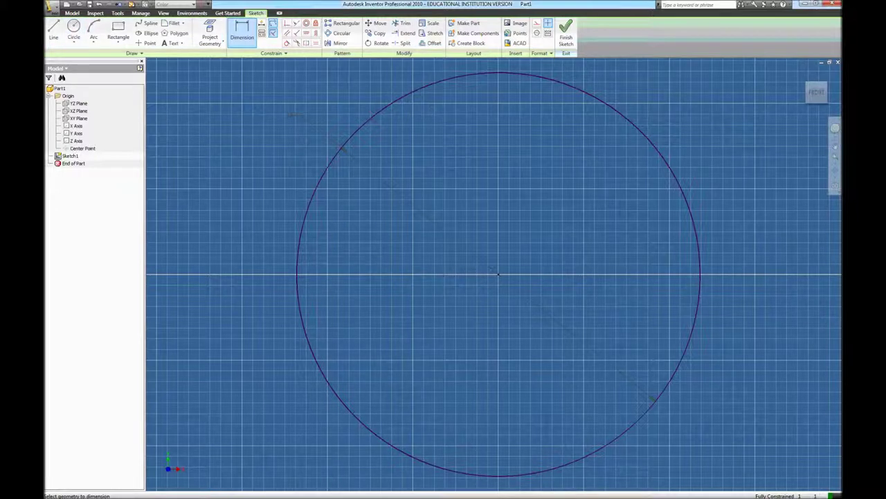
left_click(242, 31)
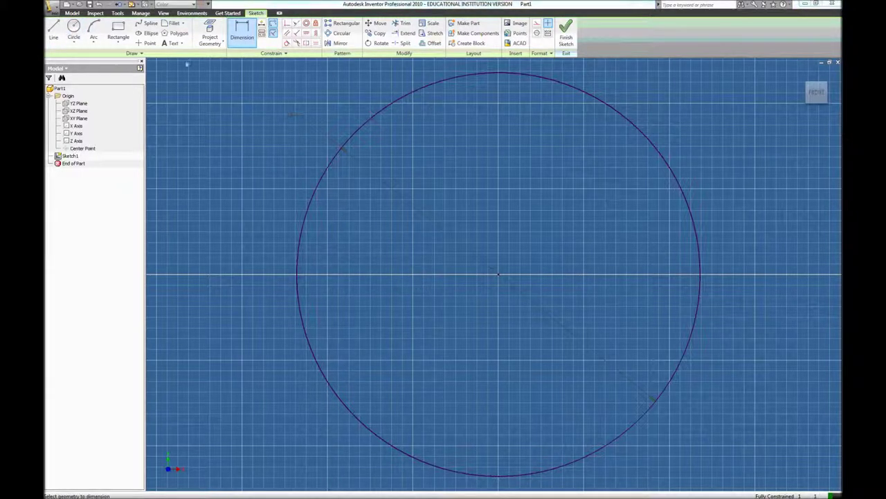
left_click(73, 31)
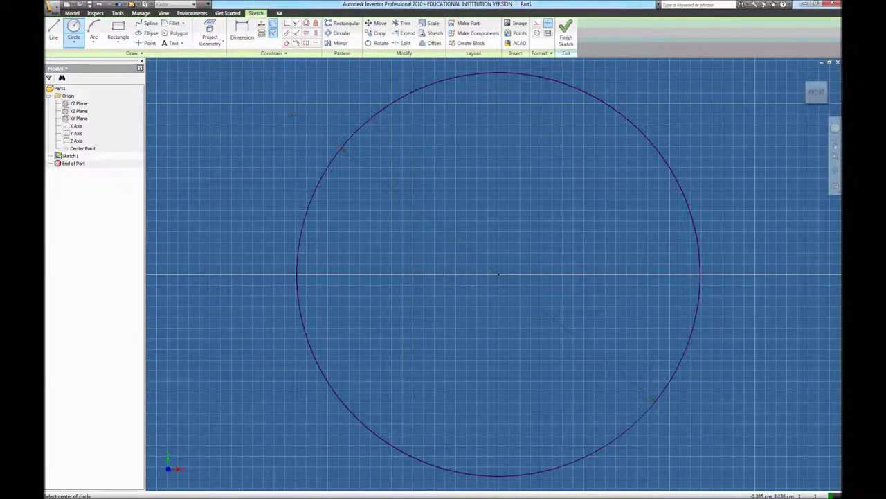
left_click(498, 275)
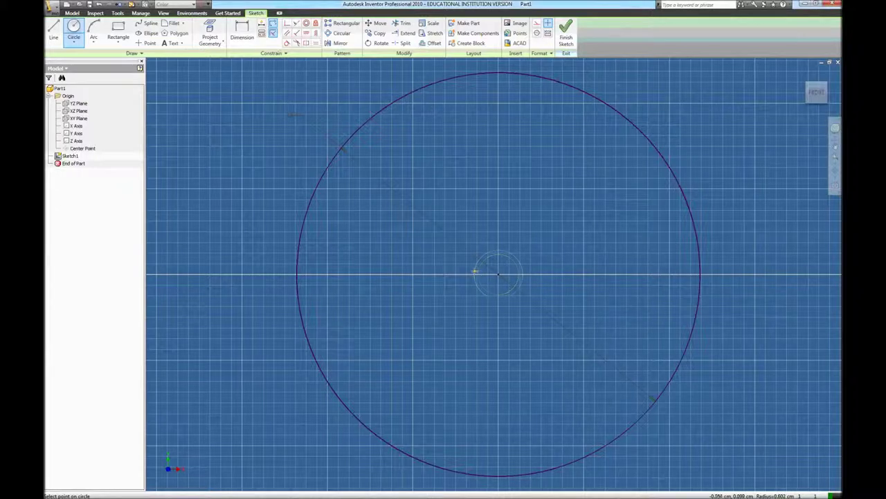
left_click(474, 271)
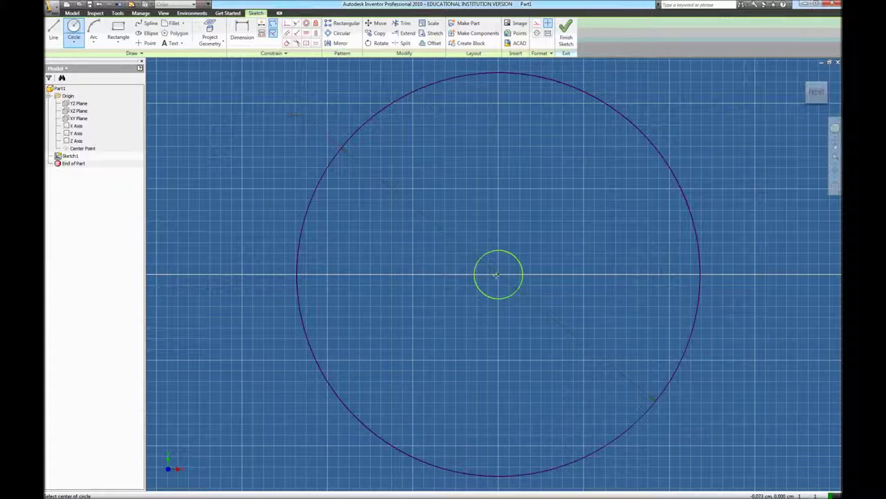
Dimension the small inner circle's diameter at 13 mm
left_click(242, 31)
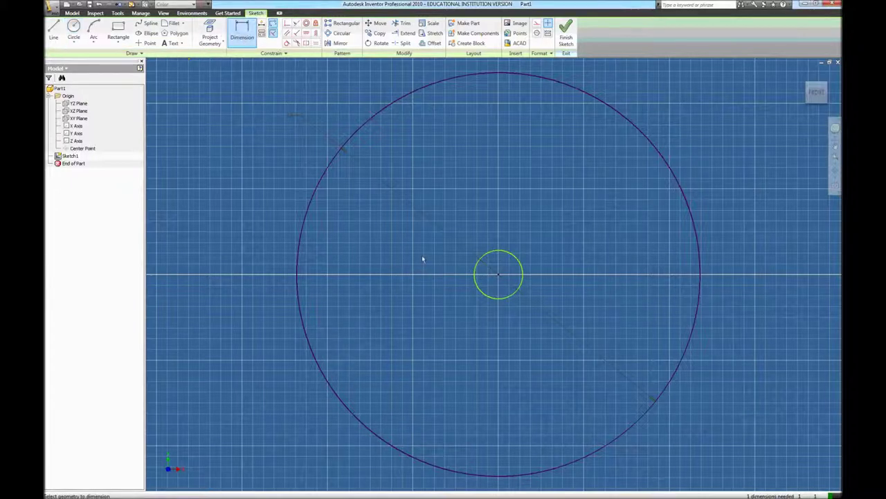
left_click(476, 264)
left_click(541, 236)
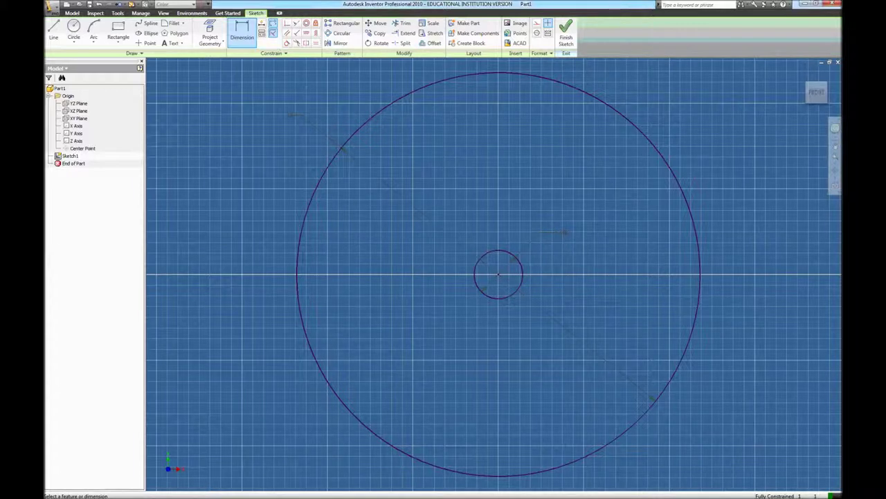
left_click_drag(529, 185, 531, 183)
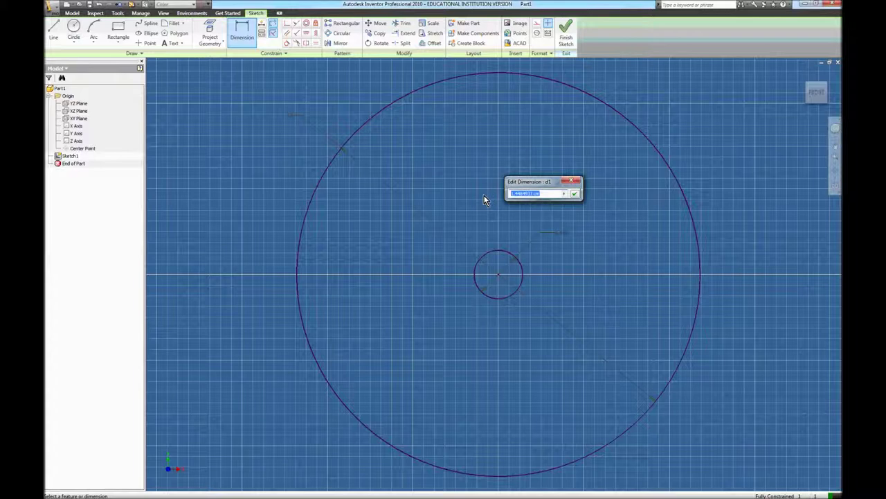
type("13mm")
key("Return")
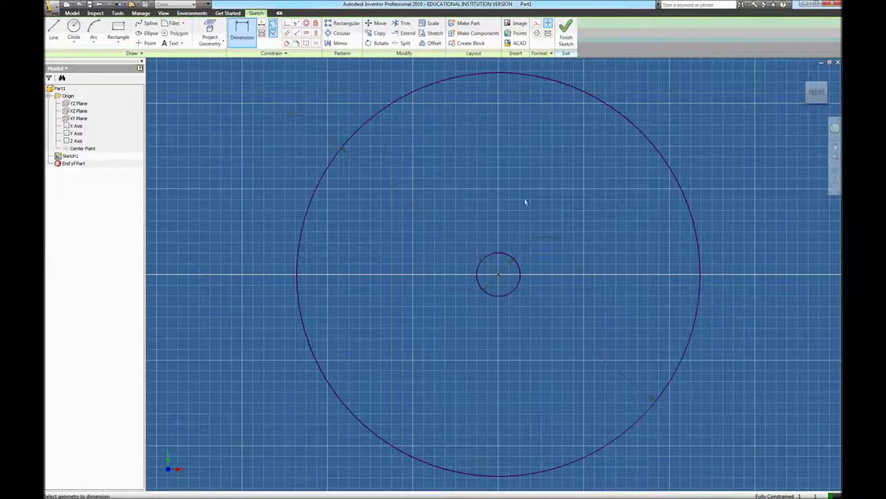
Finish the sketch and extrude the ring between the two circles 1 mm, symmetrically about the sketch plane
left_click(565, 29)
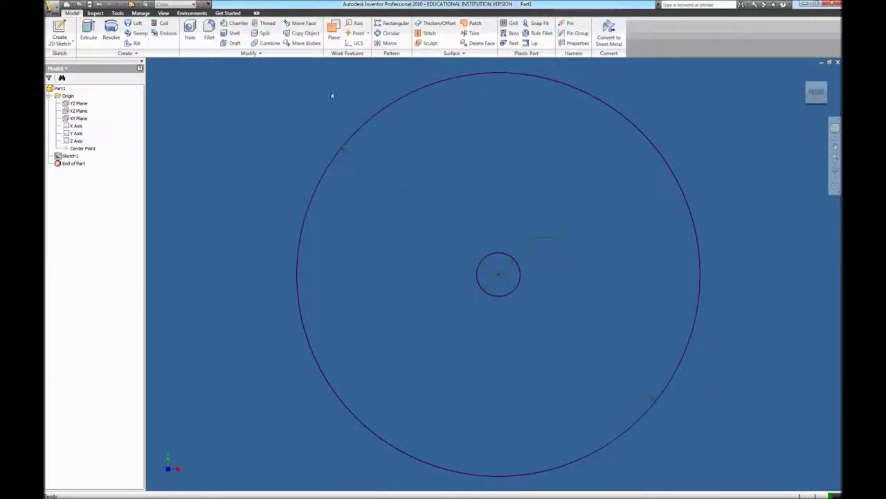
left_click(86, 31)
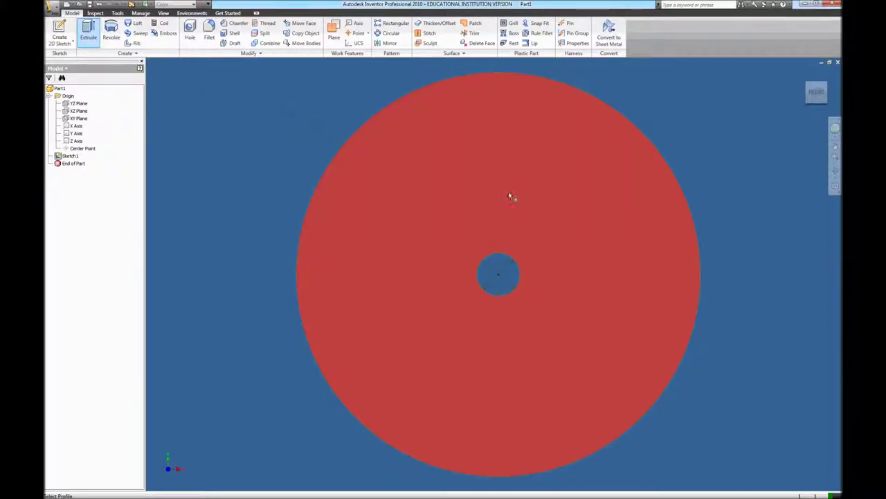
left_click(519, 180)
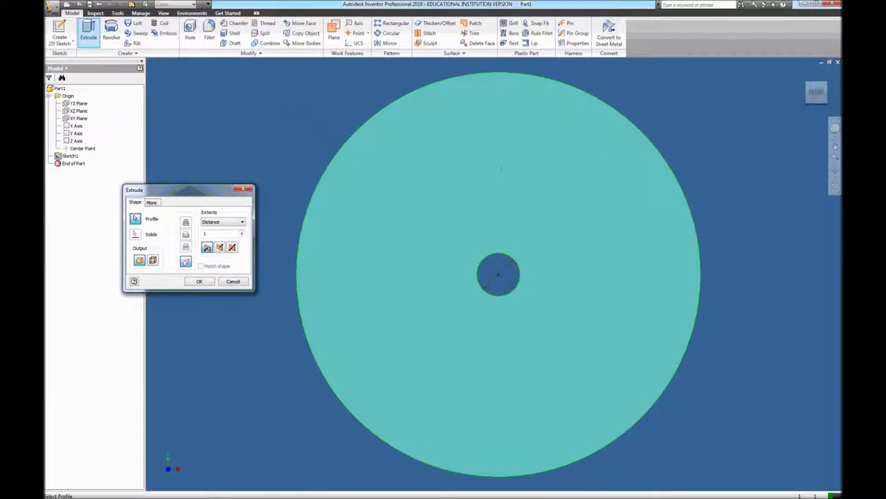
left_click(203, 234)
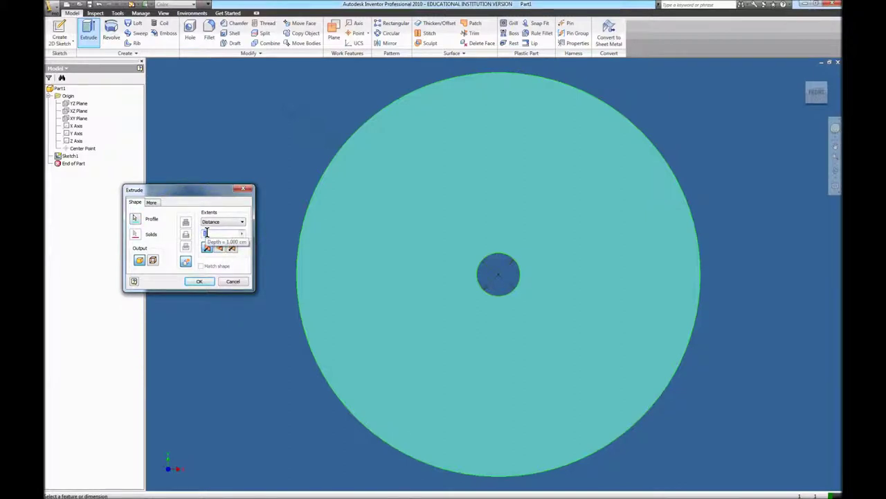
type("mm")
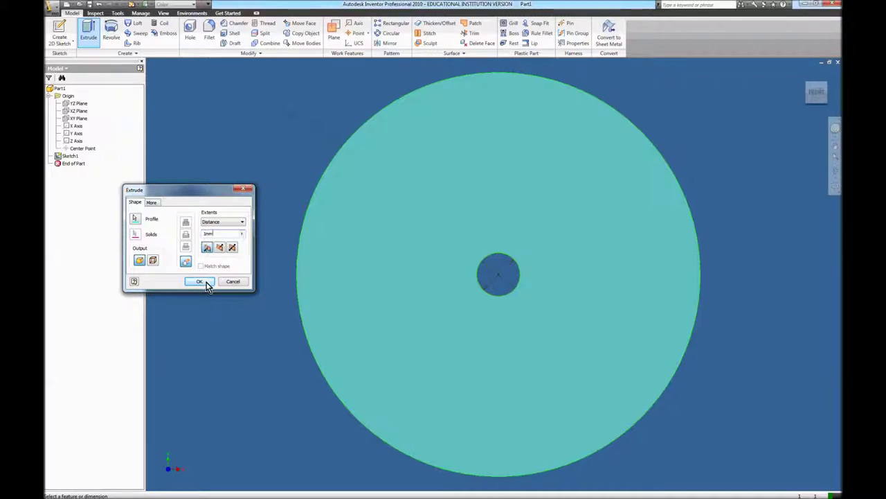
left_click(232, 251)
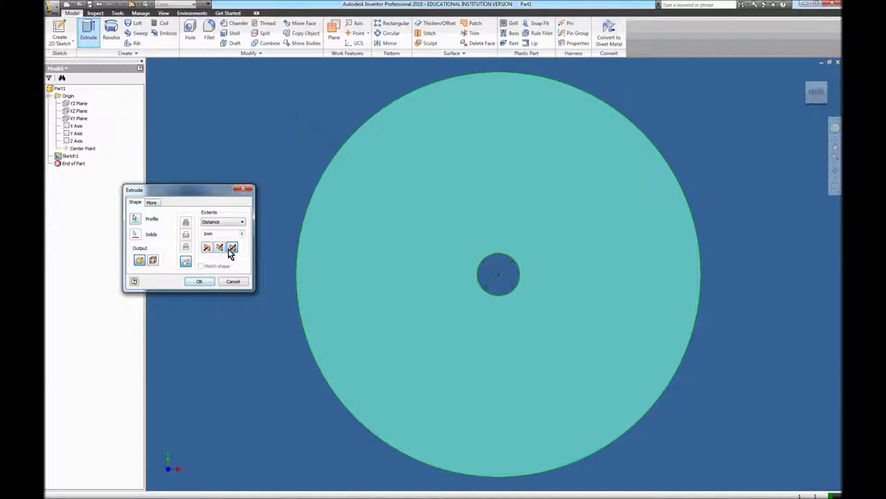
left_click(200, 282)
mouse_move(779, 117)
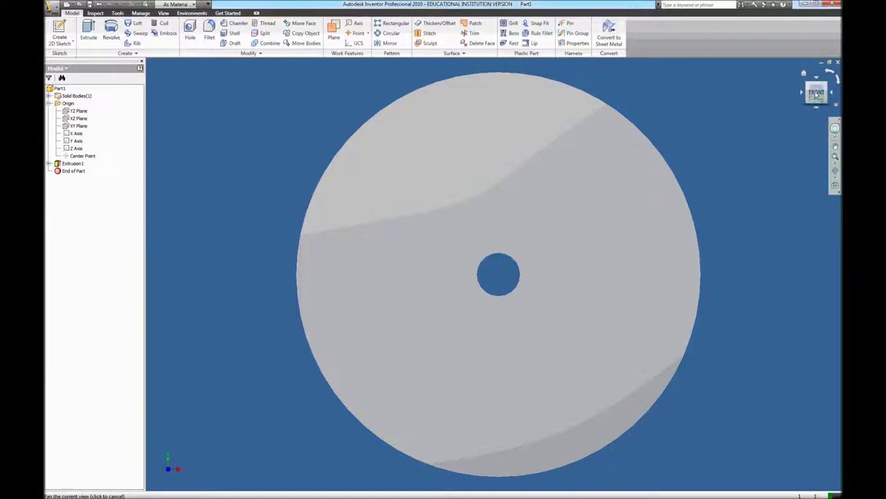
In cd wheel part1.ipt, try a 10 mm distance for the disc extrusion and set it to 3/4"
mouse_move(817, 93)
left_mouse_down()
mouse_move(775, 105)
mouse_move(817, 90)
left_mouse_up()
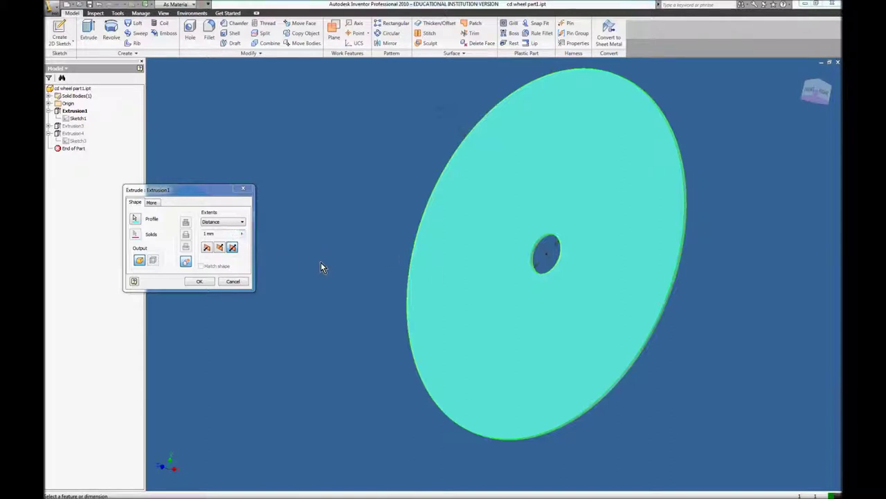
left_click(205, 234)
type("10")
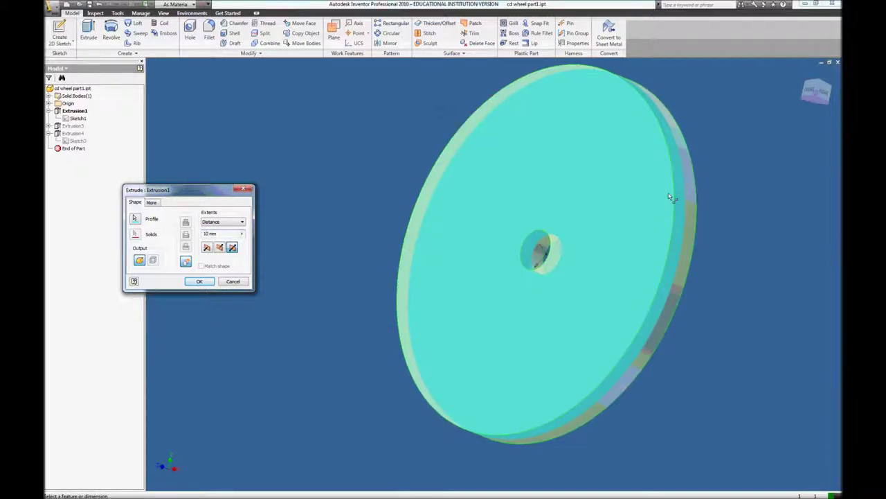
double_click(225, 233)
type("3/4")
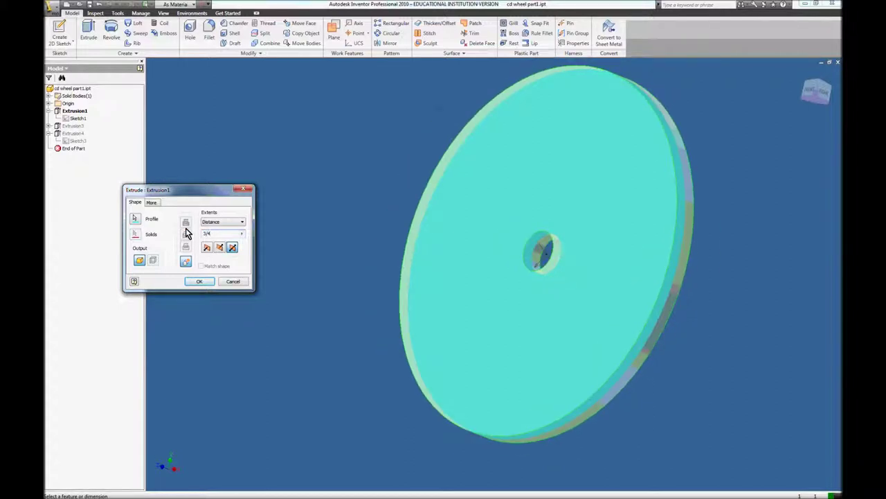
type("\"")
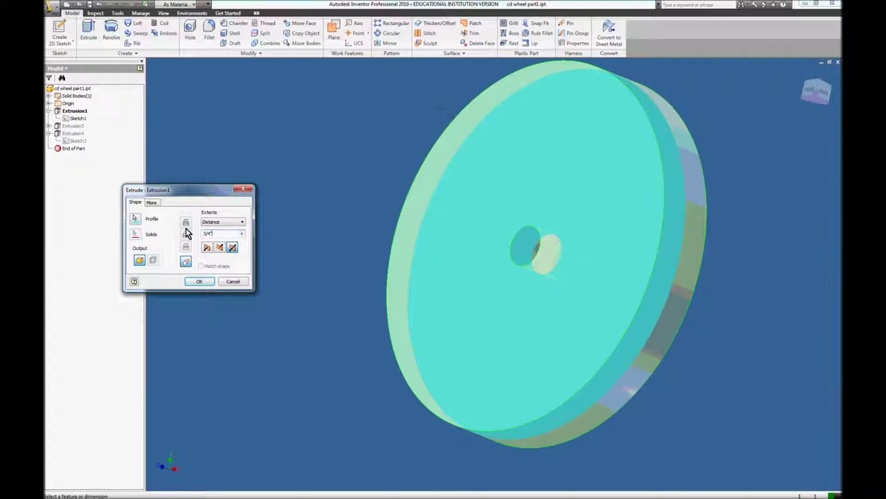
key("Return")
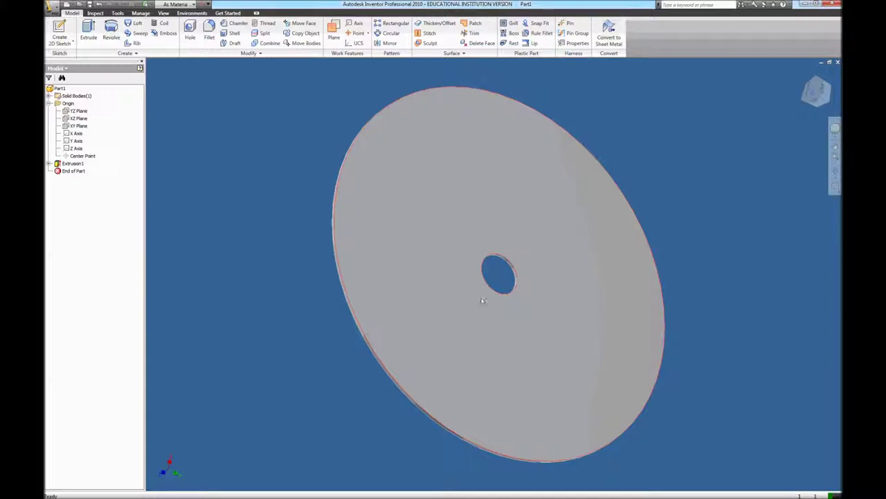
Start a new sketch on the flat face of the thin disc in Part1, viewed square-on
right_click(528, 237)
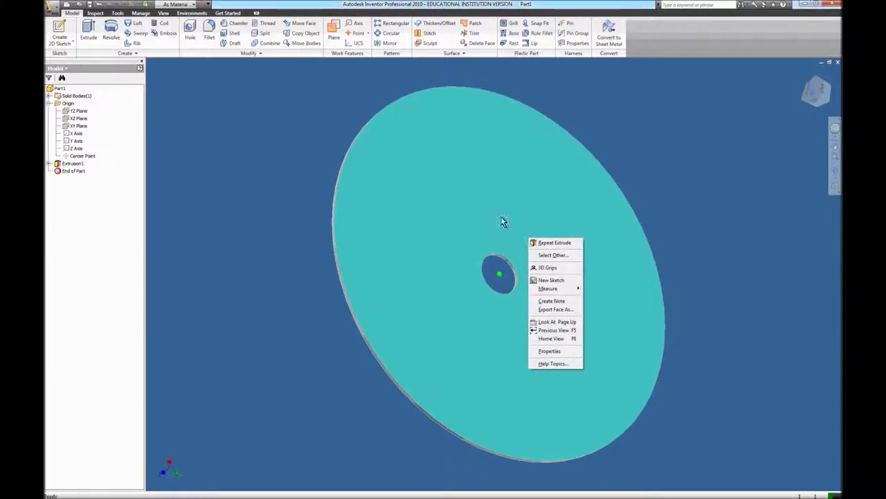
left_click(482, 204)
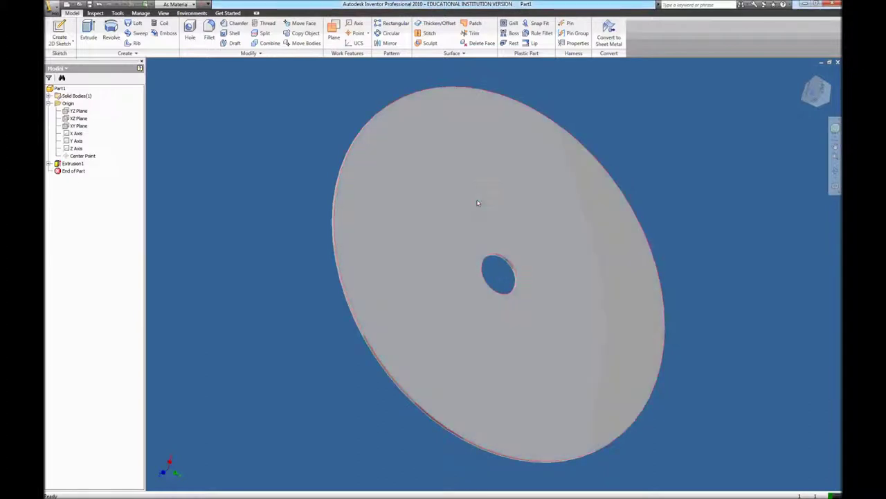
left_click(485, 203)
right_click(487, 202)
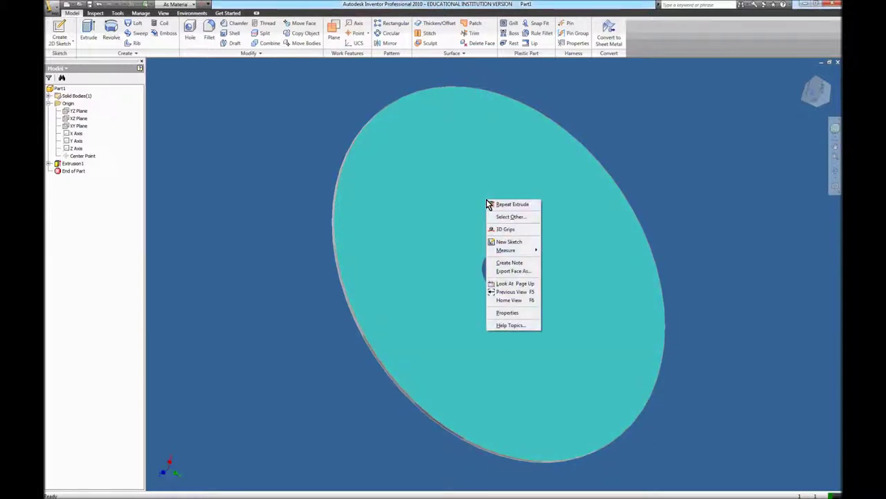
left_click(509, 243)
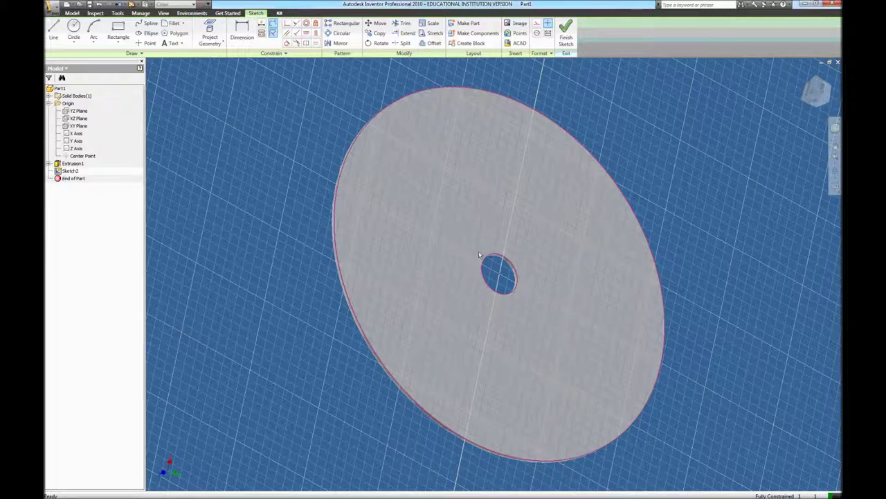
left_click(824, 92)
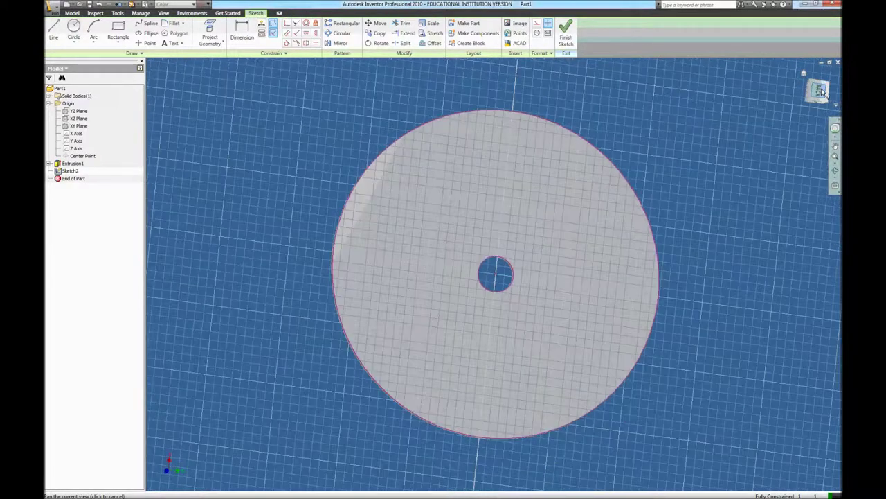
left_click(832, 74)
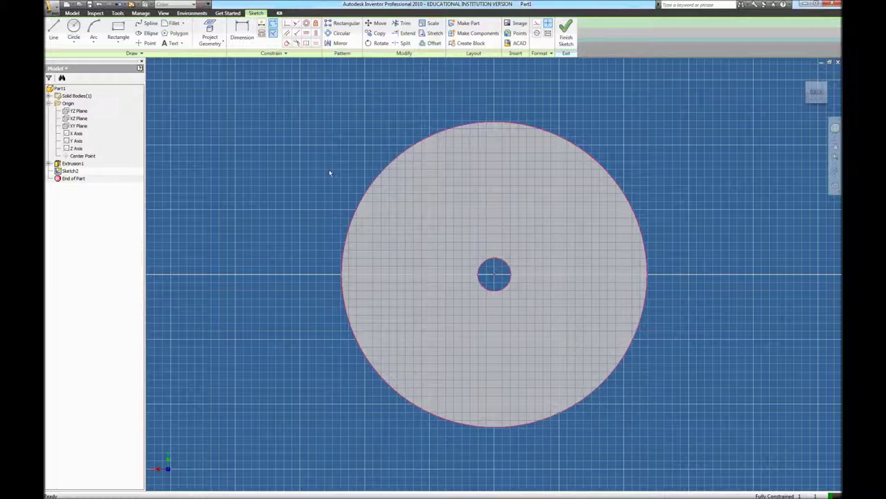
Sketch four small circles about 0.4 cm in diameter above, below and on both sides of the central hole, about 1.5 cm from its centre
left_click(74, 29)
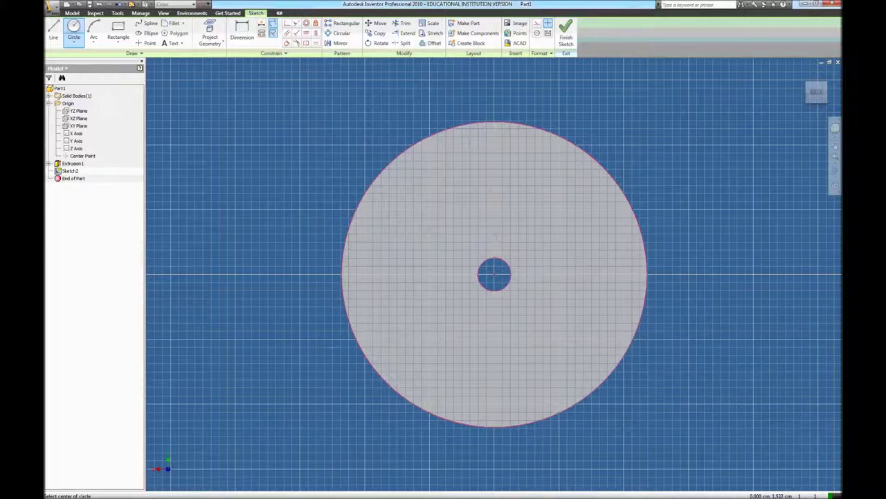
left_click(495, 236)
left_click(494, 241)
left_click(494, 312)
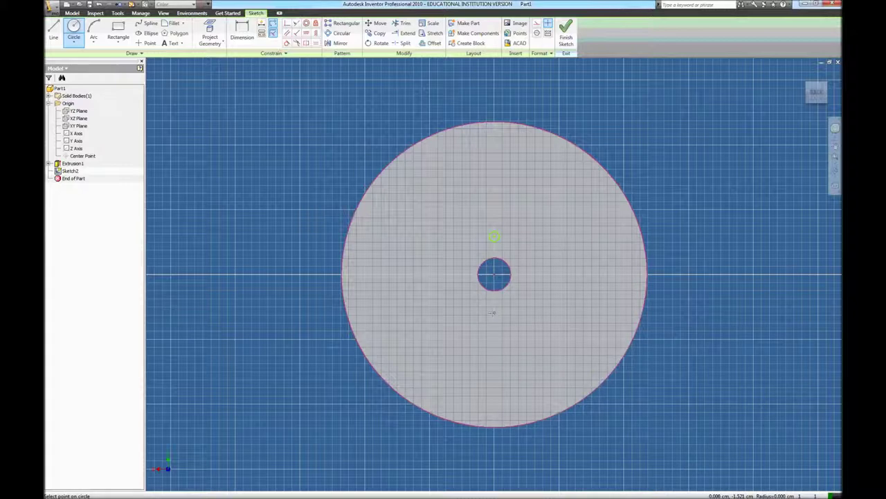
left_click(491, 313)
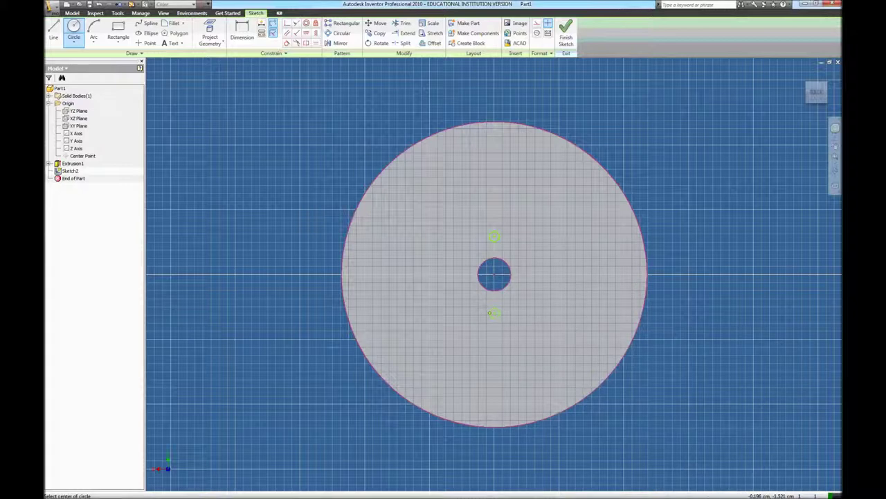
left_click(457, 275)
left_click(456, 277)
left_click(540, 274)
left_click(541, 279)
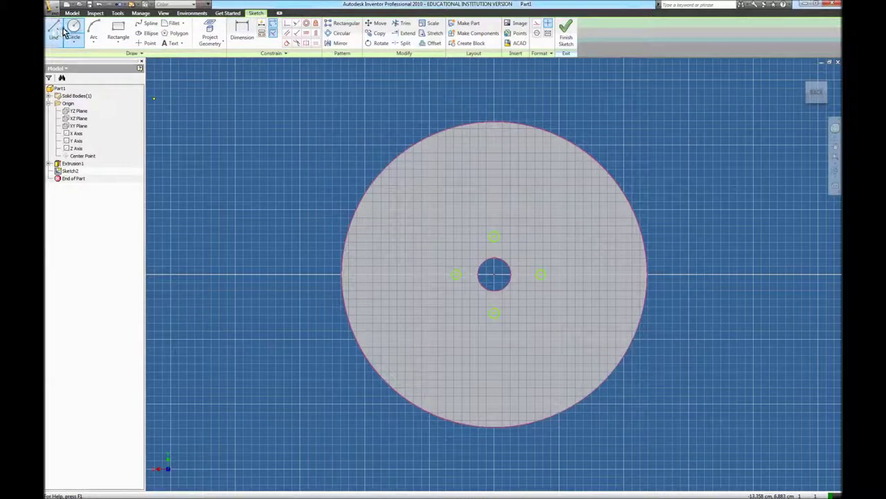
Dimension the diameter of the small circle above the central hole at 0.4 cm
left_click(241, 36)
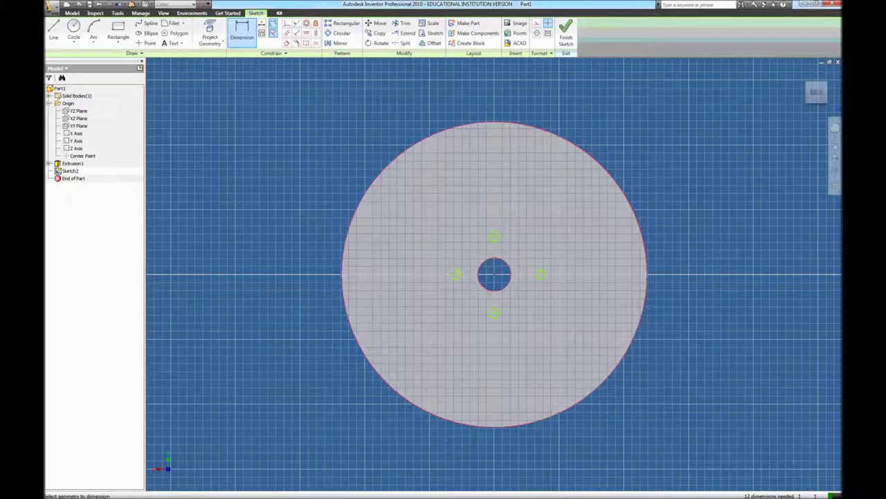
left_click(524, 209)
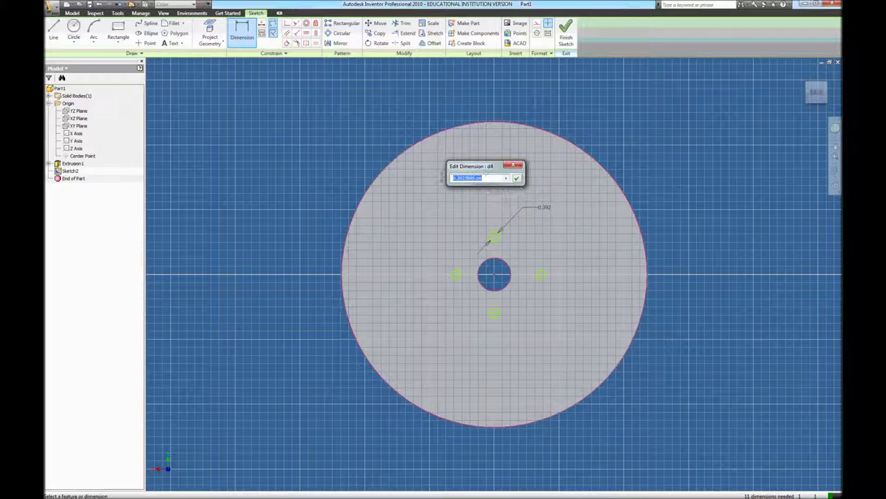
key("BackSpace")
type("0.4")
key("Return")
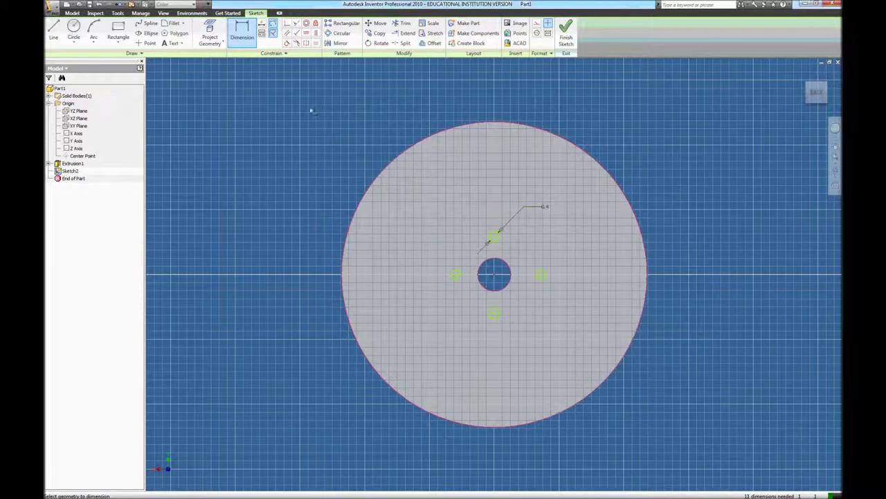
Apply Equal constraints so the two side circles and the lower circle match the dimensioned upper circle's size
left_click(316, 43)
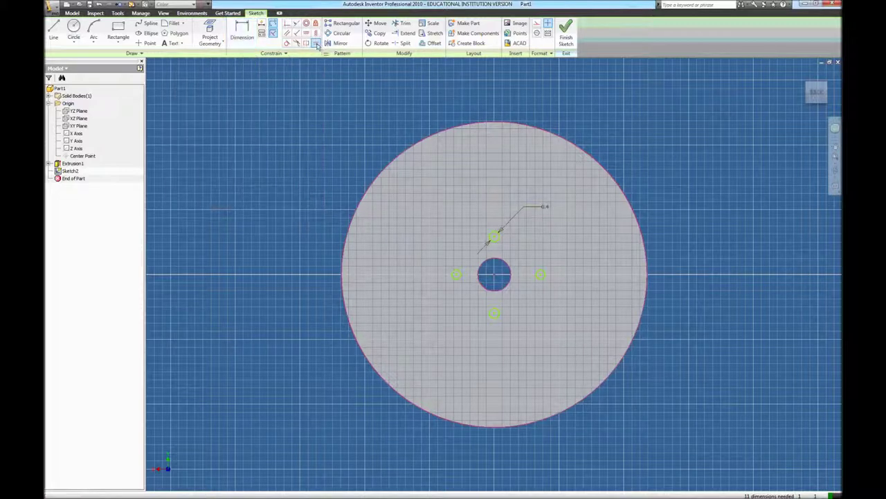
left_click(494, 237)
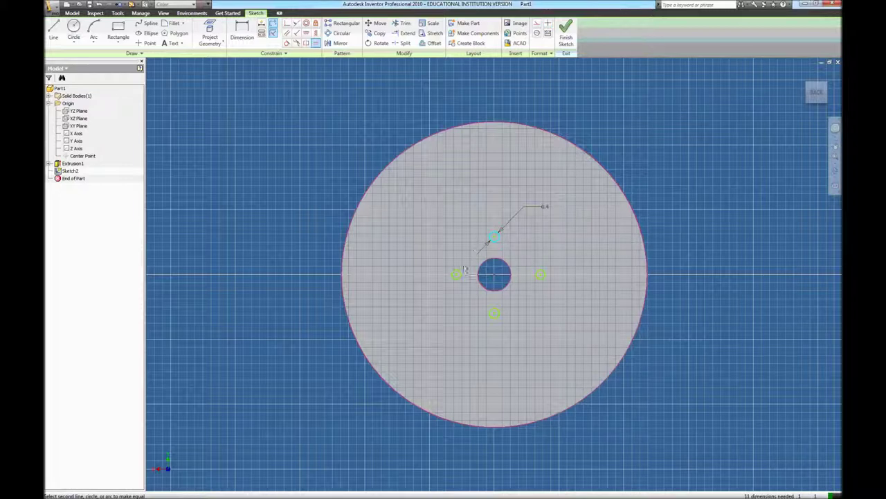
left_click(457, 275)
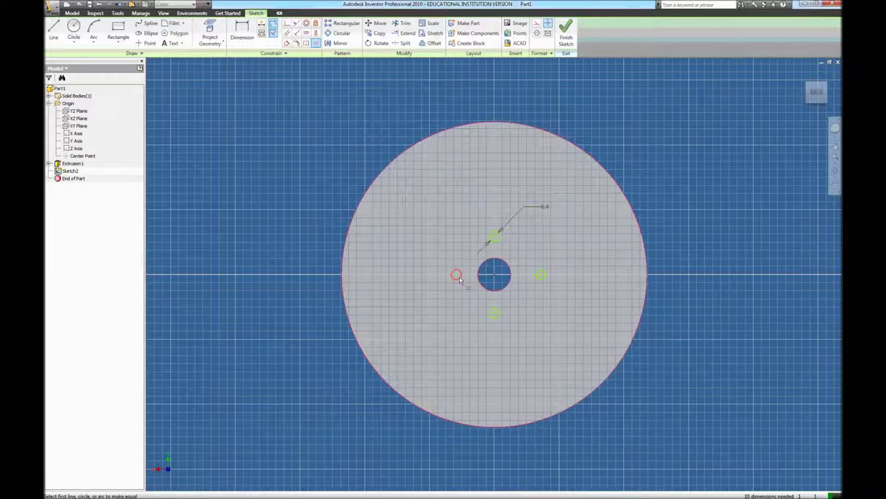
left_click(458, 278)
left_click(496, 313)
left_click(500, 314)
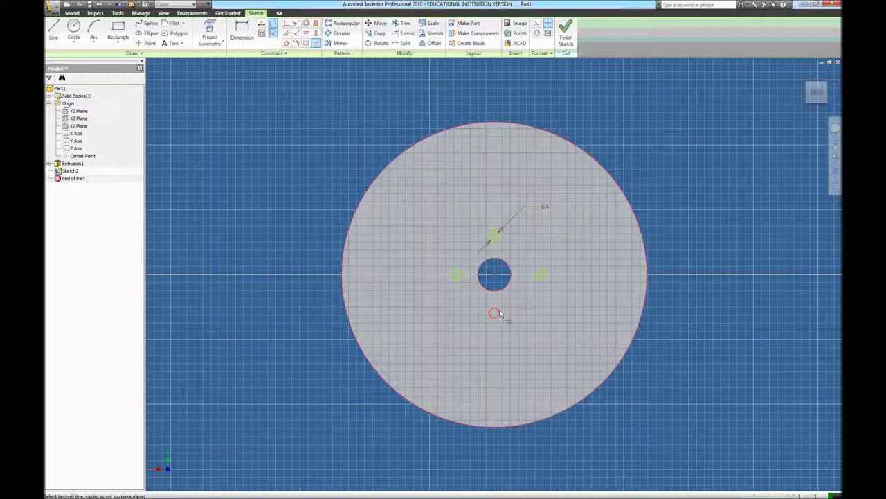
left_click(539, 278)
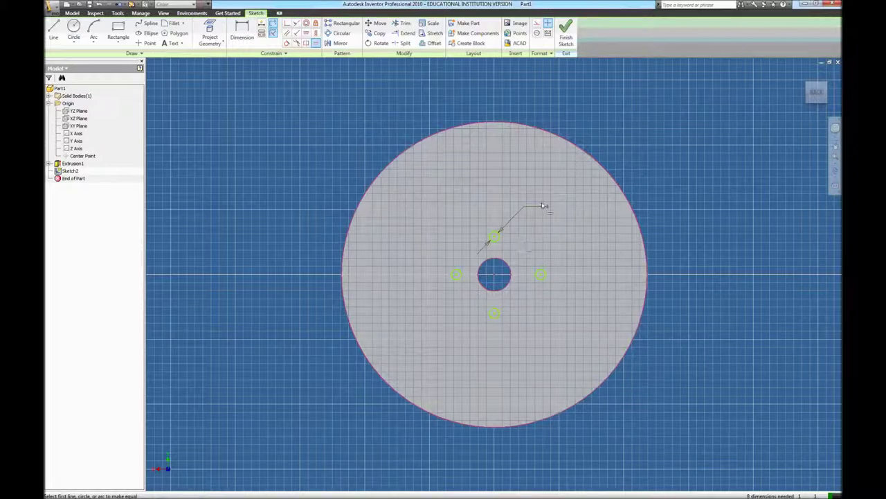
key("Escape")
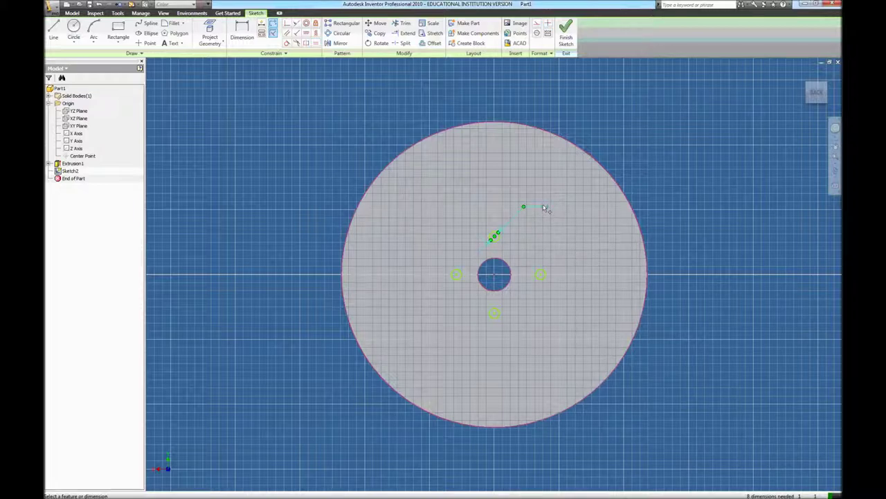
Try a 0.6 cm diameter on the upper small circle to test the equal-size constraints
double_click(224, 229)
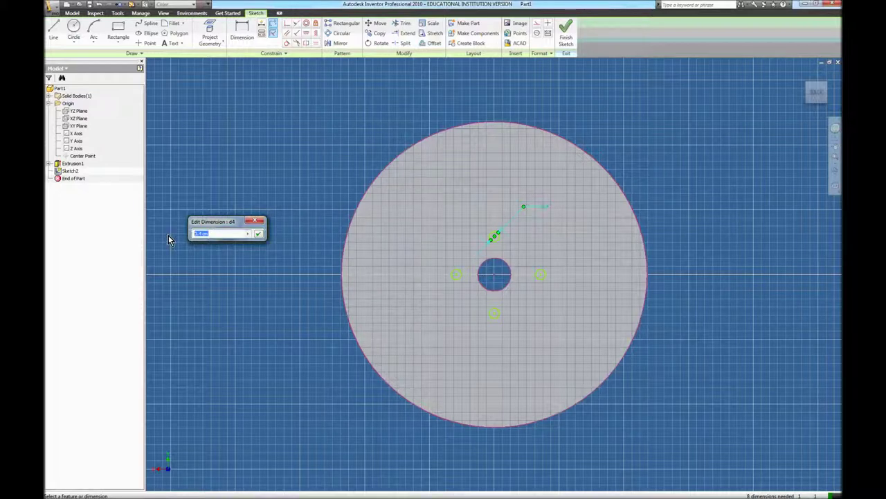
type("d")
key("Return")
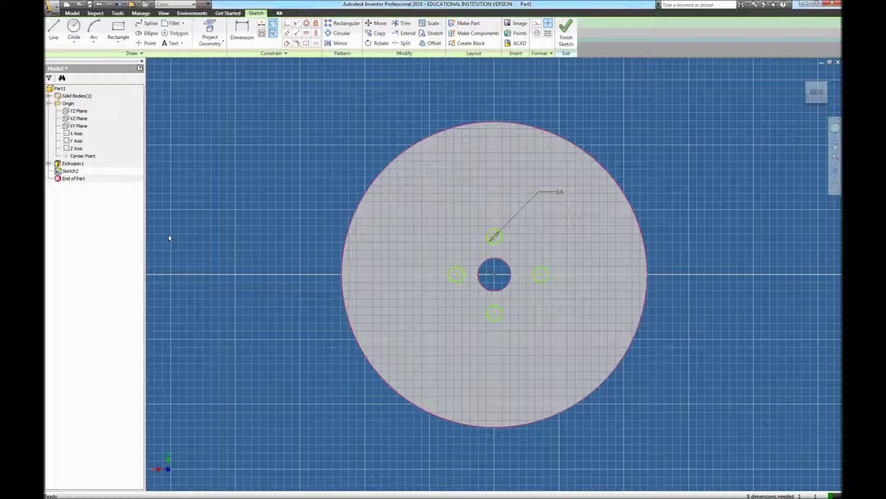
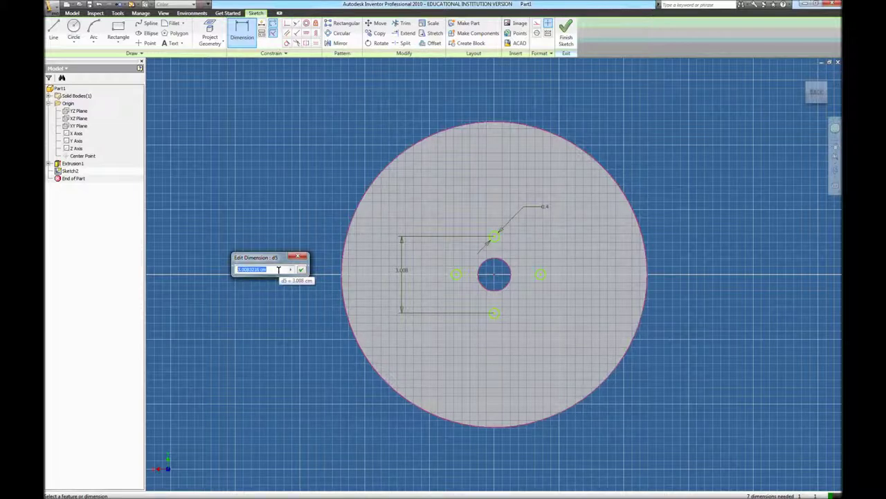
Dimension the vertical distance between the upper and lower small circles as 40mm-2mm-2mm (3.6 cm)
type("40mm-")
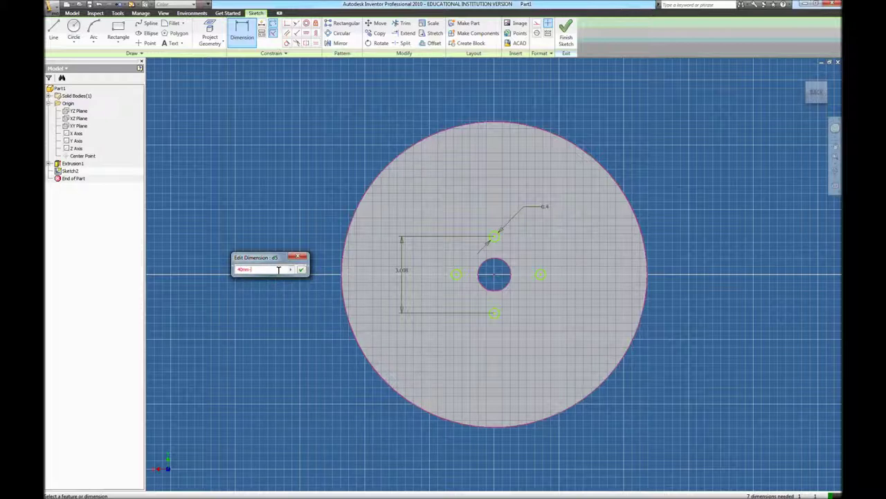
type("1mm")
type("-2")
type("mm-2mm")
key("Return")
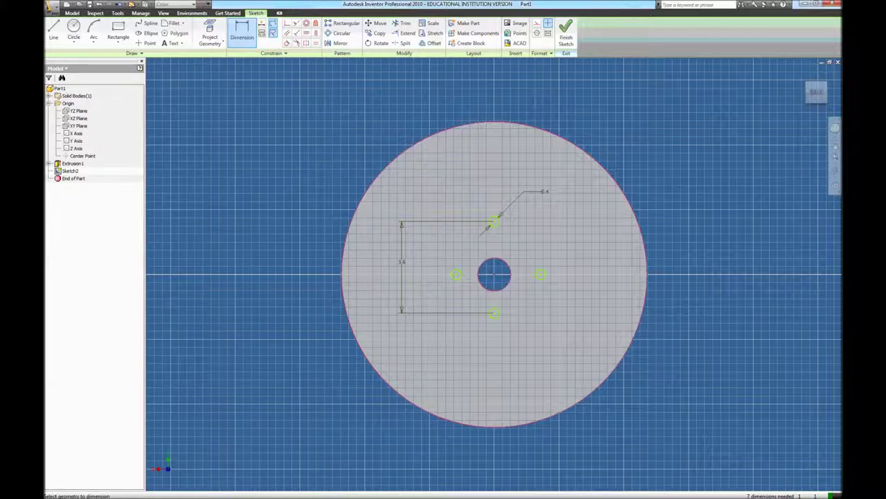
Dimension the horizontal distance between the two side circles and link its value to the vertical 3.6 cm dimension
left_click(456, 275)
left_click(540, 280)
left_click(495, 251)
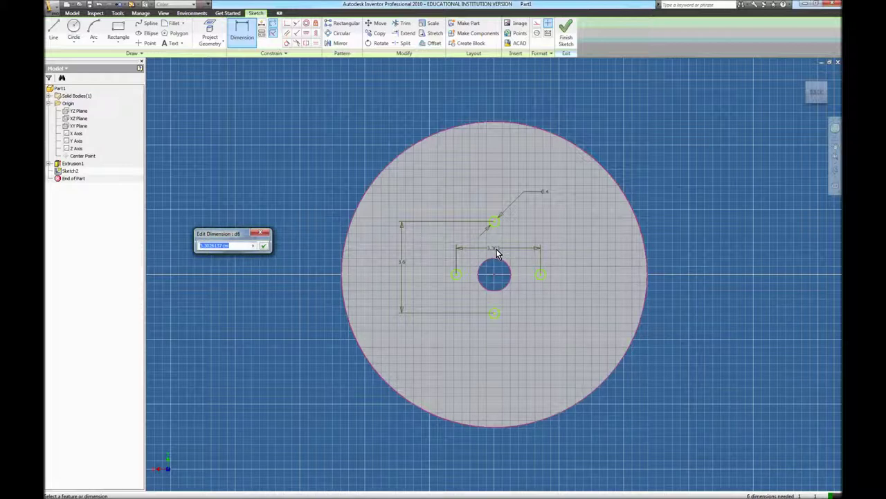
left_click(402, 262)
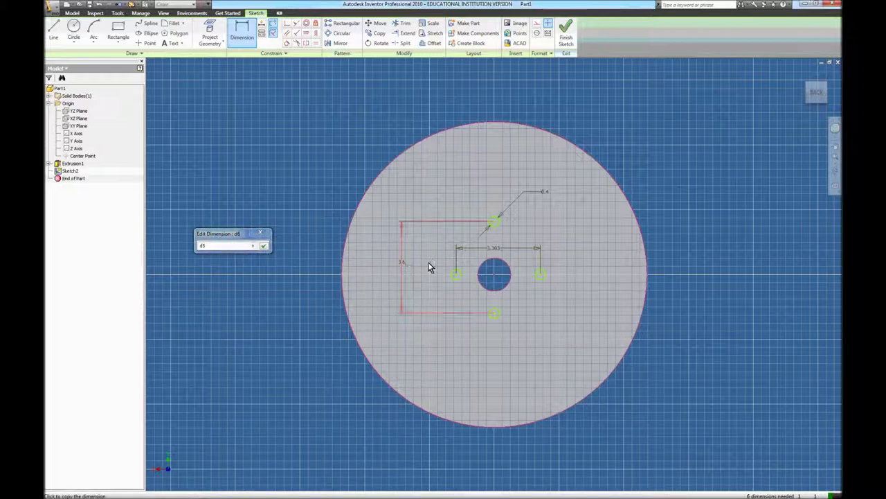
left_click(266, 246)
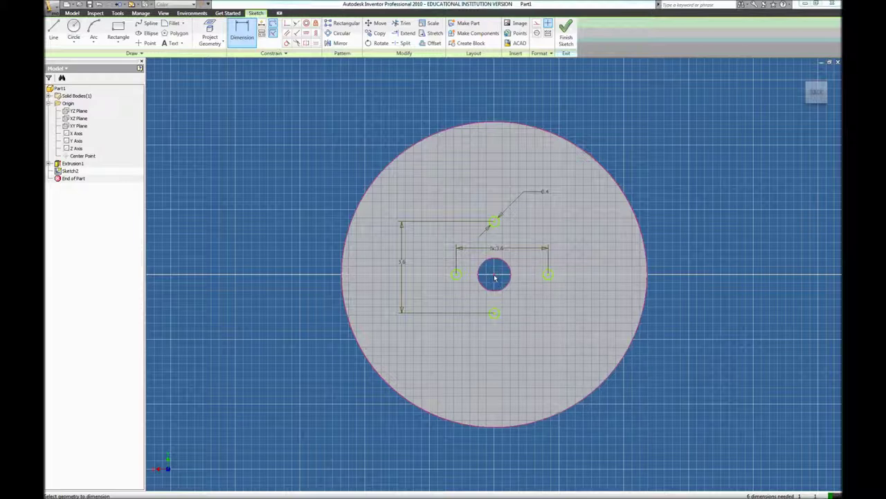
Dimension the vertical distance from the disc's centre to the upper small circle as half the vertical 3.6 cm dimension, giving 1.8 cm
left_click(247, 42)
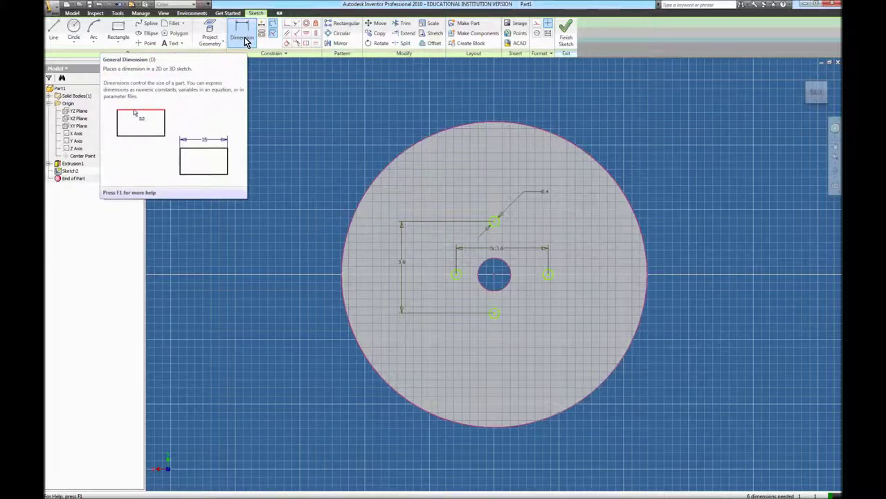
left_click(247, 40)
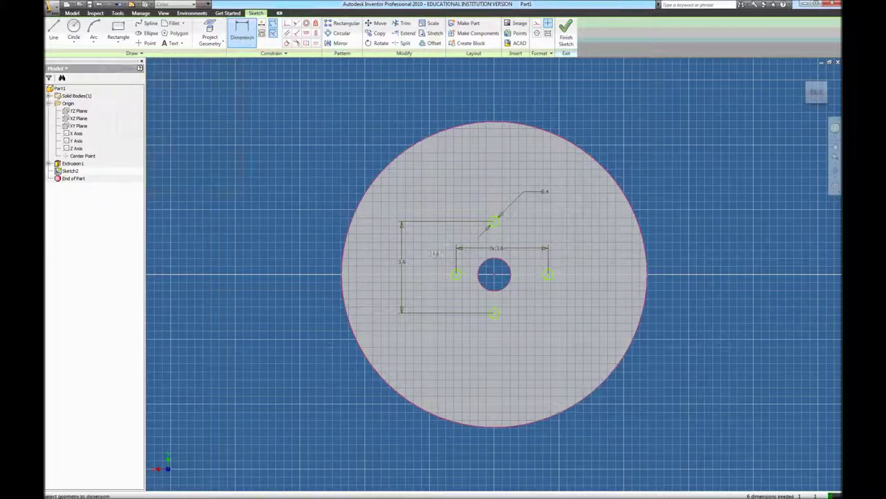
left_click(494, 291)
left_click(499, 225)
left_click(526, 240)
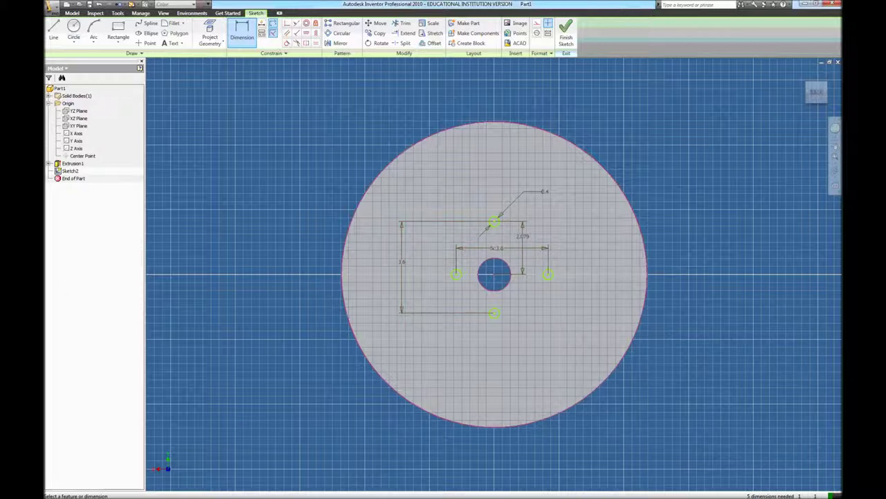
double_click(523, 236)
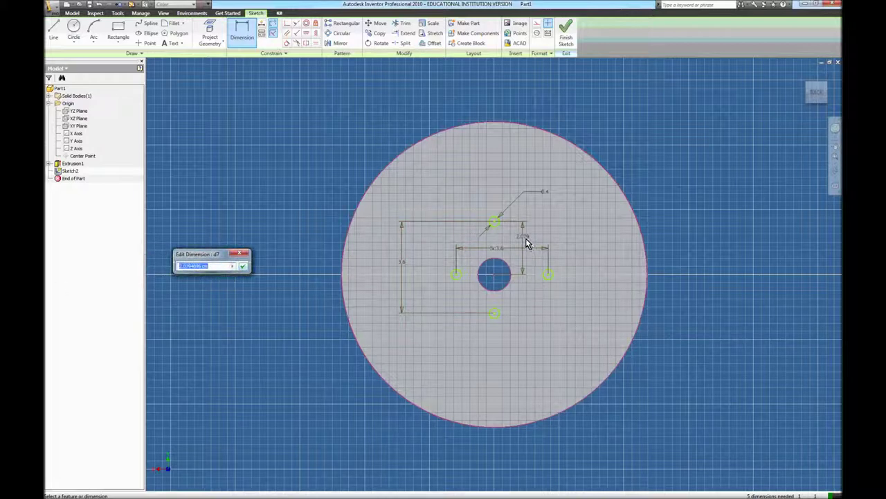
left_click(402, 261)
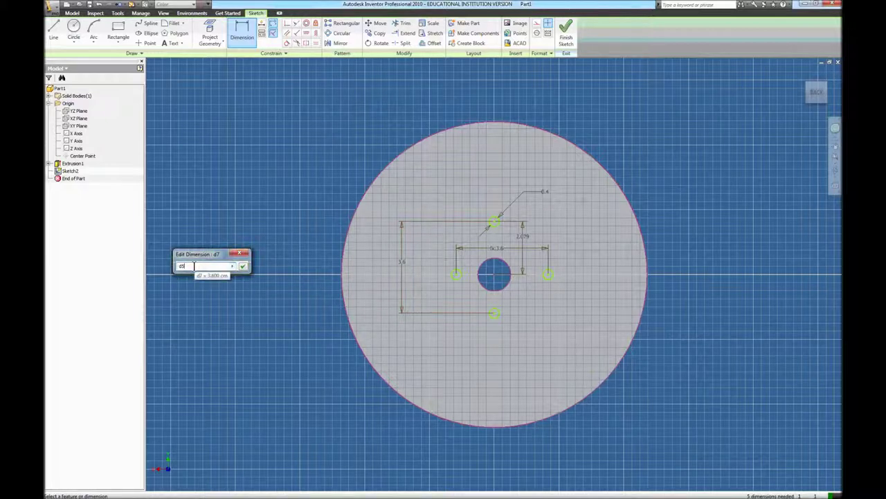
type("/2")
key("Return")
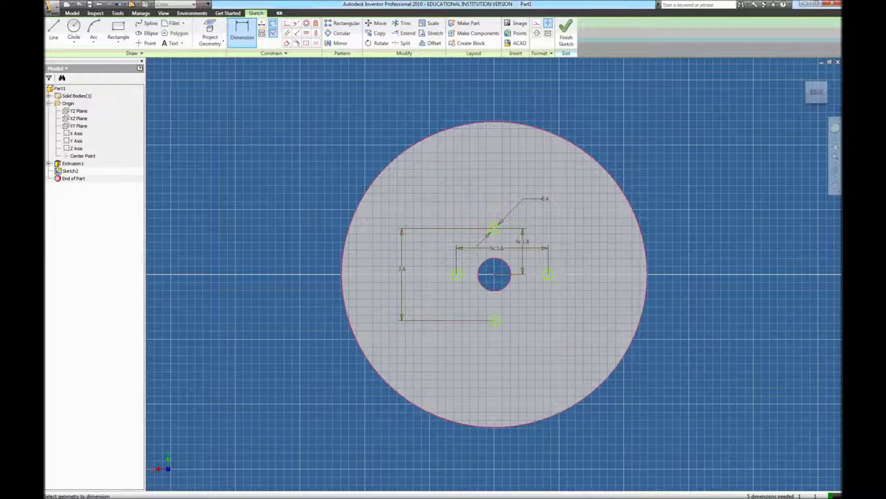
Draw a horizontal construction line joining the centres of the two side circles
left_click(54, 29)
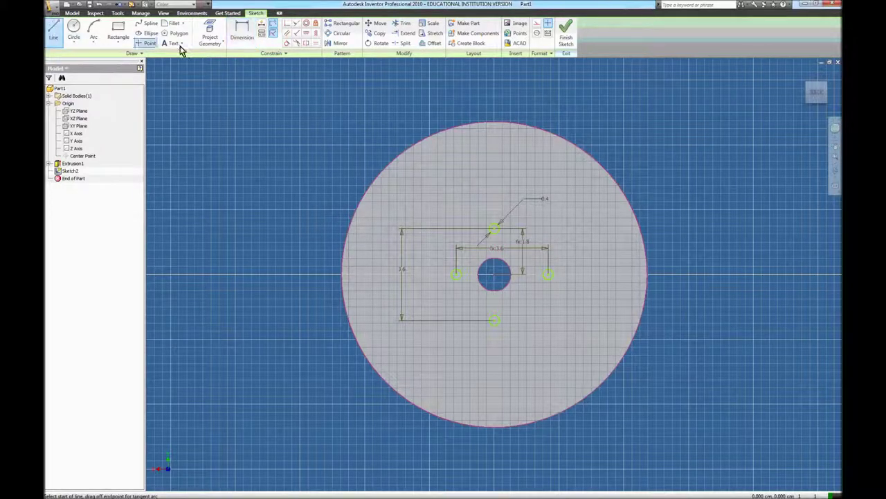
left_click(539, 30)
left_click(548, 275)
left_click(457, 275)
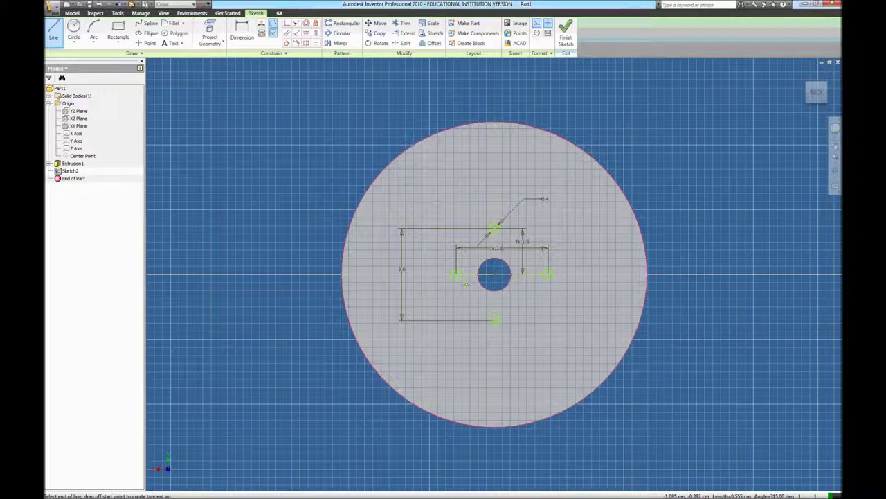
key("Escape")
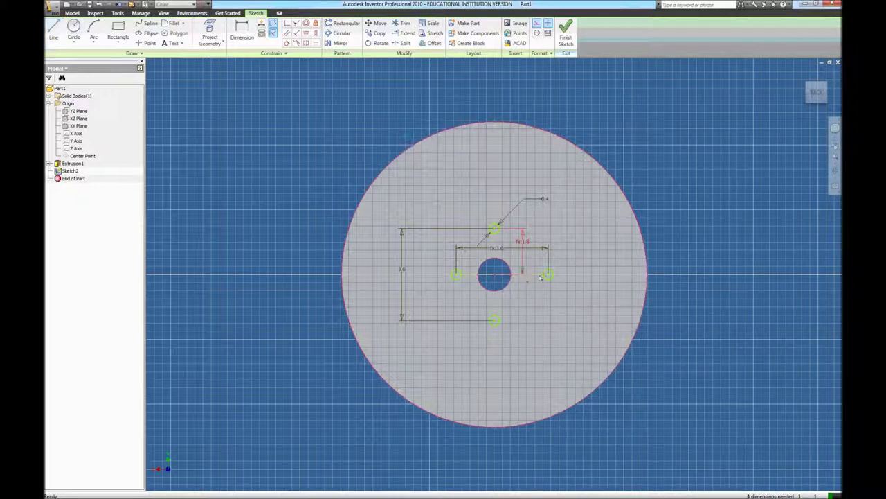
Apply a Coincident constraint between the construction line's midpoint and the disc's centre point
left_click(290, 29)
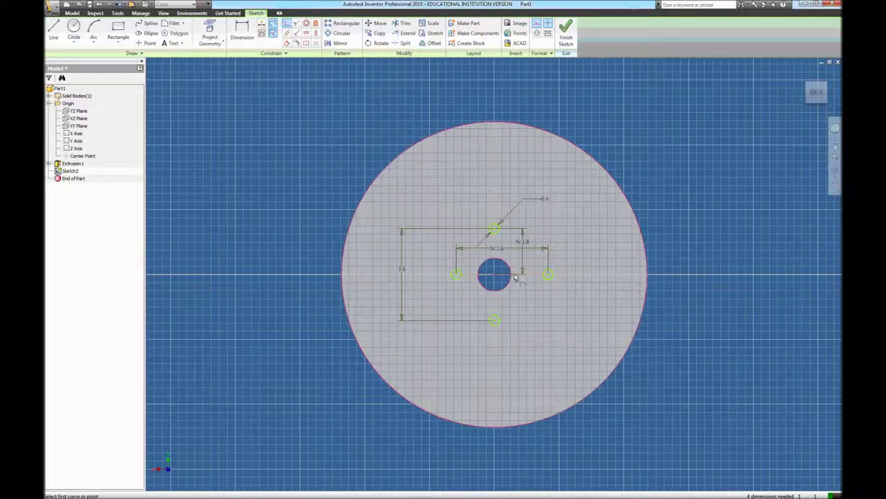
scroll(502, 280, "up", 3)
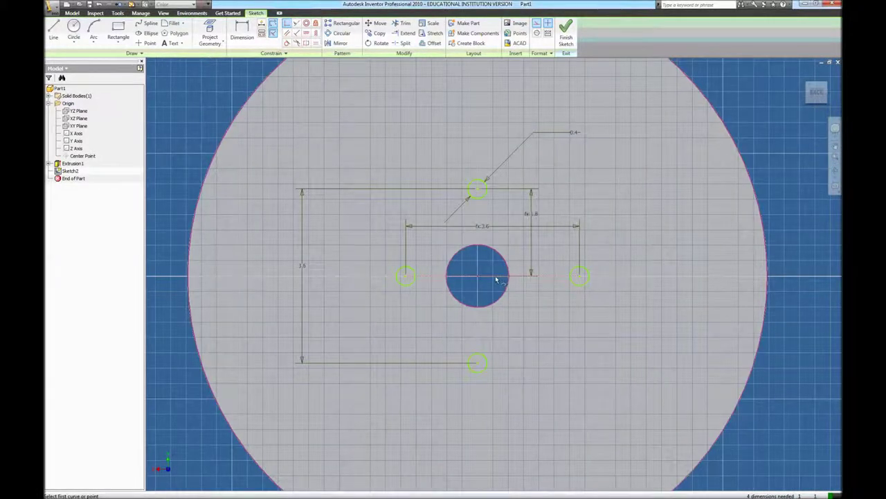
left_click(494, 278)
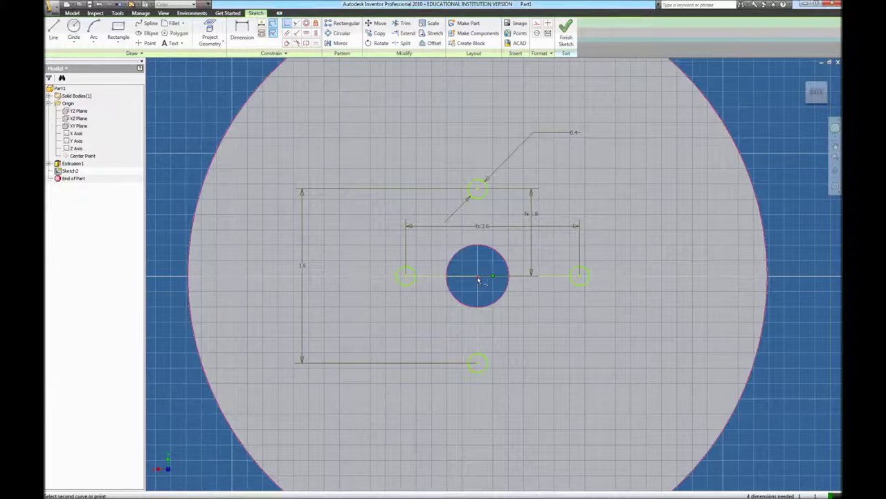
left_click(477, 279)
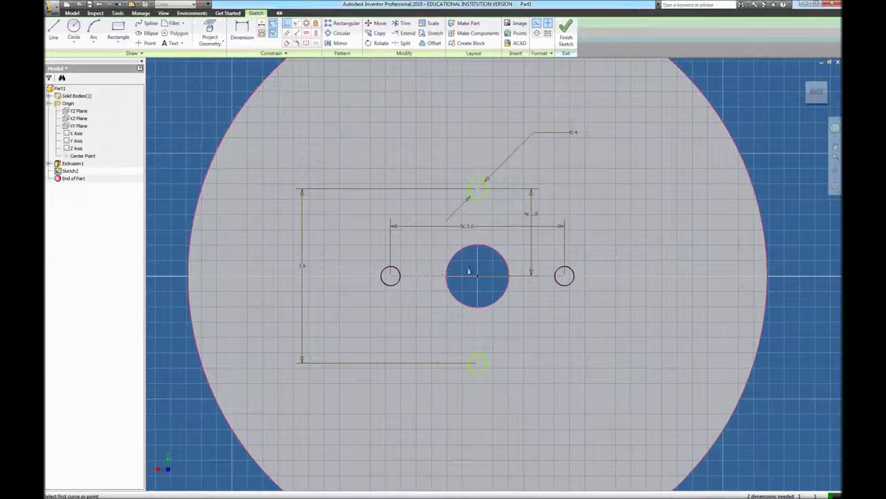
Draw a circle about 0.92 cm in diameter centred inside the central hole and switch it from construction to normal geometry
left_click(74, 32)
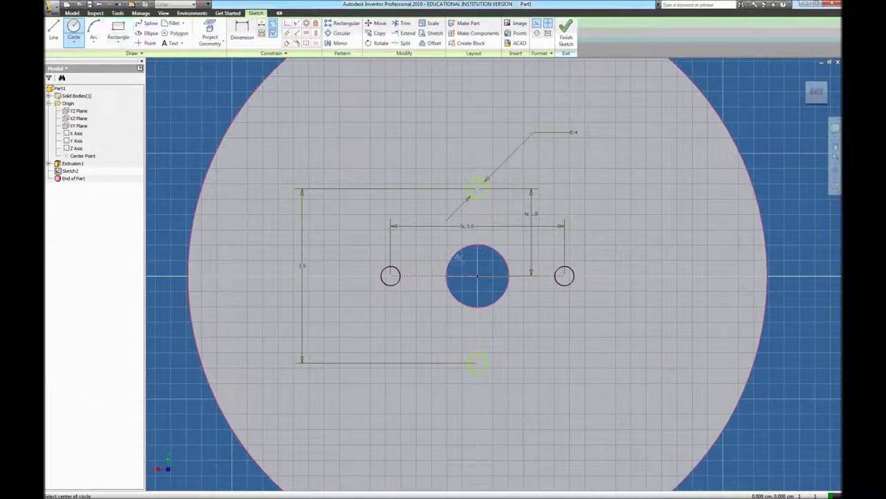
left_click(477, 275)
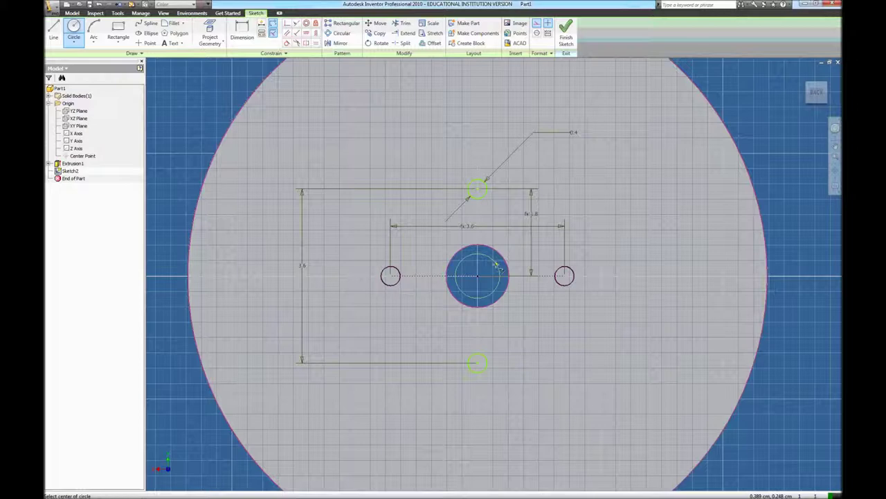
key("Escape")
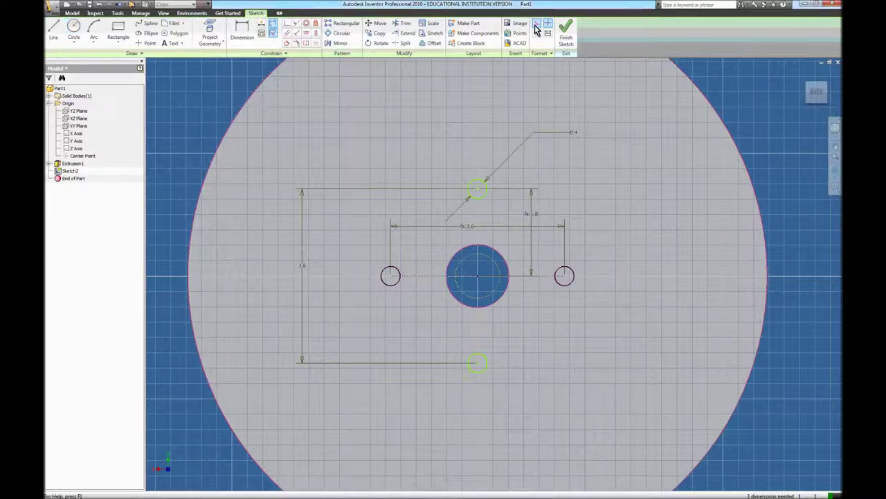
left_click(537, 25)
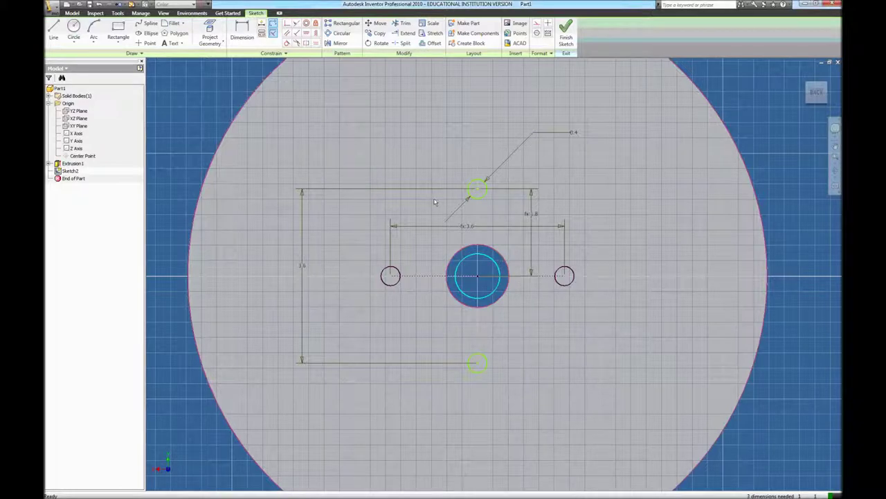
Dimension the new central circle's diameter as 1.2 cm
left_click(250, 30)
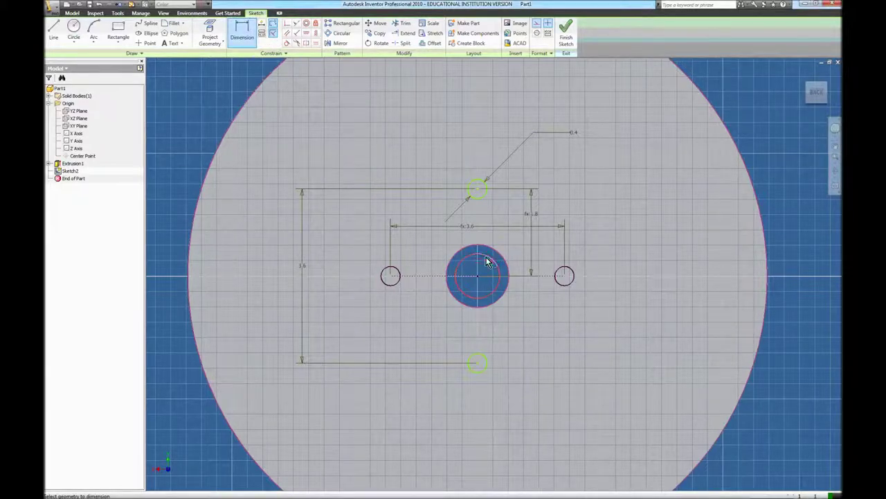
left_click(571, 338)
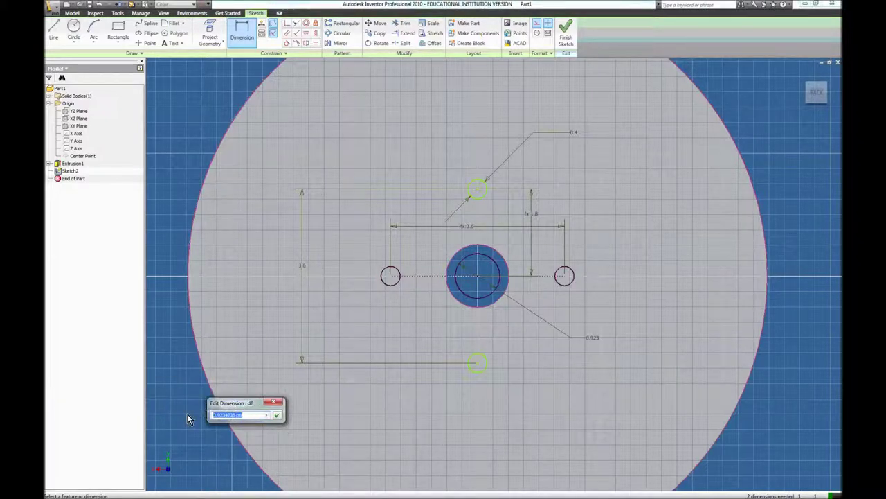
type("1.2")
key("Return")
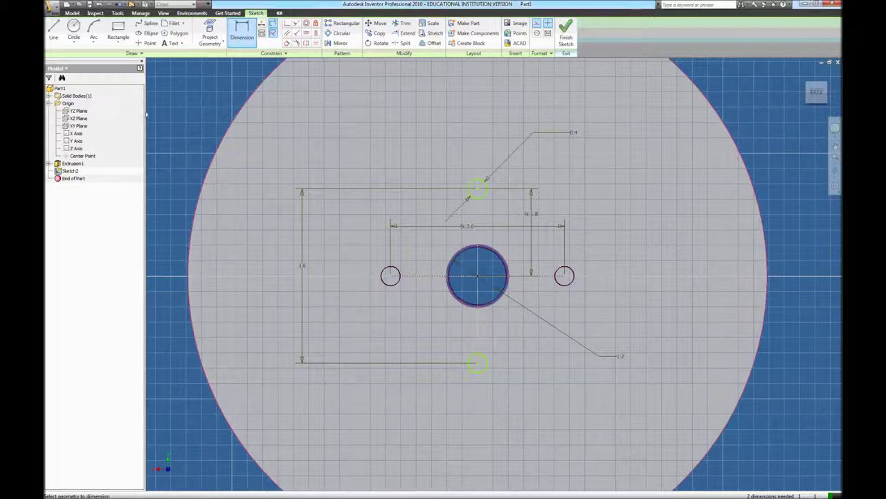
Draw a line from the left side circle's upper edge to the 1.2 cm circle's upper left edge and make it normal geometry
left_click(53, 31)
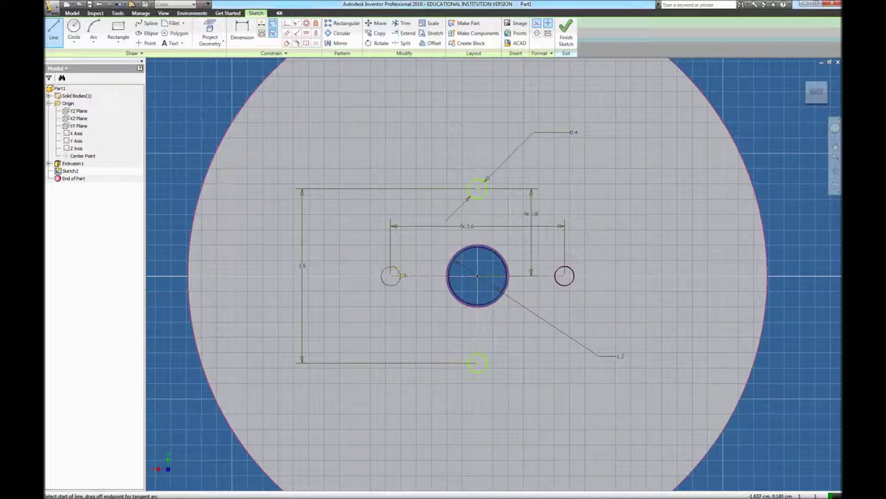
scroll(392, 273, "down", 2)
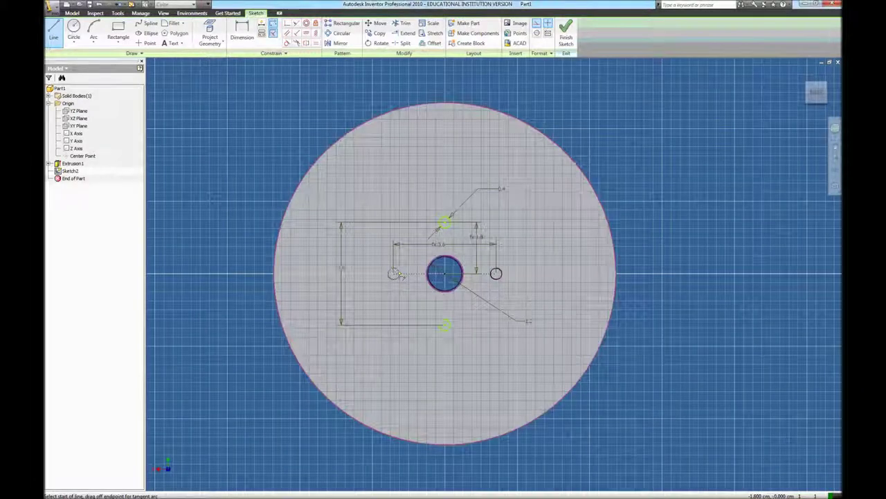
scroll(392, 273, "up", 4)
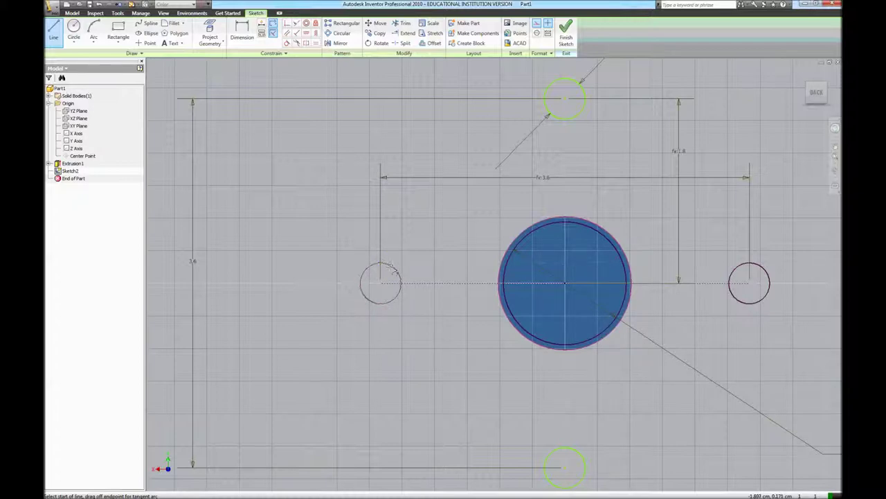
left_click(393, 269)
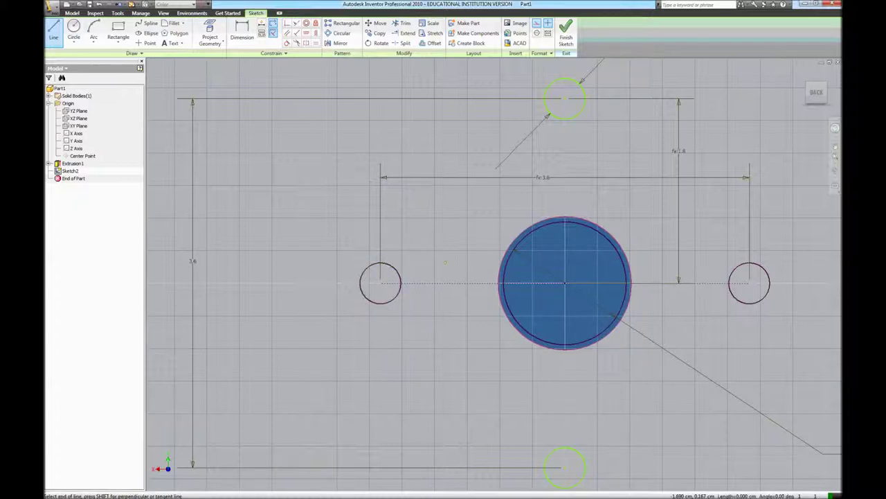
double_click(532, 234)
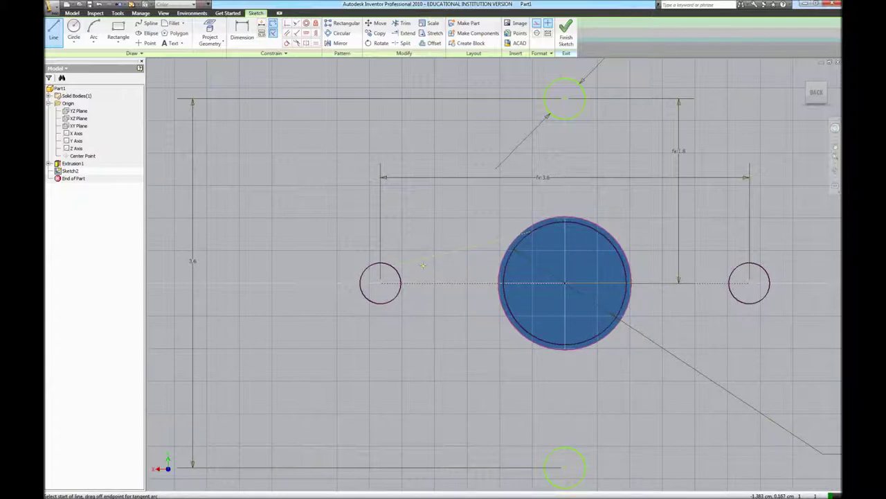
key("Escape")
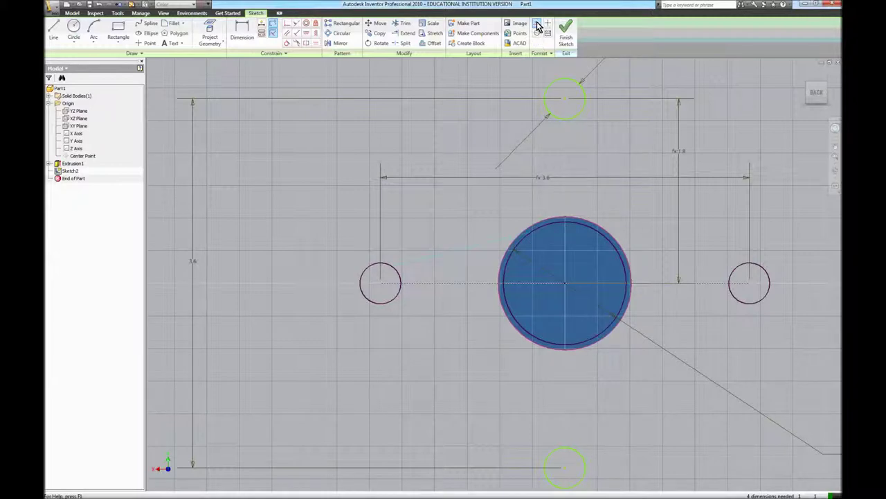
Draw a matching normal line from the left side circle's lower edge to the lower left edge of the 1.2 cm circle
left_click(55, 34)
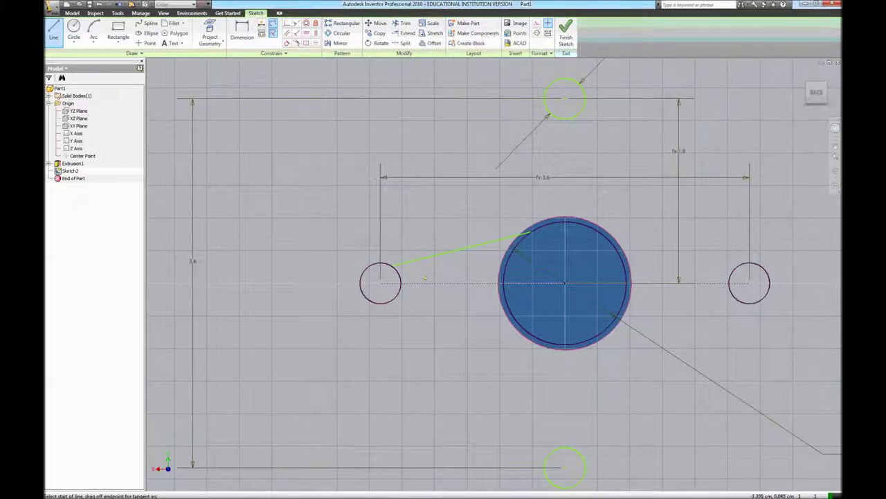
left_click(393, 303)
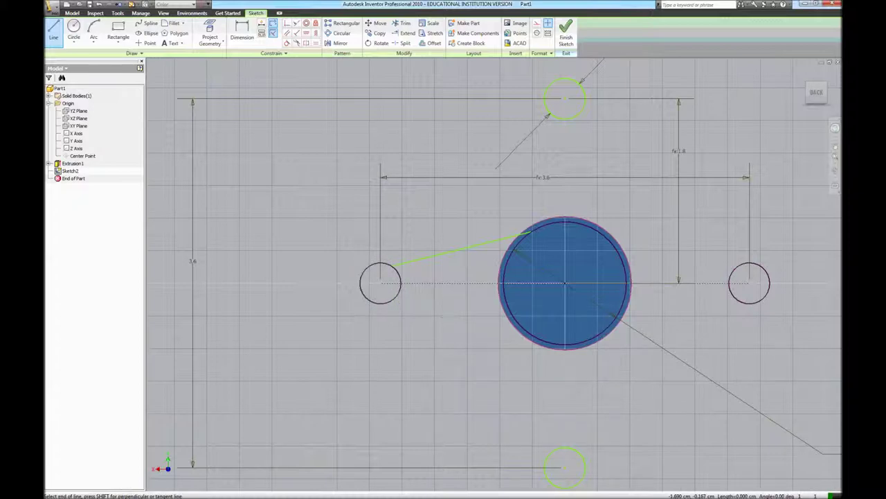
left_click(543, 340)
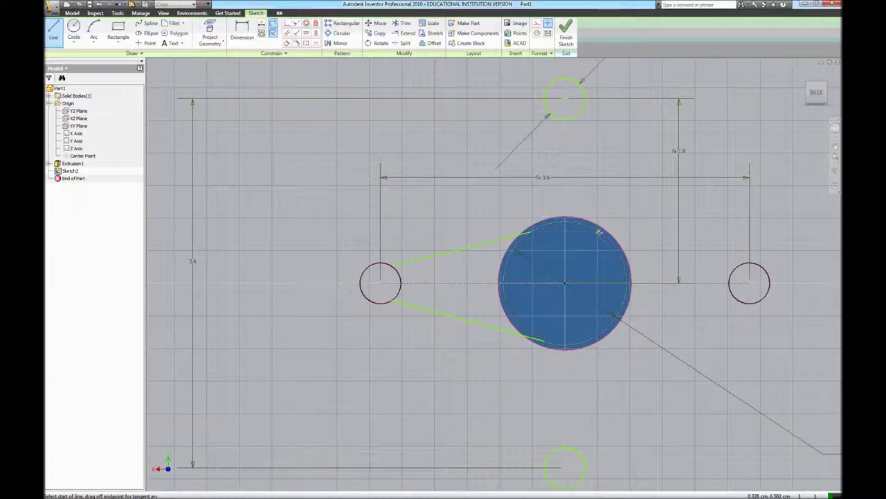
Apply Tangent constraints between the upper slanted line and both the 1.2 cm circle and the left side circle
left_click(288, 44)
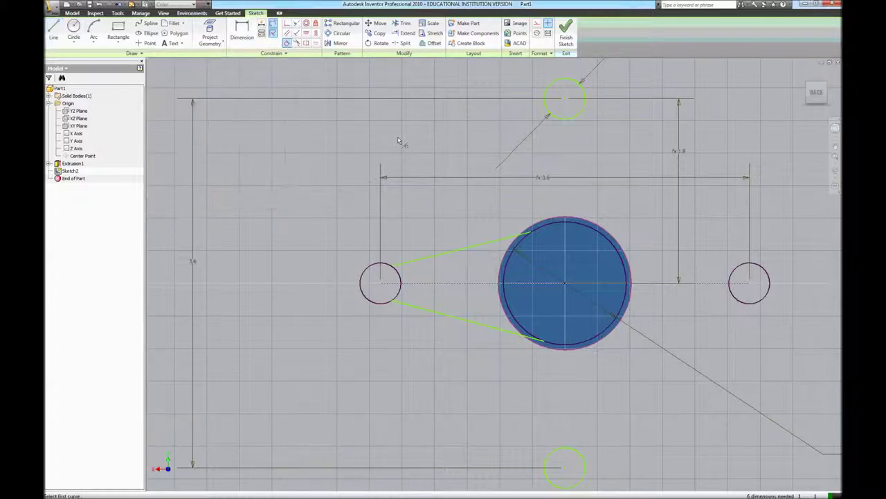
left_click(516, 238)
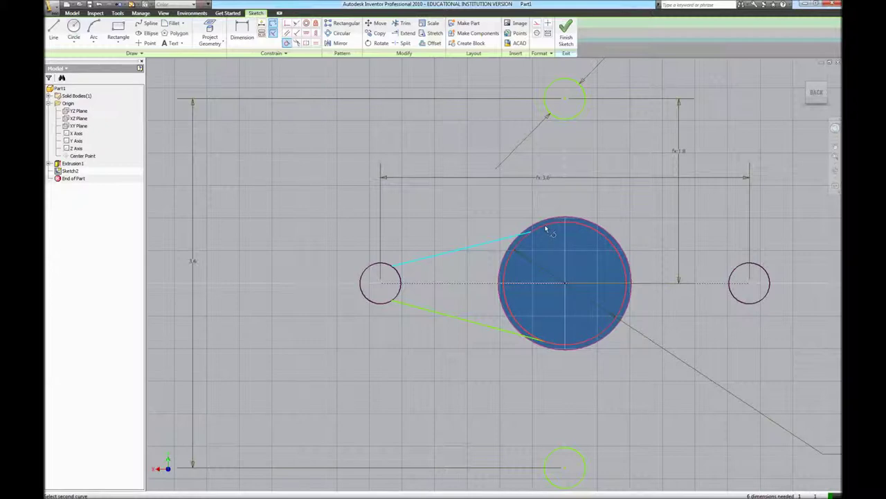
left_click(546, 229)
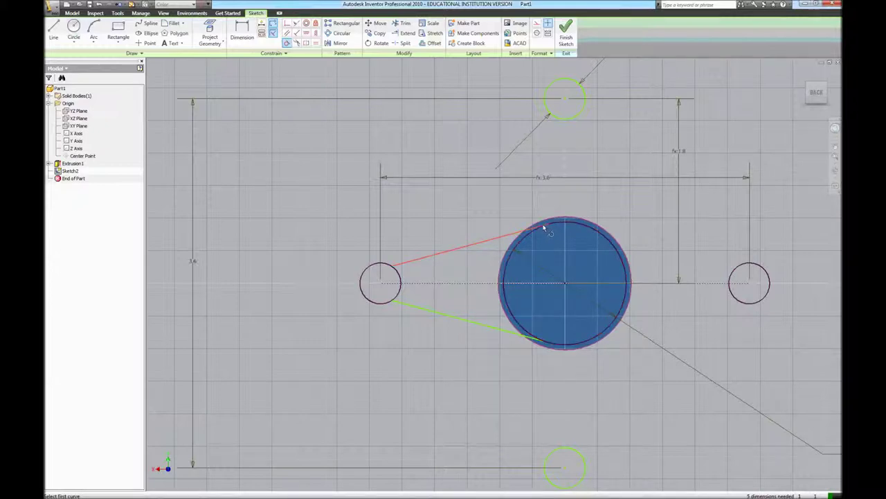
left_click(398, 267)
left_click(391, 266)
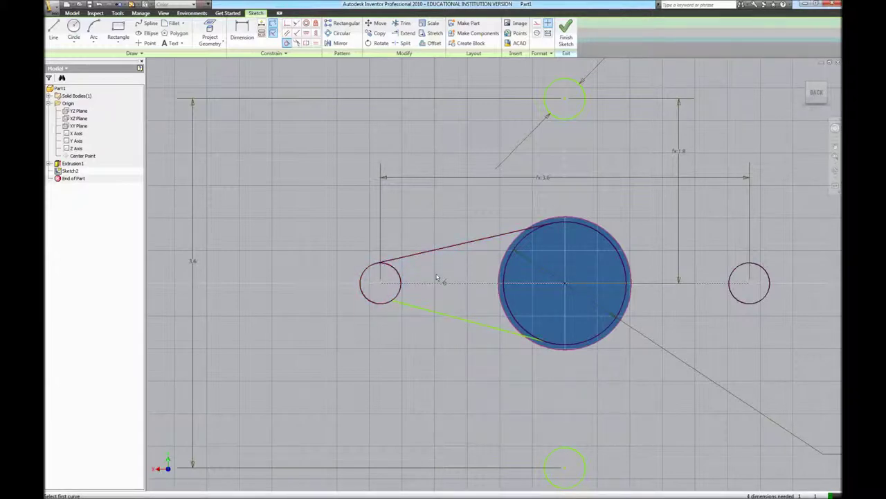
Apply Tangent constraints between the lower slanted line and both the left side circle and the 1.2 cm circle
left_click(468, 320)
left_click(405, 310)
left_click(400, 305)
left_click(372, 302)
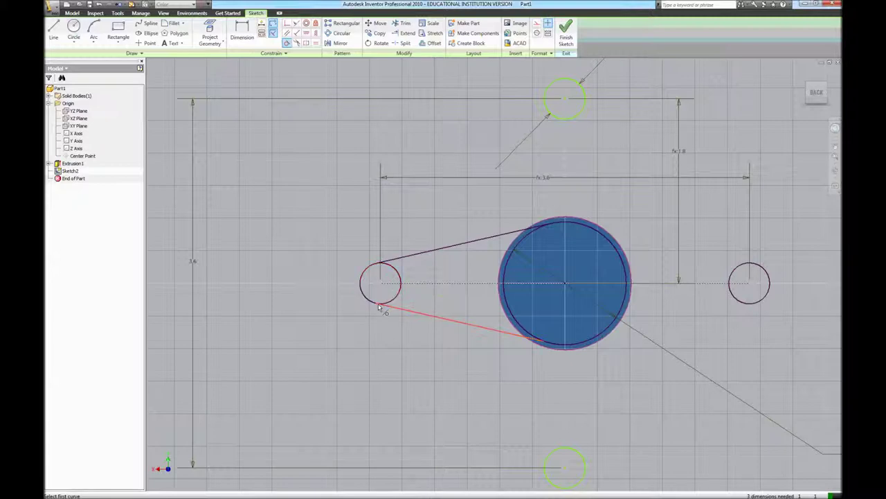
left_click(513, 338)
left_click(526, 336)
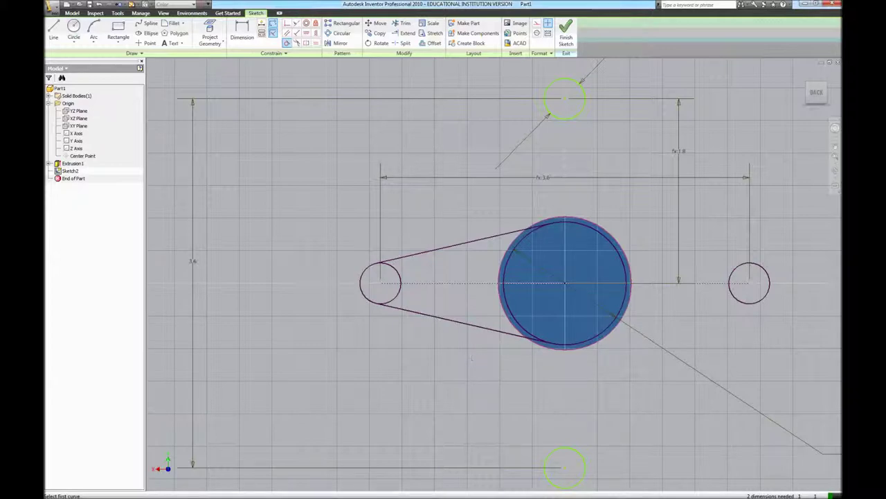
Draw two slanted lines from the 1.2 cm circle's upper left and upper right edges to the matching sides of the upper small circle
left_click(54, 32)
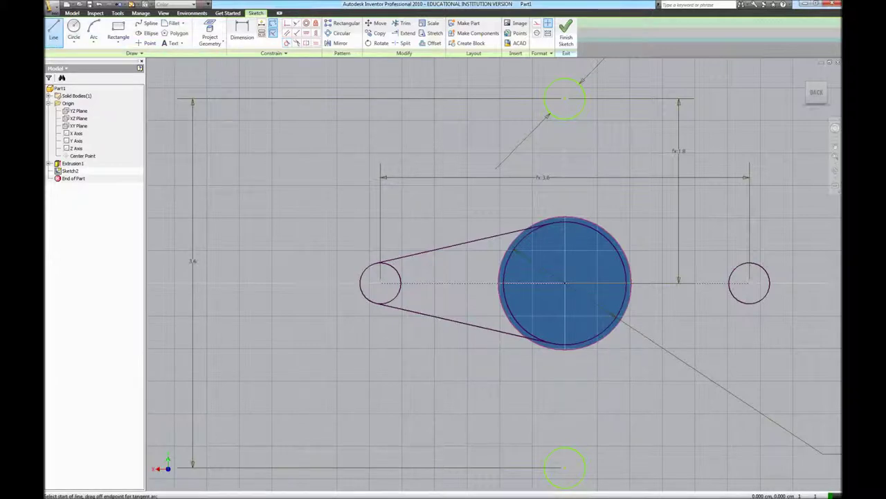
left_click(511, 257)
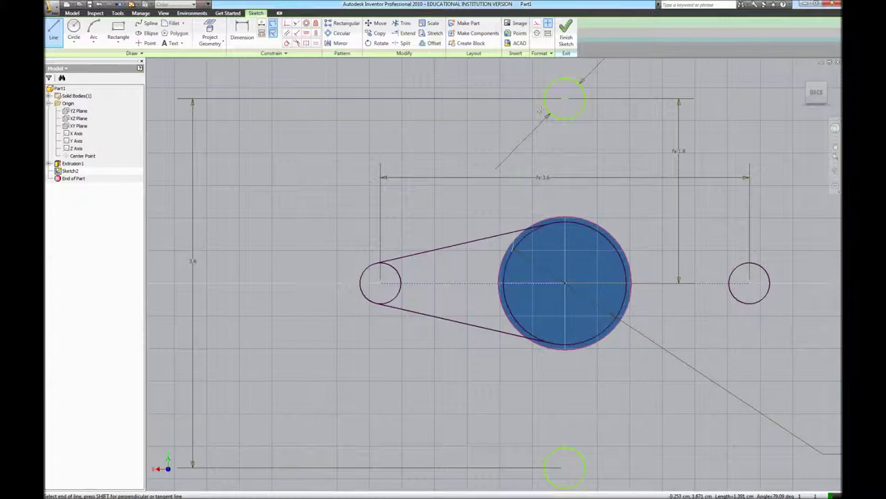
left_click(547, 110)
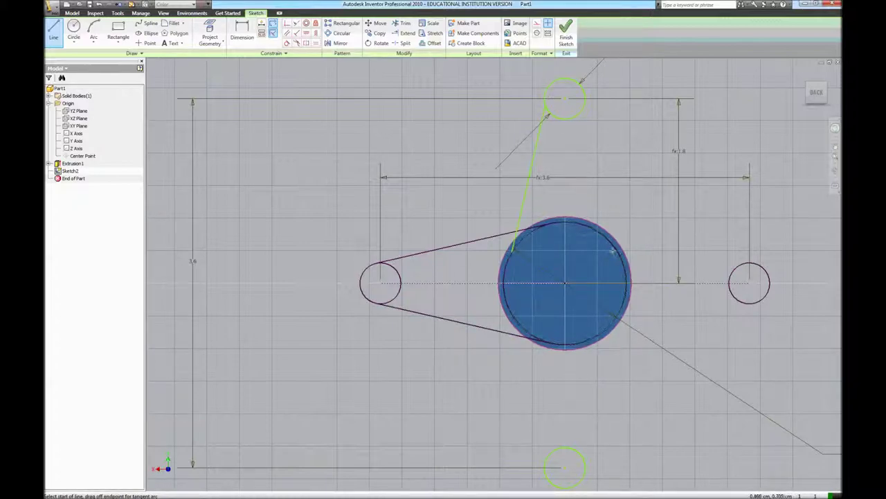
left_click(618, 253)
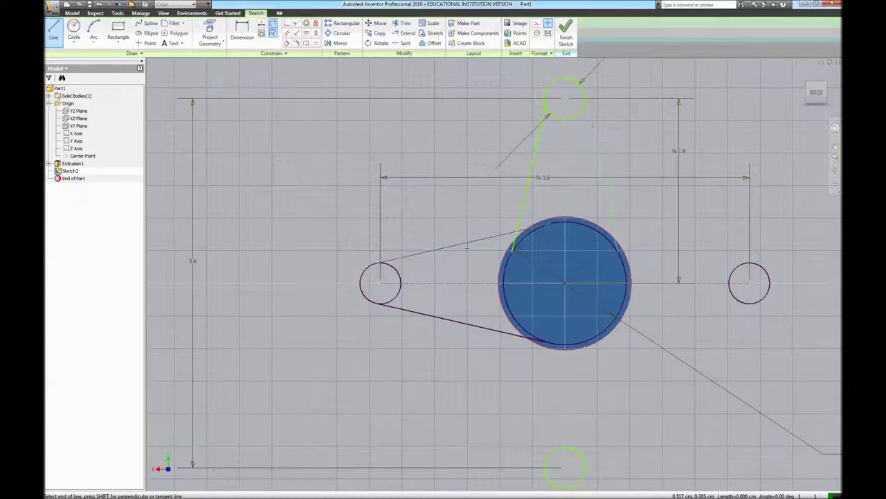
left_click(584, 114)
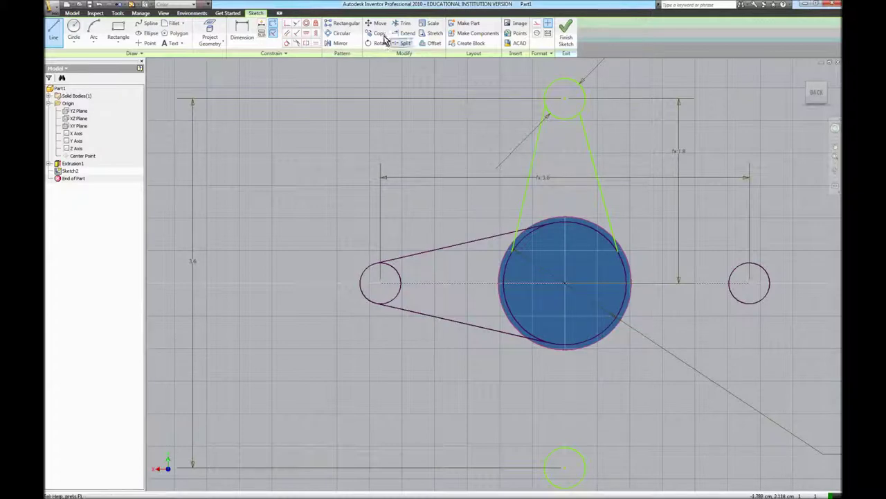
Apply Tangent constraints between the upper arm's left line and both the upper small circle and the 1.2 cm circle
left_click(286, 43)
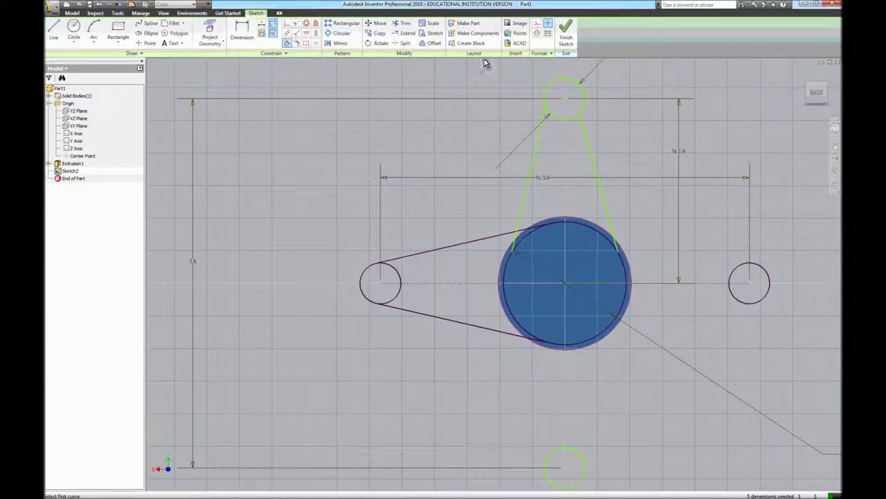
left_click(546, 119)
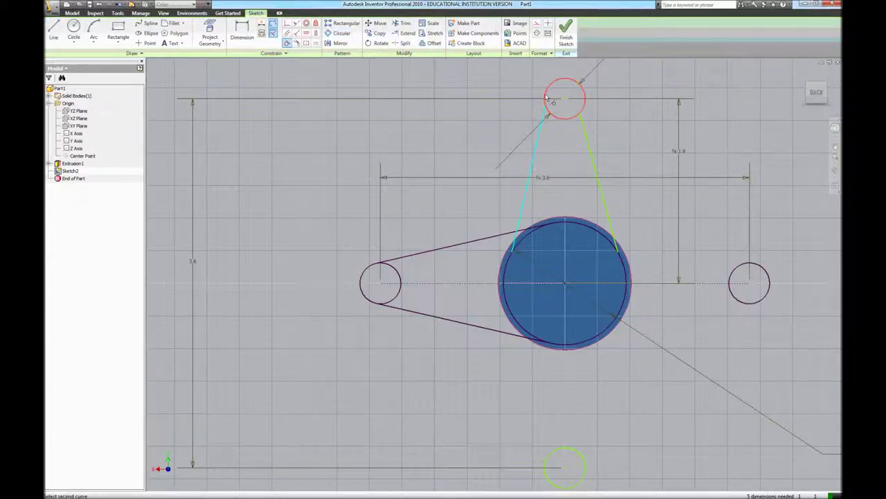
left_click(547, 96)
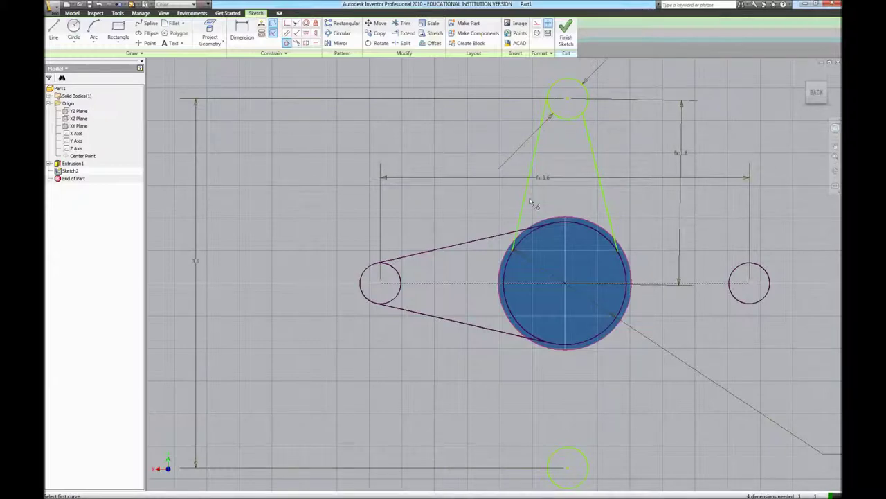
left_click(514, 248)
left_click(507, 262)
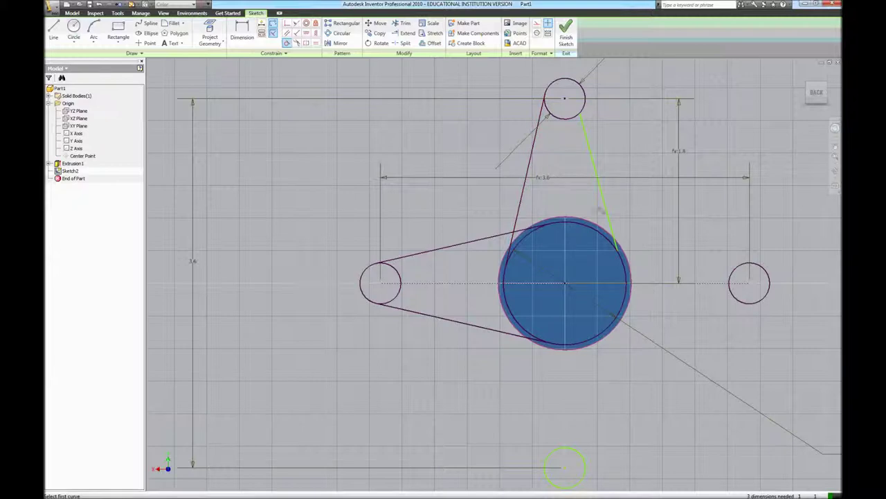
Apply Tangent constraints between the upper arm's right line and both the 1.2 cm circle and the upper small circle
left_click(601, 198)
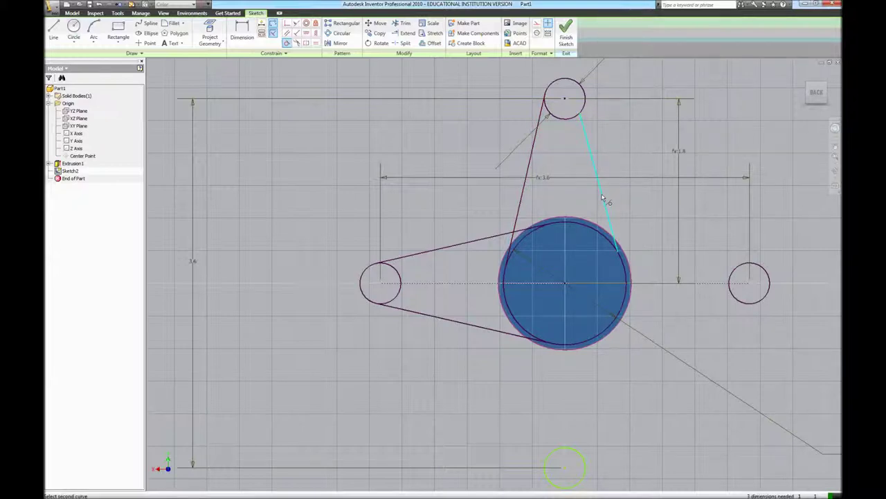
left_click(626, 271)
left_click(587, 126)
left_click(584, 105)
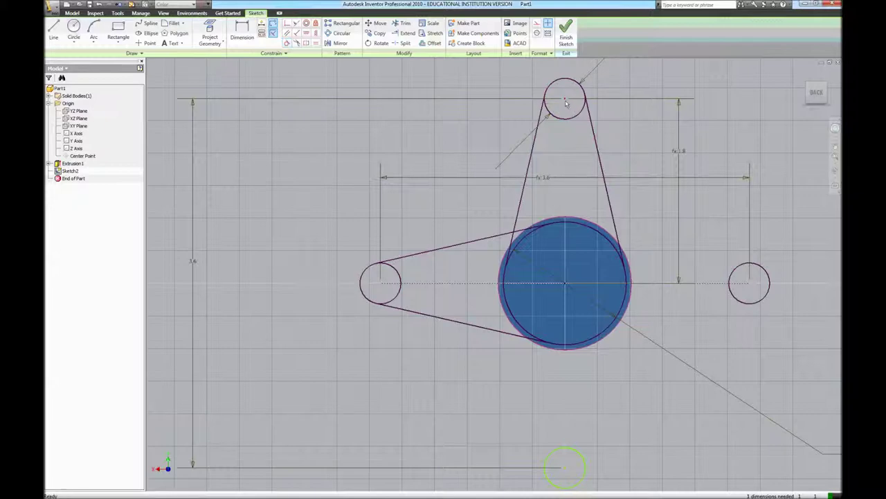
Try to move the upper and lower small circles out of position to test how they are constrained
mouse_move(564, 98)
left_mouse_down()
mouse_move(652, 60)
mouse_move(616, 122)
left_mouse_up()
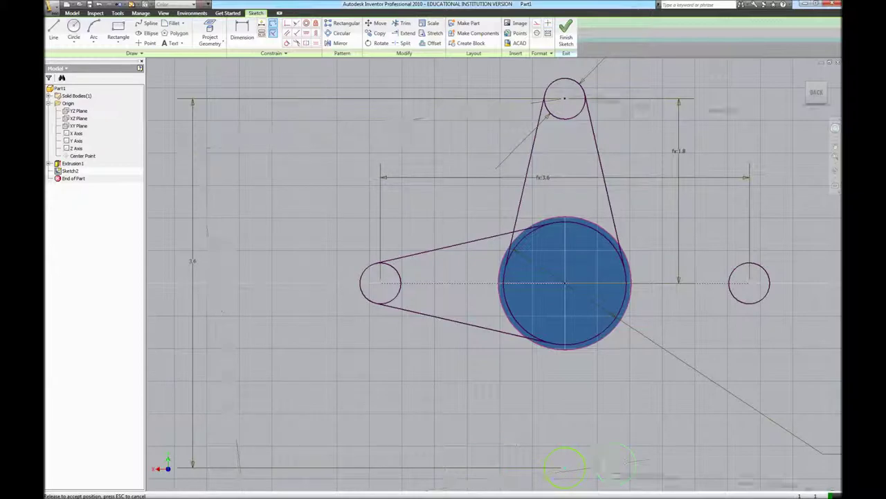
left_click_drag(565, 469, 583, 453)
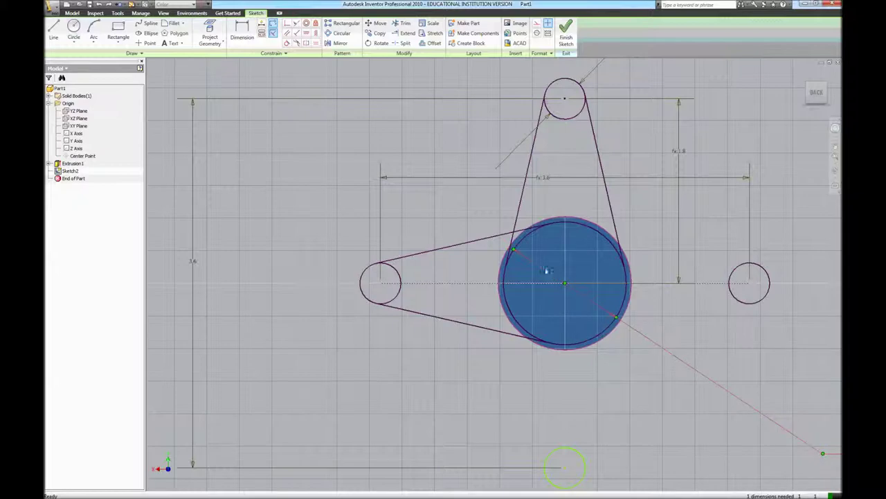
Draw two slanted lines from the lower small circle's left and right sides to the 1.2 cm circle's lower left and lower right edges
left_click(53, 34)
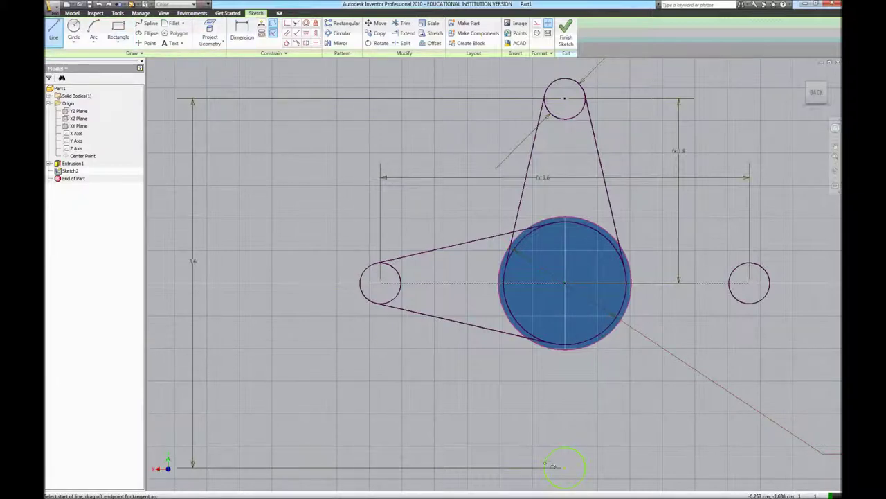
left_click(545, 473)
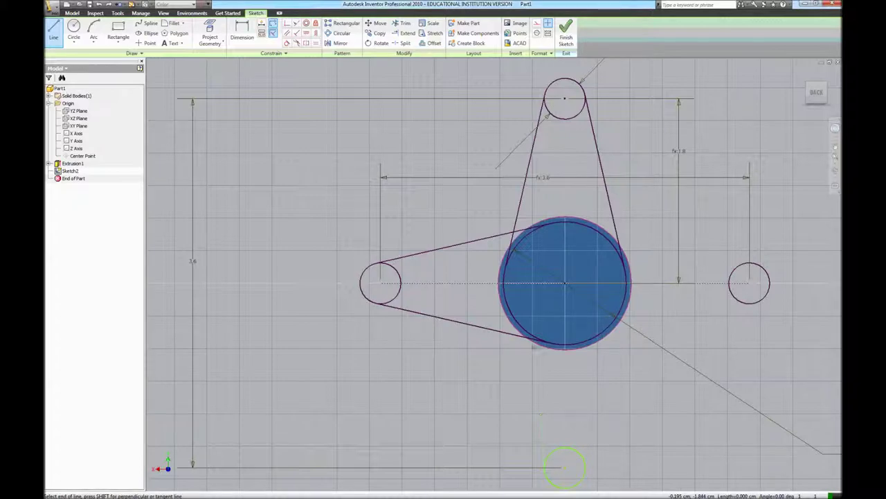
left_click(513, 316)
left_click(586, 474)
left_click(615, 319)
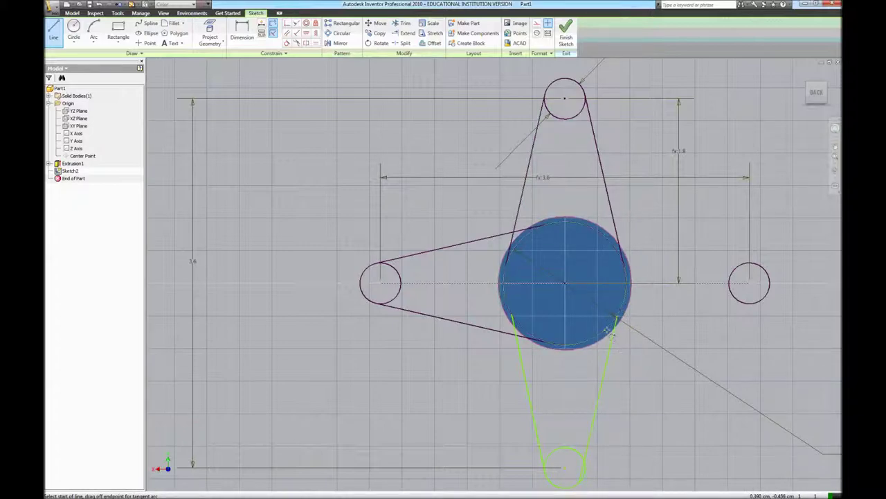
Draw two slanted lines joining the 1.2 cm circle to the lower and upper edges of the right side circle
left_click(606, 330)
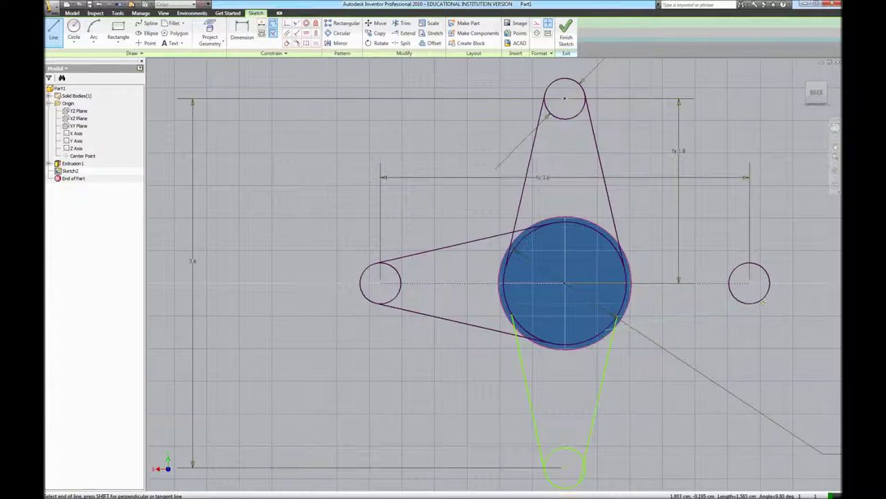
left_click(769, 293)
left_click(719, 259)
left_click(613, 245)
Apply Tangent constraints between both right arm lines and the right side circle and the 1.2 cm circle
left_click(287, 43)
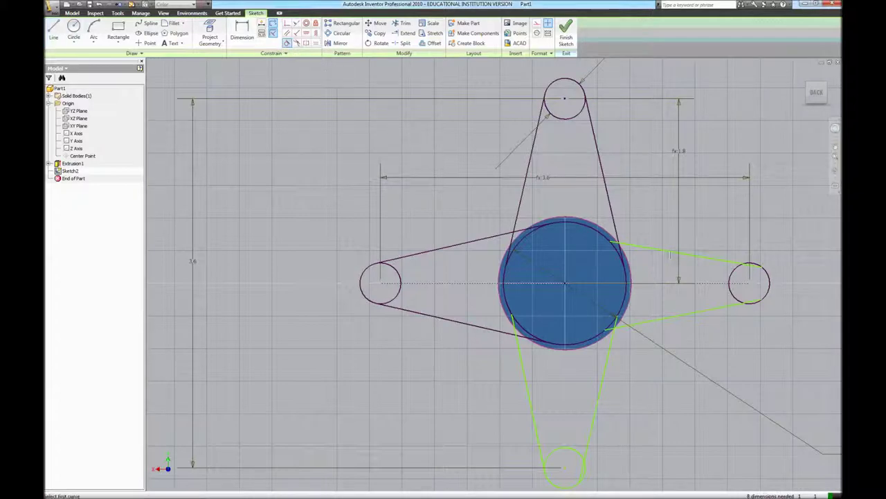
left_click(732, 266)
left_click(737, 270)
left_click(628, 246)
left_click(606, 237)
left_click(737, 302)
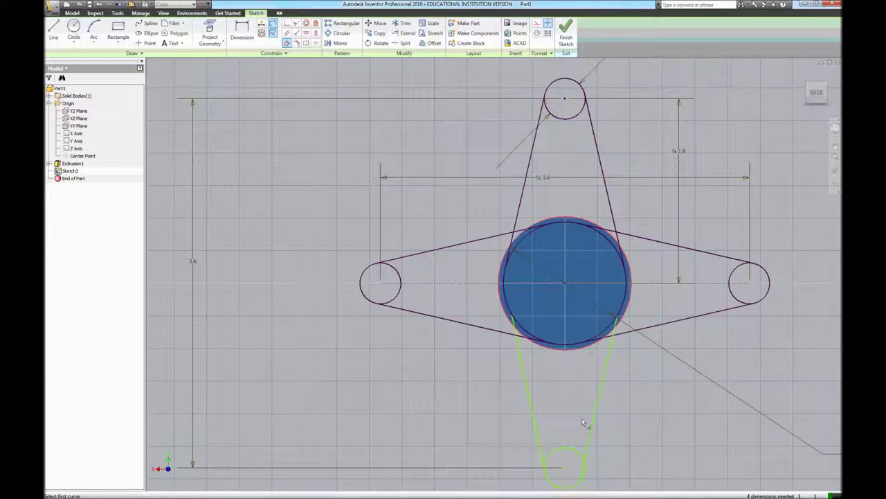
Apply Tangent constraints between both lower arm lines and the lower small circle and the 1.2 cm circle
left_click(587, 448)
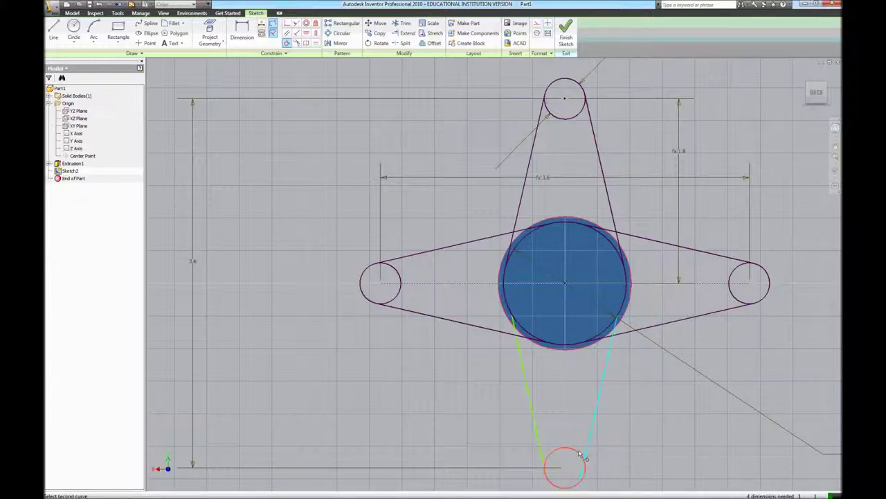
left_click(584, 458)
left_click(552, 454)
left_click(529, 402)
left_click(520, 340)
left_click(519, 318)
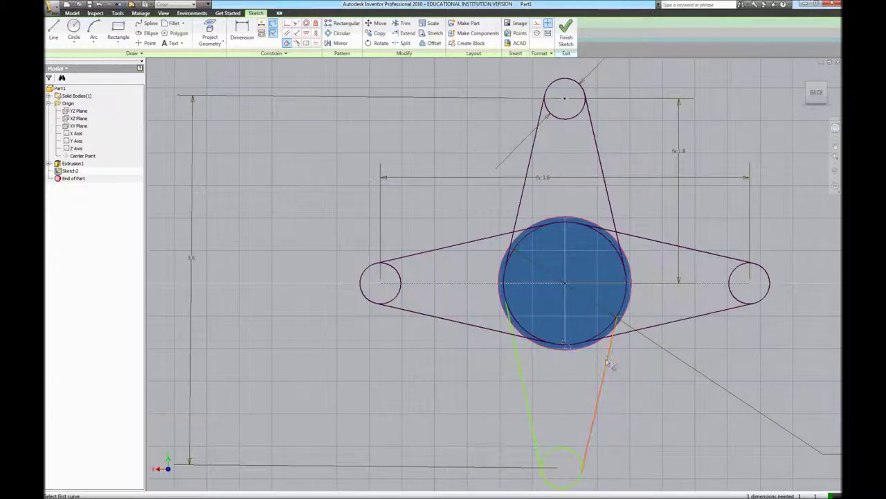
left_click(609, 361)
left_click(624, 300)
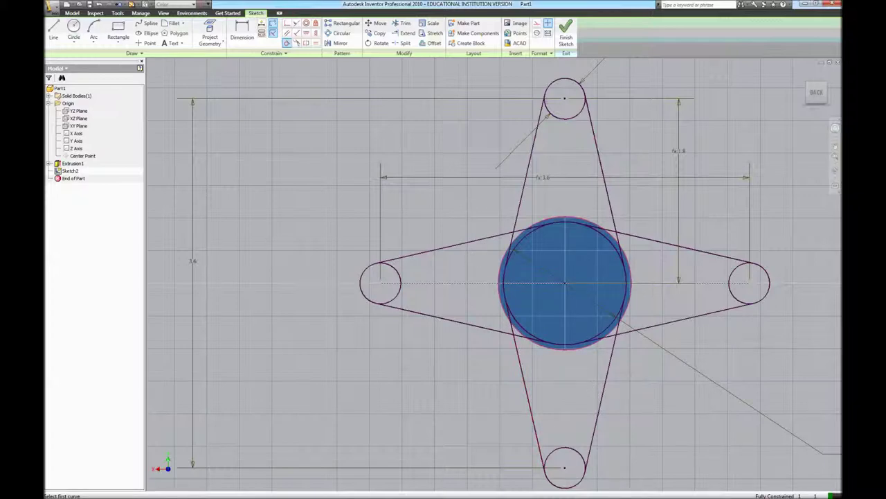
key("Escape")
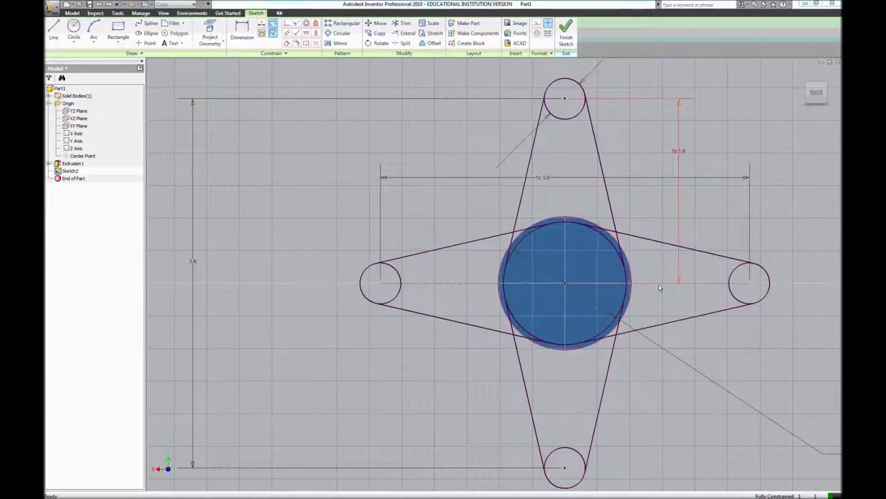
Draw a circle about 0.25 cm in diameter centred on the wheel disc's centre point
left_click(73, 29)
left_click(565, 282)
left_click(561, 275)
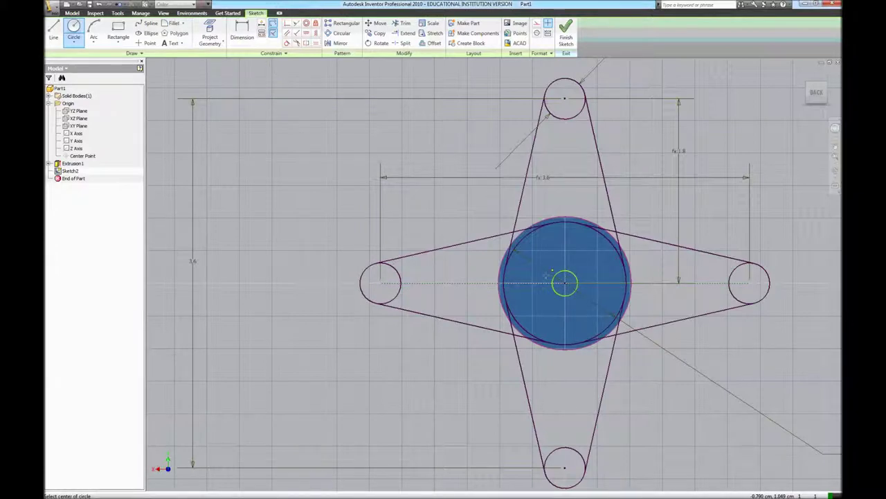
Dimension the small centre circle's diameter and set it to .125in
left_click(241, 31)
left_click(568, 271)
left_click(633, 211)
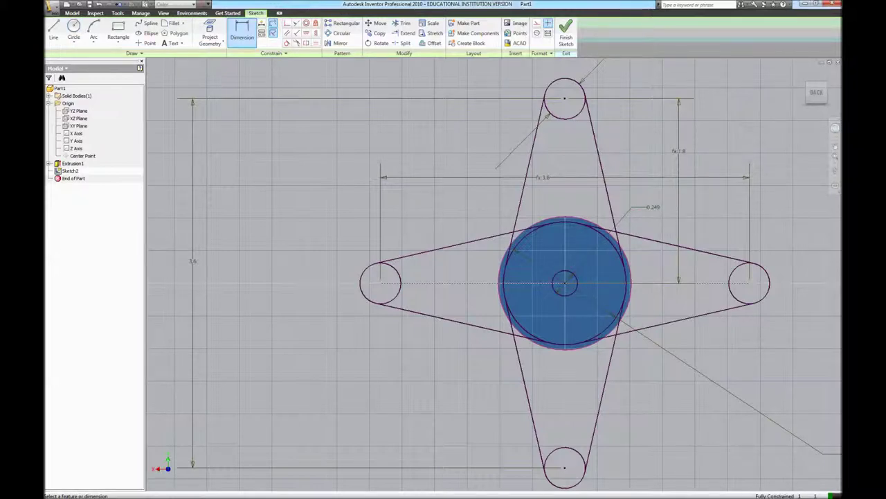
left_click(193, 262)
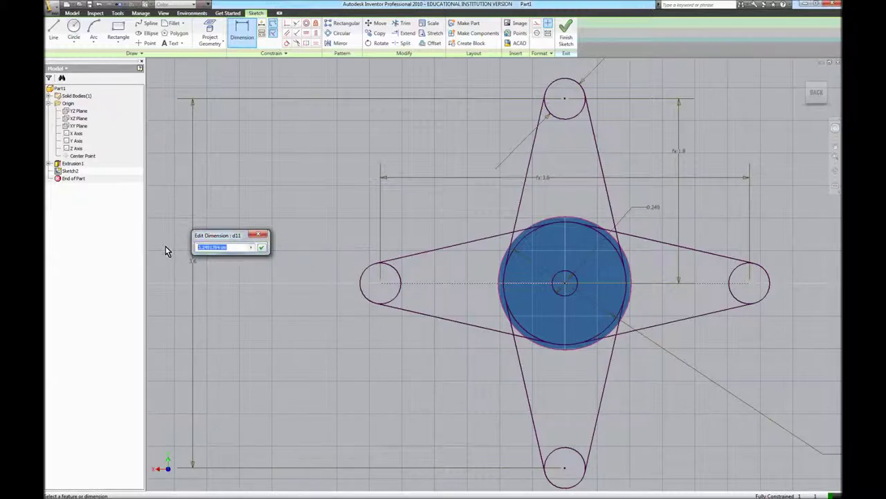
type(".125")
key("Return")
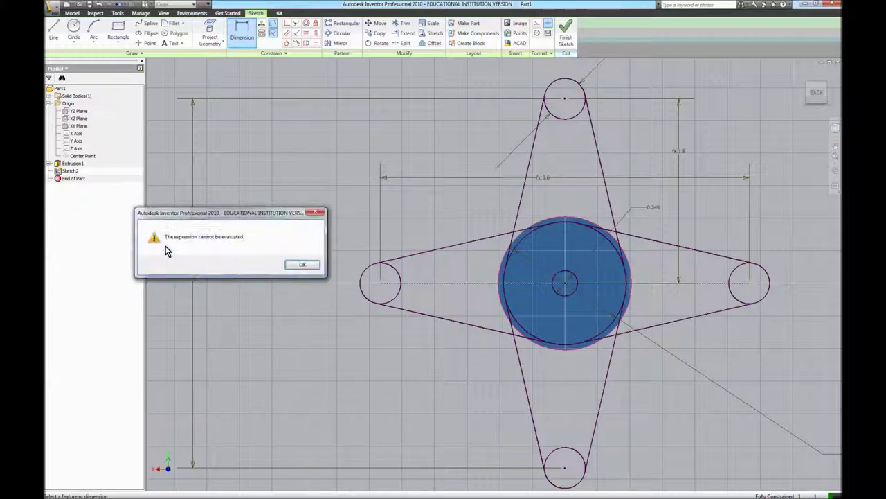
left_click(301, 265)
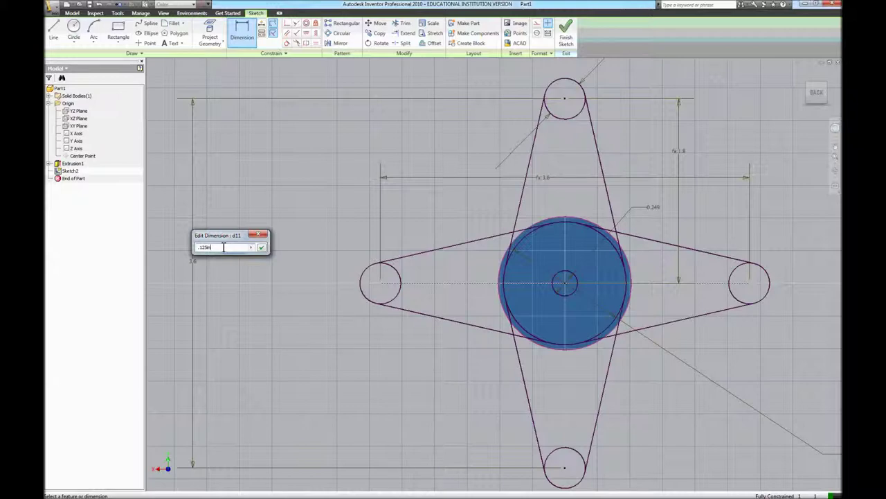
key("Return")
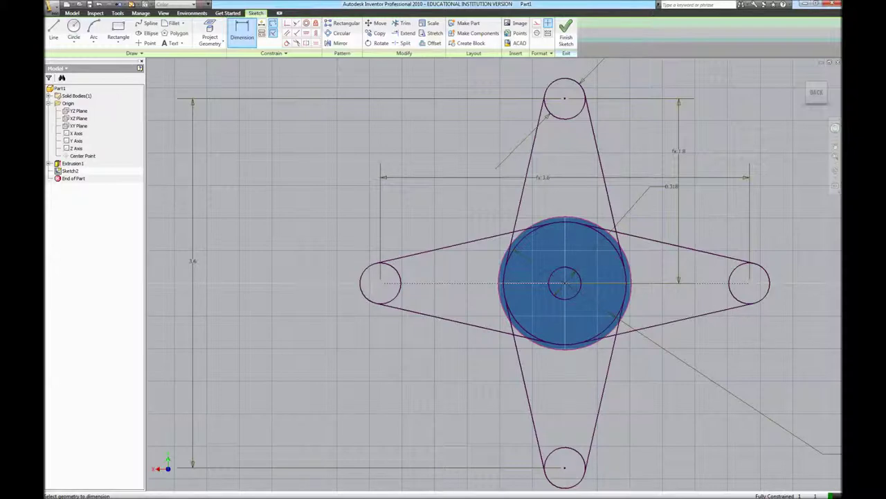
Draw a tiny circle about 0.09 cm in diameter, concentric with the left side circle
left_click(74, 28)
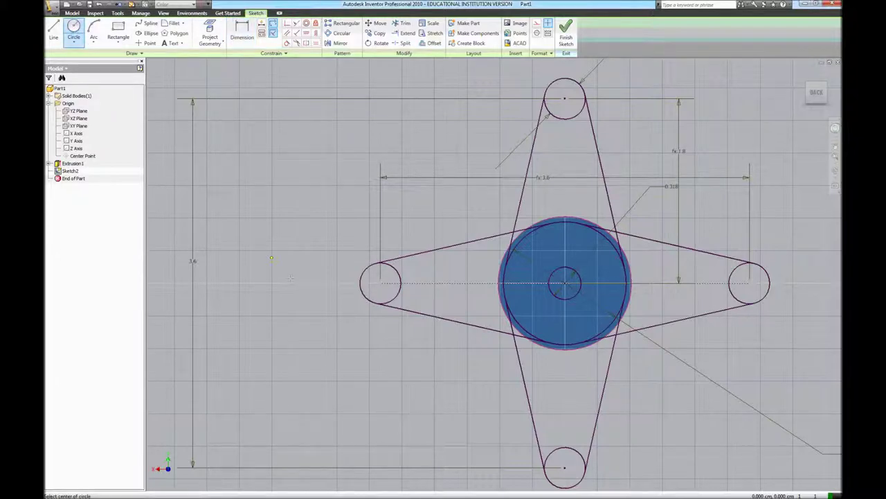
left_click(381, 284)
left_click(374, 282)
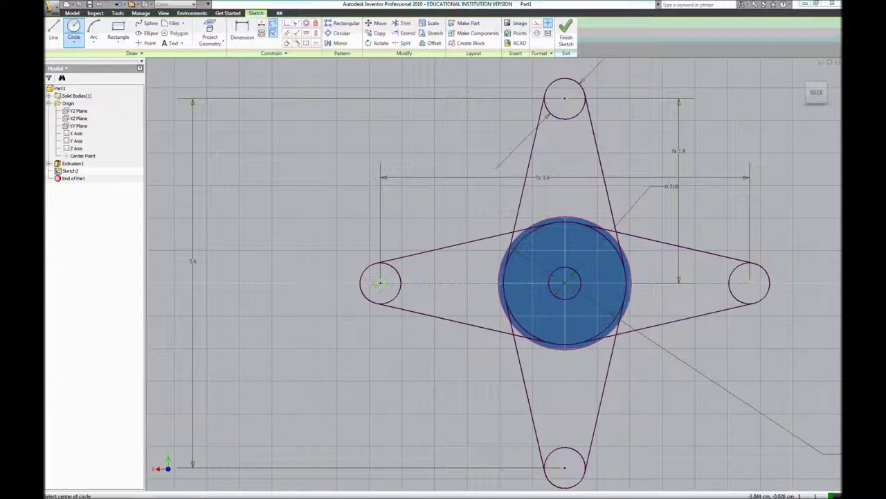
Dimension the tiny circle inside the left side circle and set its diameter to 1mm
left_click(238, 38)
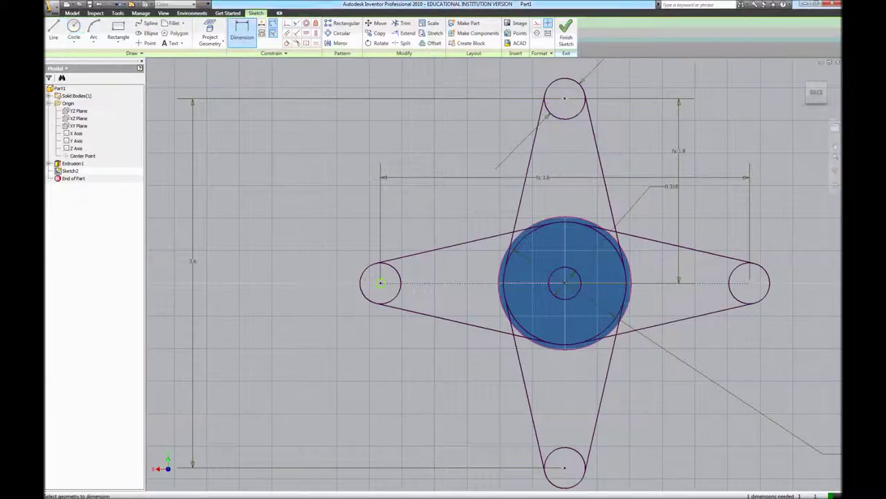
left_click(318, 217)
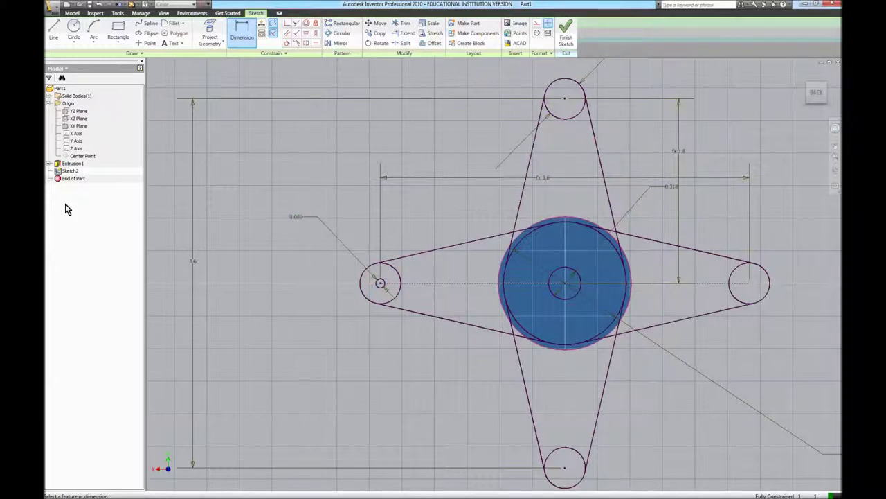
left_click_drag(116, 234, 198, 233)
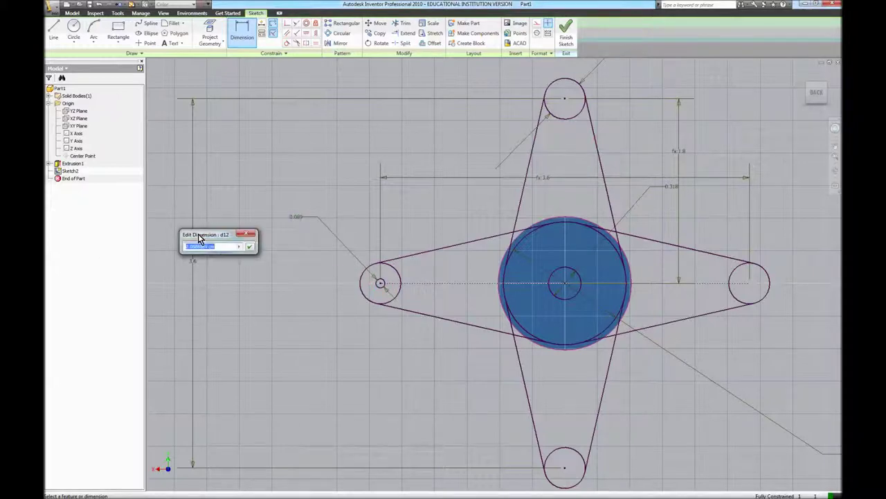
type("1mm")
key("Return")
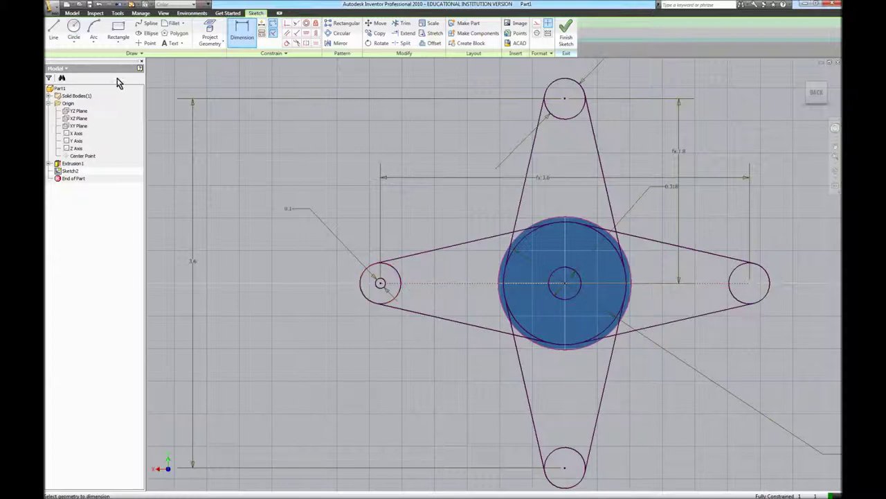
Draw three tiny circles about 0.1 cm in diameter in a row along the left arm's centreline, between its end hole and the hub
left_click(74, 29)
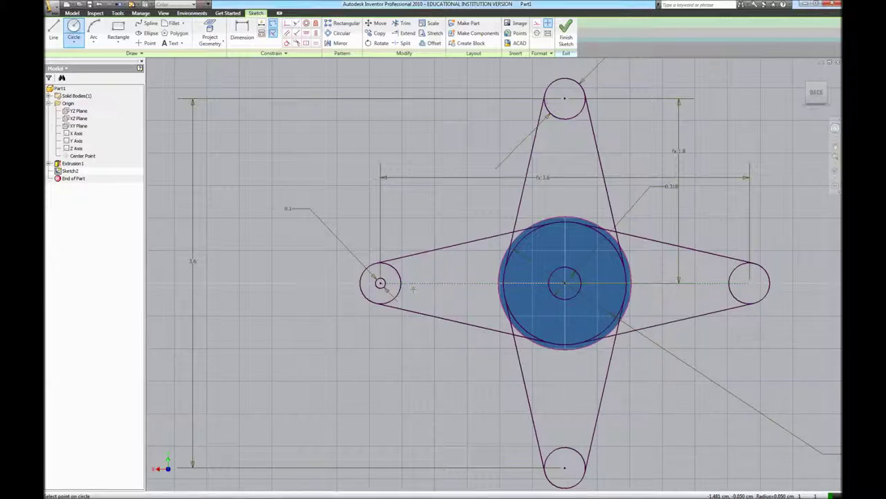
left_click(413, 289)
left_click(431, 284)
left_click(437, 284)
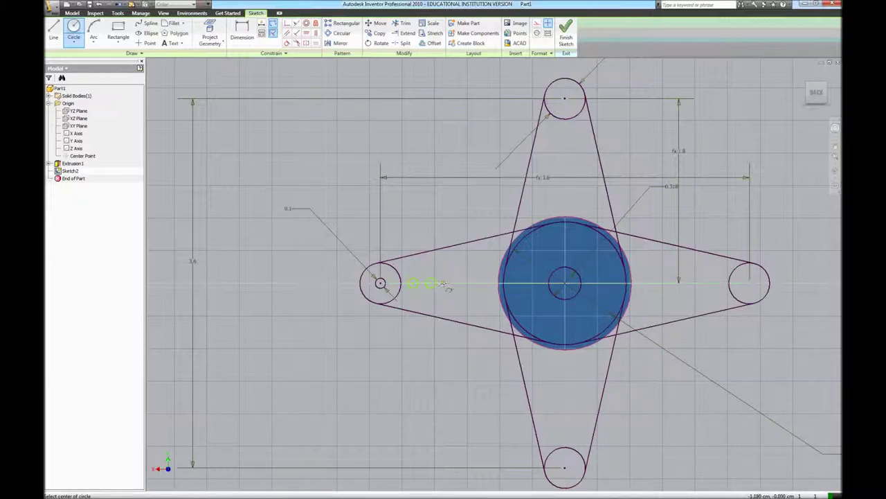
left_click(445, 284)
left_click(449, 284)
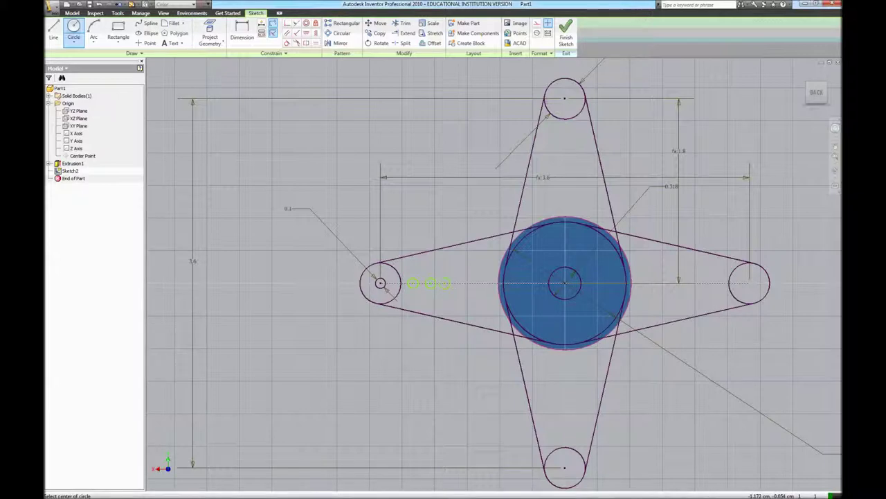
Apply Equal constraints to make the three new circles on the left arm the same size as its 1 mm end hole
left_click(315, 42)
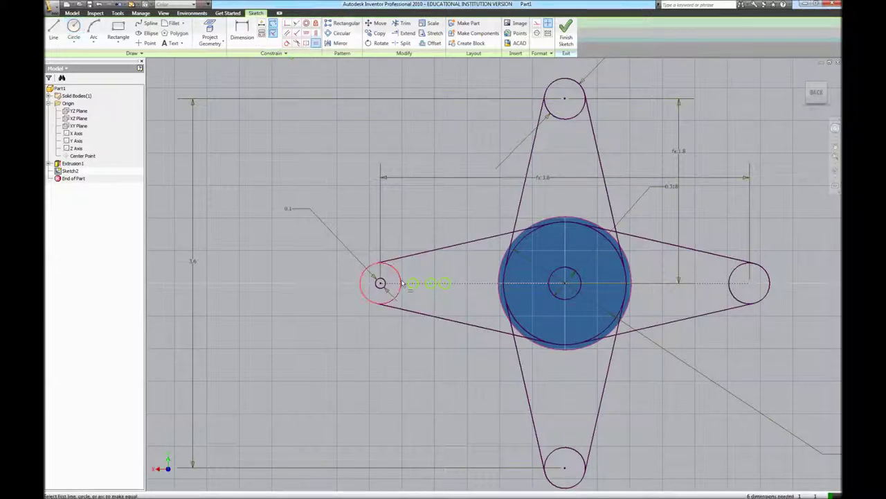
left_click(382, 286)
left_click(412, 287)
left_click(381, 286)
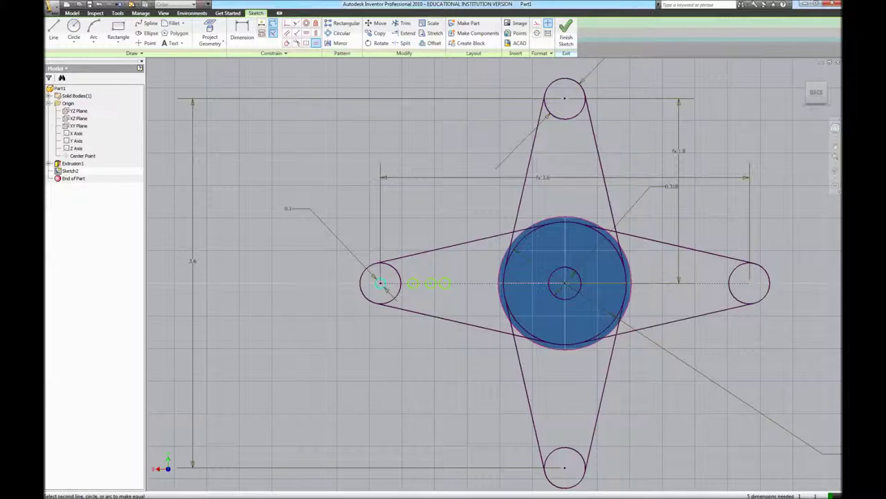
left_click(426, 287)
left_click(381, 287)
left_click(443, 284)
Dimension the centre distance from the left arm's end hole to the nearest new circle and set it to .3 cm
left_click(243, 32)
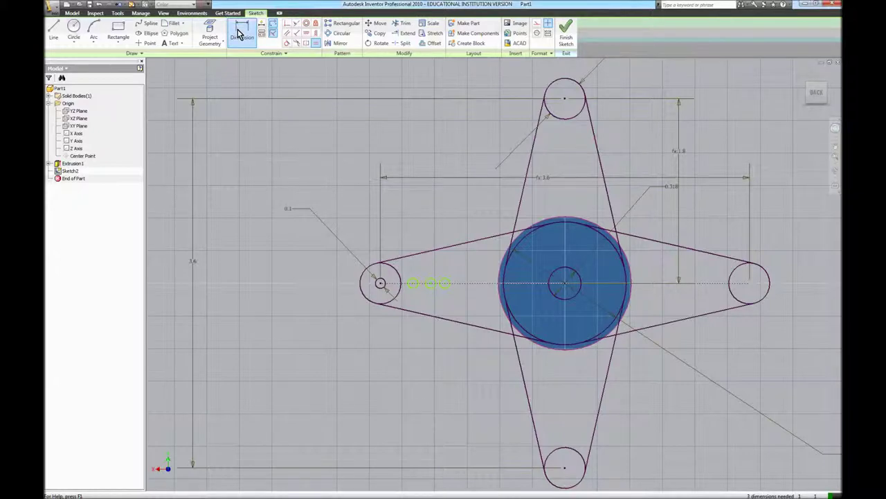
left_click(381, 286)
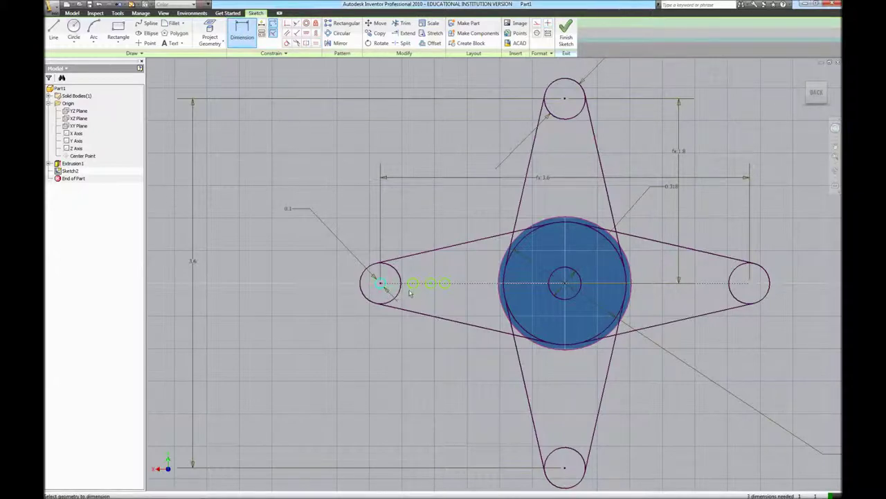
left_click(393, 237)
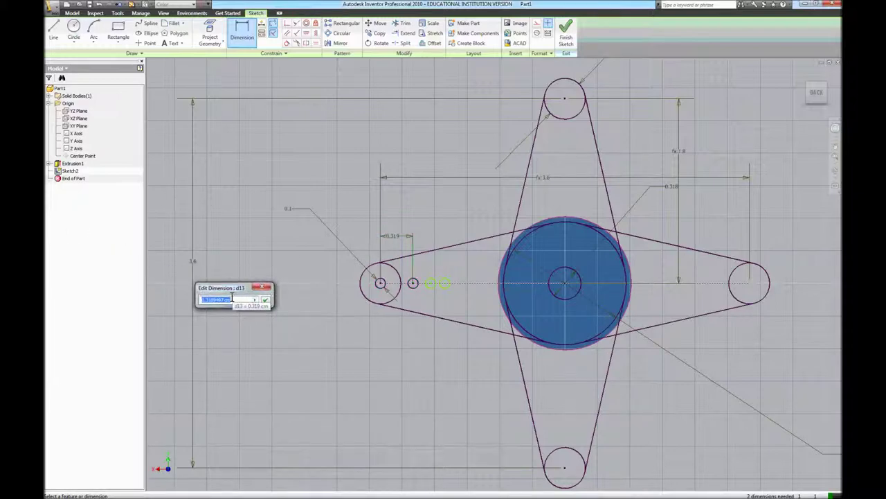
type(".3")
key("Return")
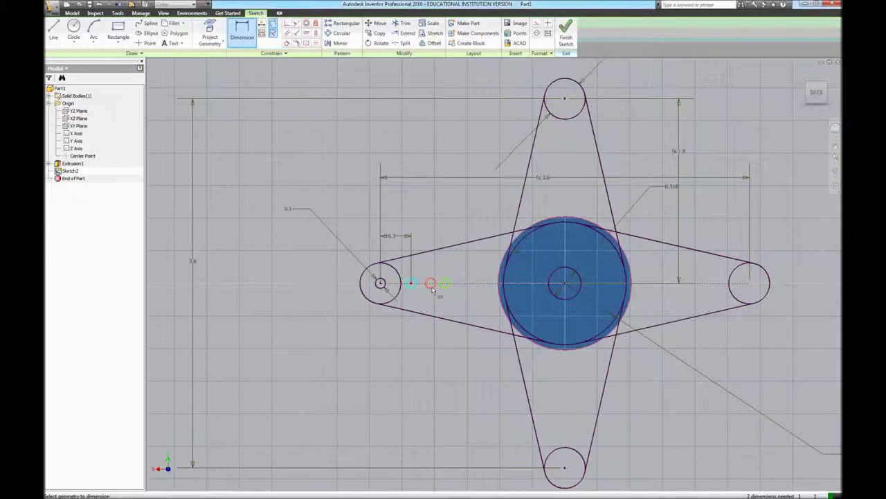
Dimension the centre distance between the first and second new circles on the left arm and set it to 0.3 cm
left_click(421, 237)
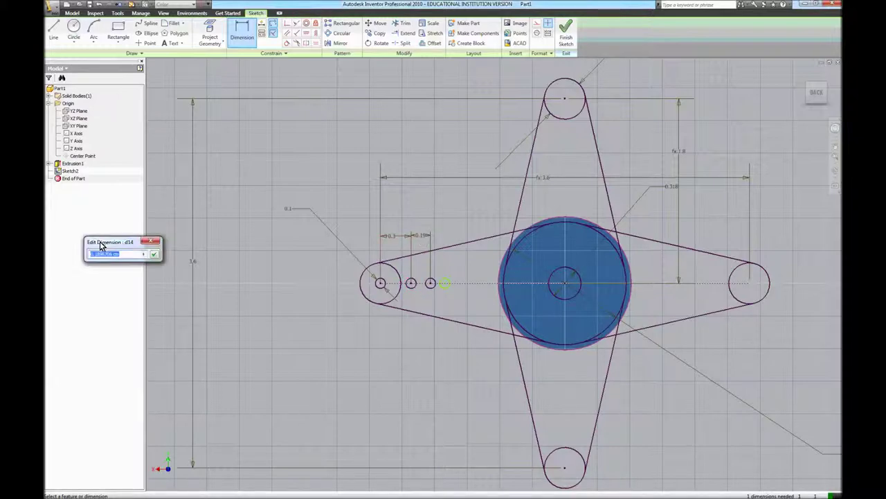
key("BackSpace")
type("0.3")
key("Return")
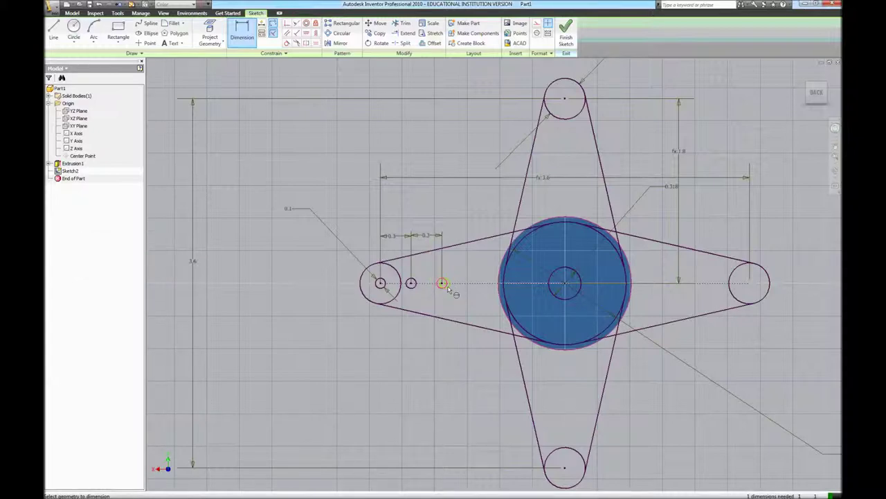
Move the third new circle along the left arm's centreline toward the hub, clear of the second circle
left_click(447, 284)
key("Escape")
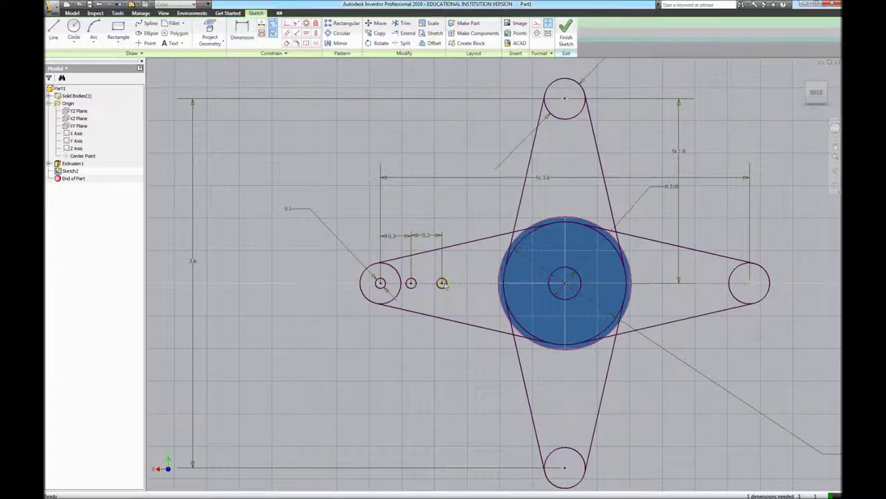
left_click_drag(444, 284, 472, 284)
Dimension the centre distance between the second and third new circles and link it to the neighbouring 0.3 spacing dimension
left_click(241, 32)
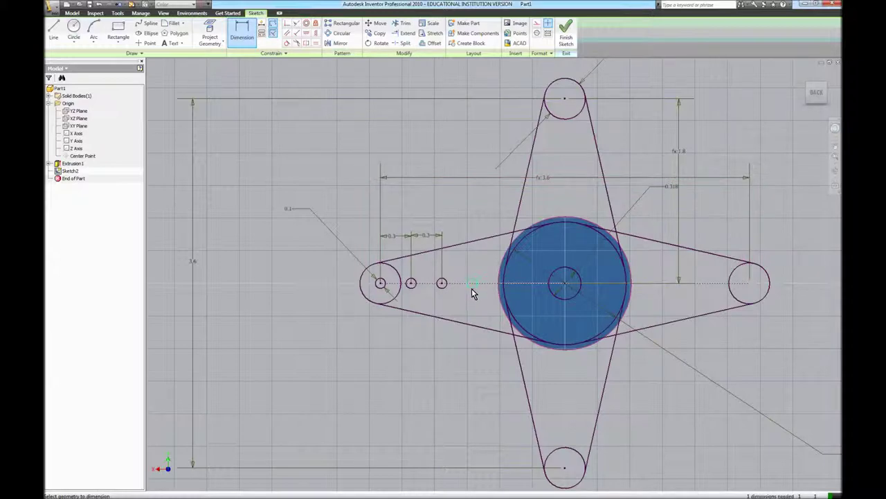
left_click(442, 283)
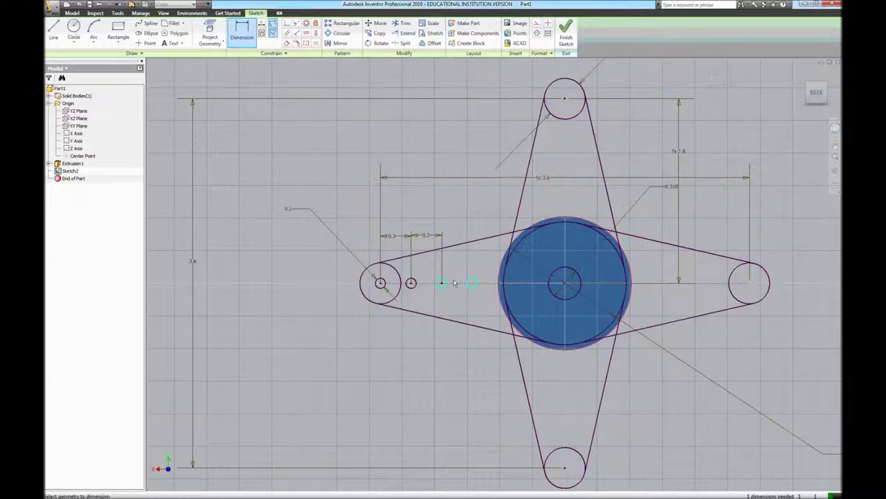
left_click(456, 235)
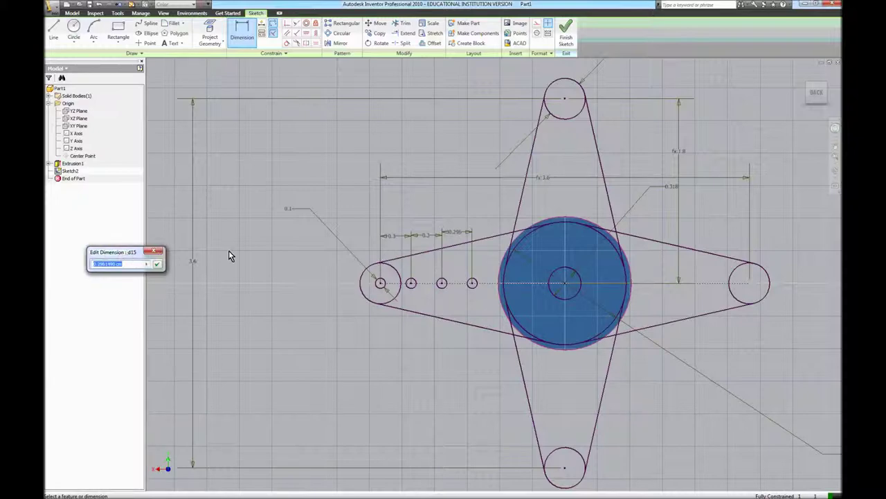
left_click(430, 236)
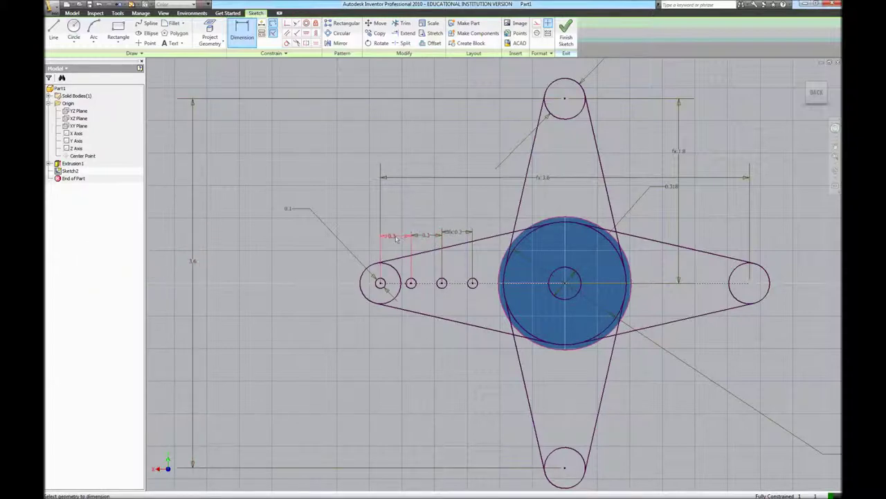
left_click(472, 283)
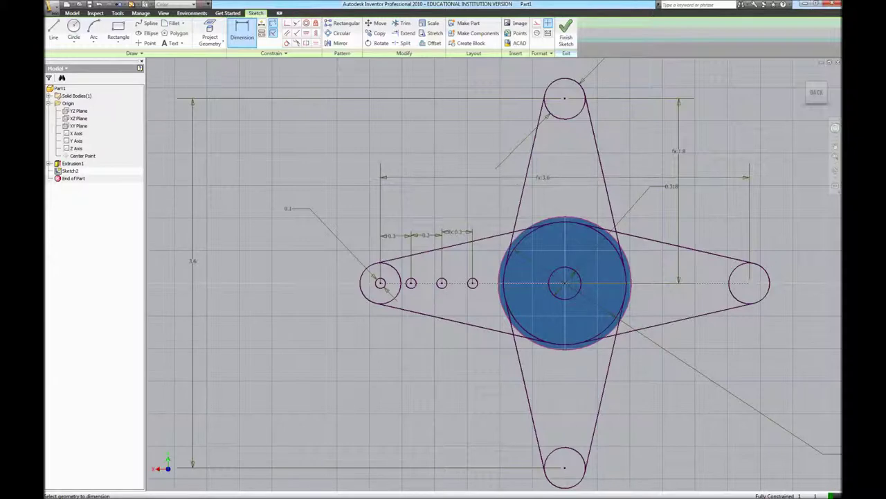
Set up a Circular pattern of the left arm's four 1 mm holes, using the hub's centre point as the axis
left_click(338, 36)
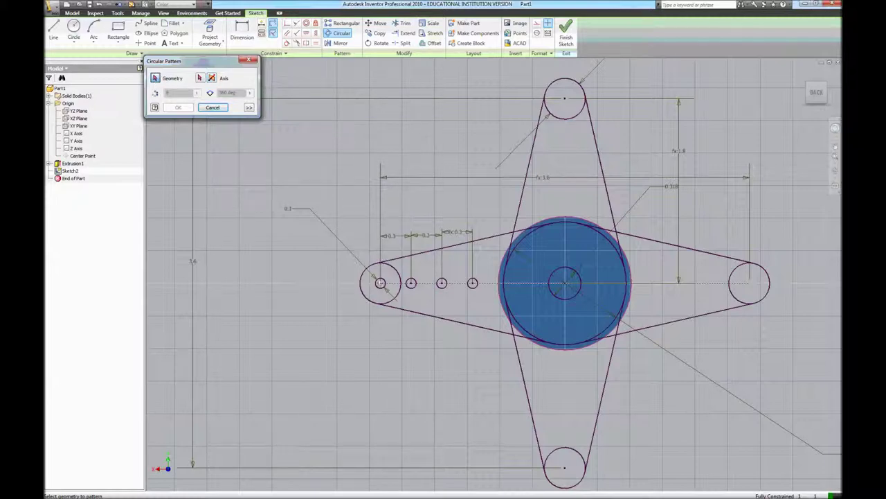
left_click(379, 287)
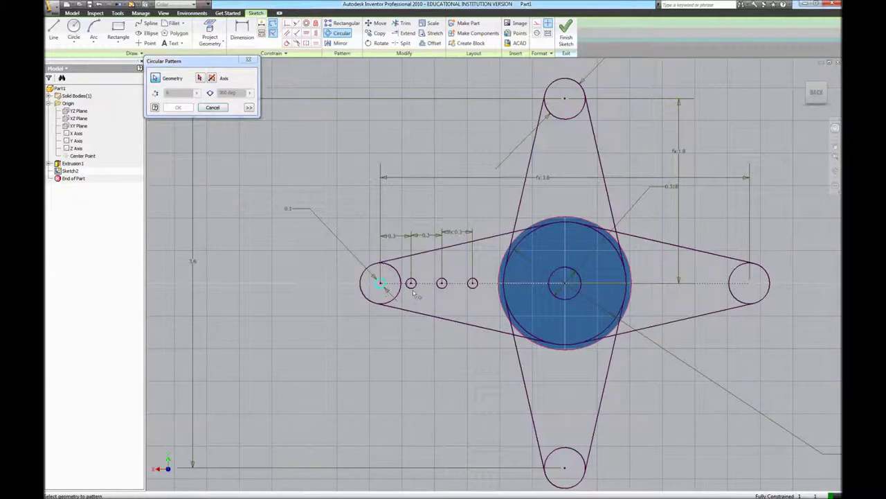
left_click(413, 290)
left_click(443, 288)
left_click(474, 291)
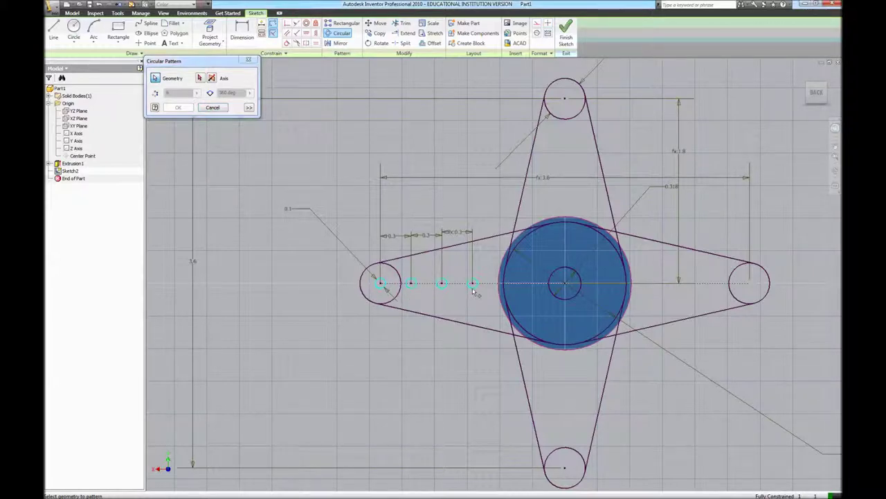
left_click(200, 80)
left_click(201, 80)
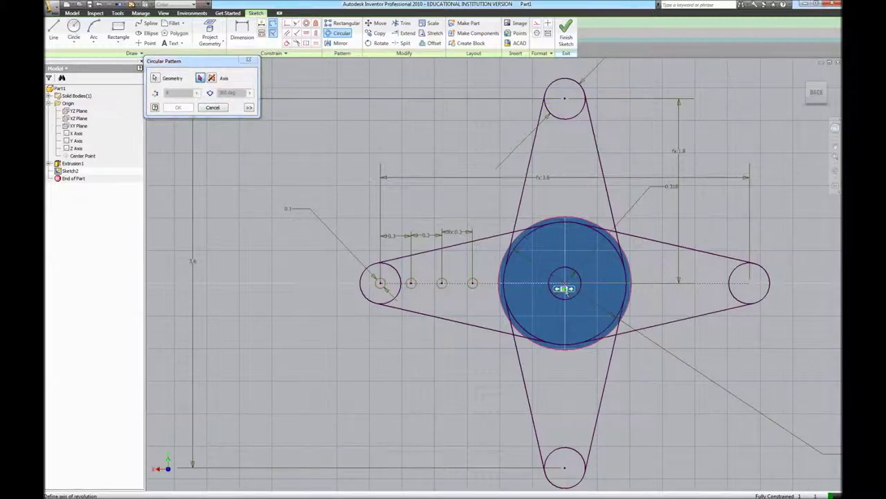
left_click(564, 288)
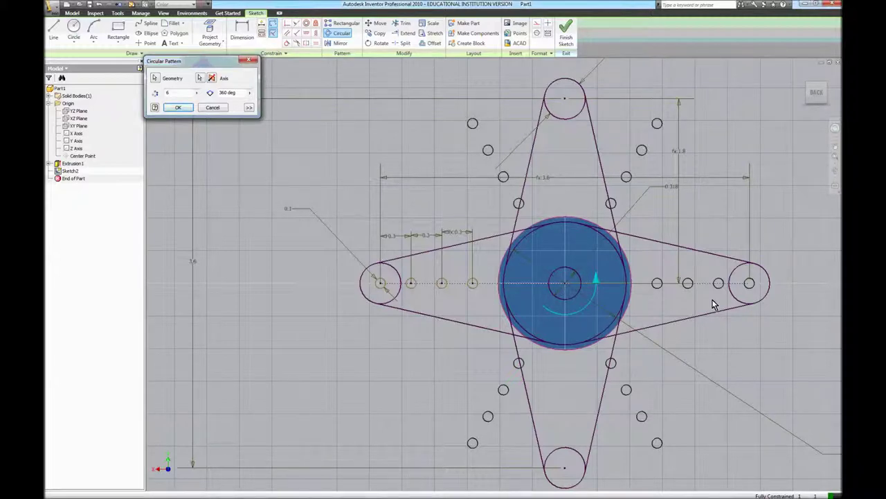
Set the hole pattern to 4 instances over 360 degrees and create it
double_click(168, 92)
type("4")
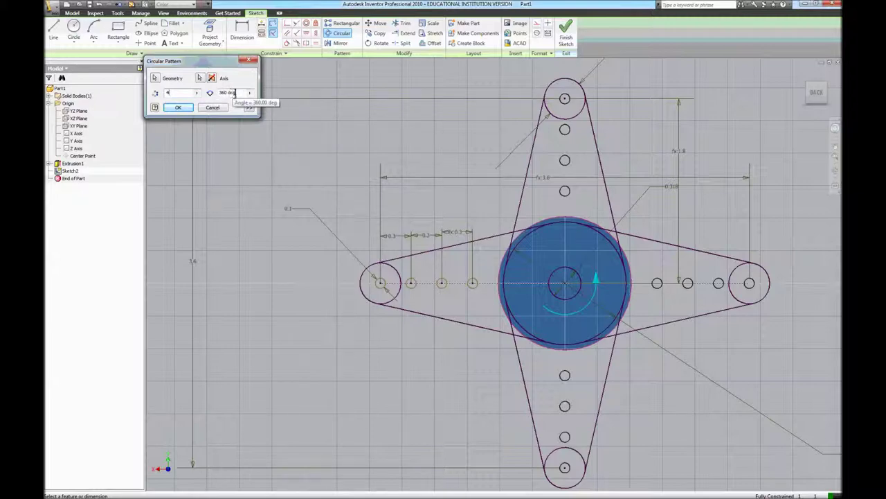
double_click(228, 92)
type("90")
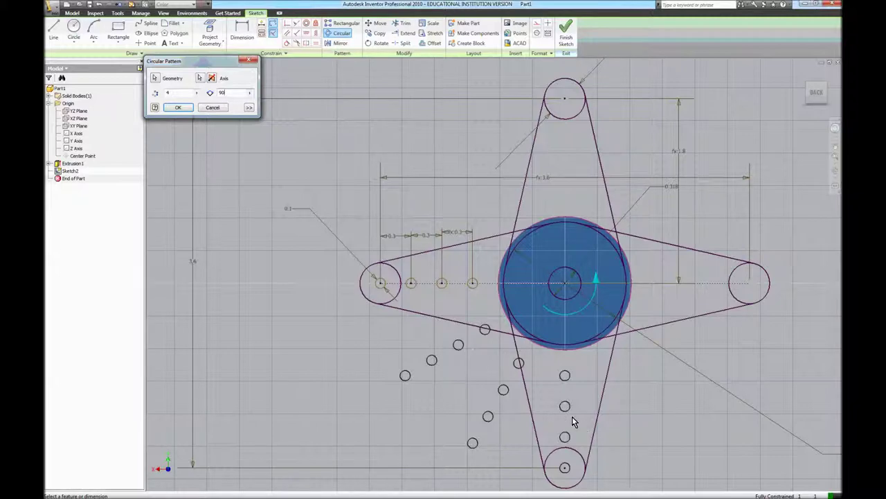
double_click(217, 92)
type("360")
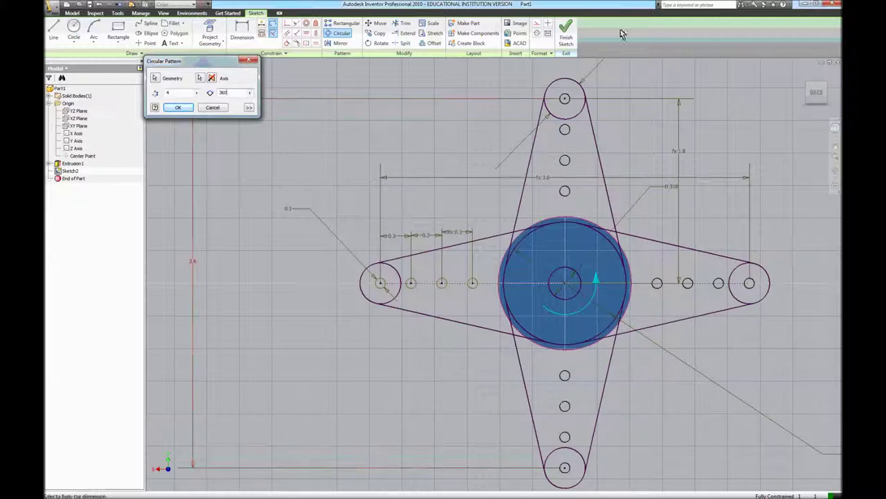
left_click(180, 108)
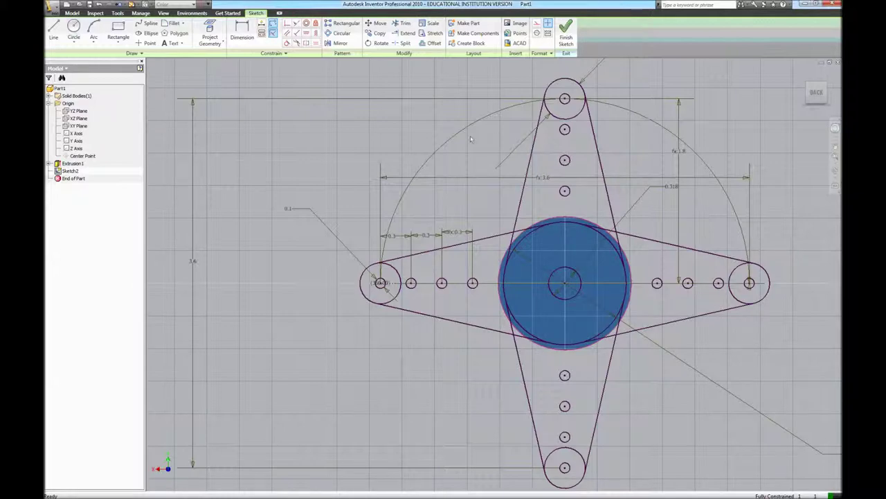
Finish the sketch and select the four arms with their rounded ends as Extrude profiles, leaving out the holes and the central circle
left_click(567, 33)
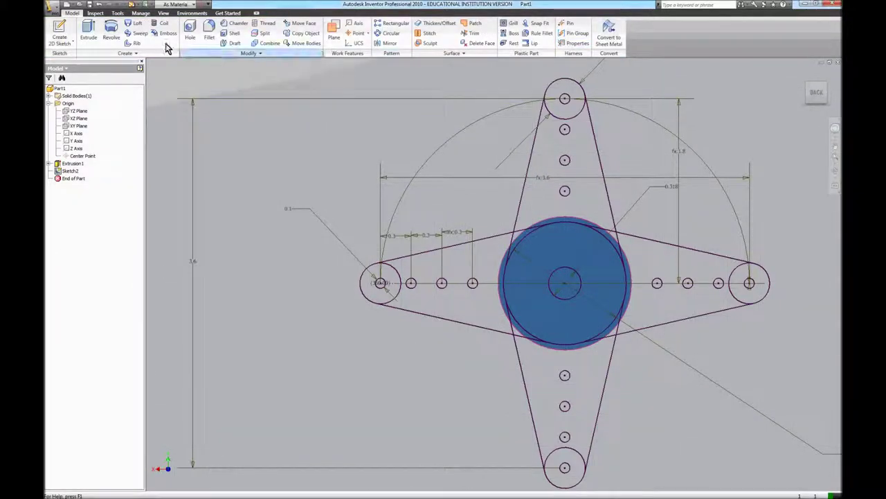
left_click(89, 32)
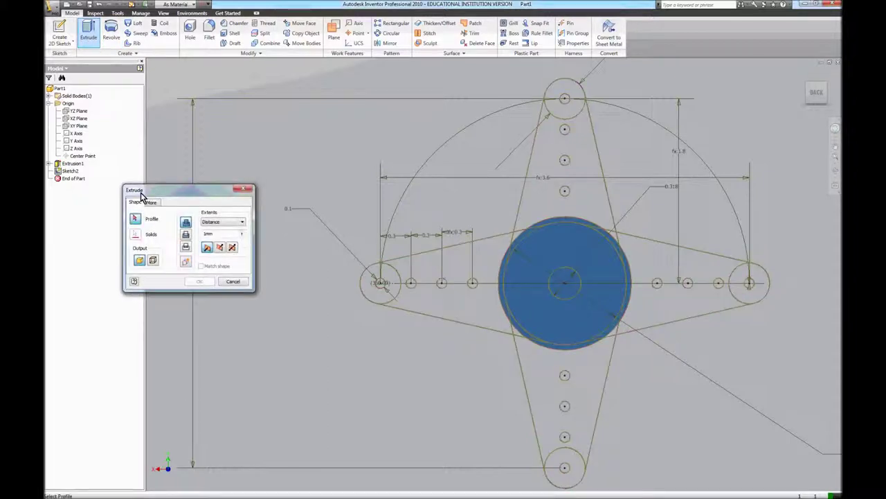
left_click(496, 255)
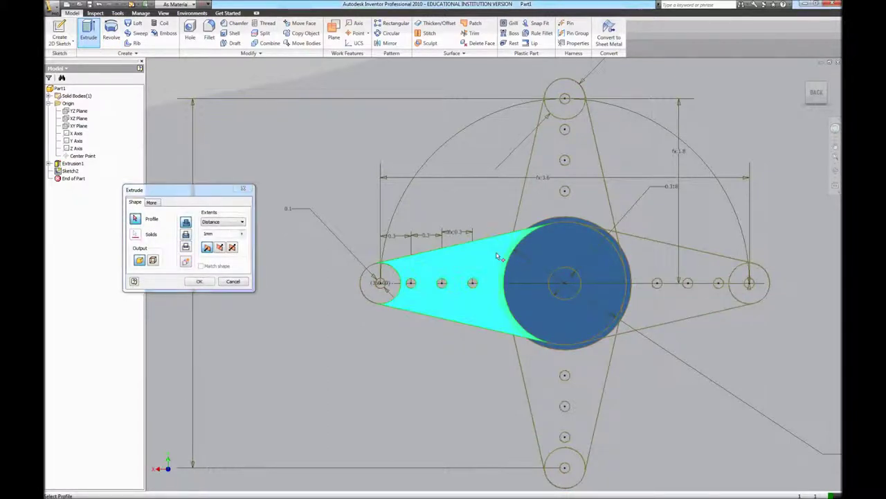
left_click(392, 282)
left_click(554, 126)
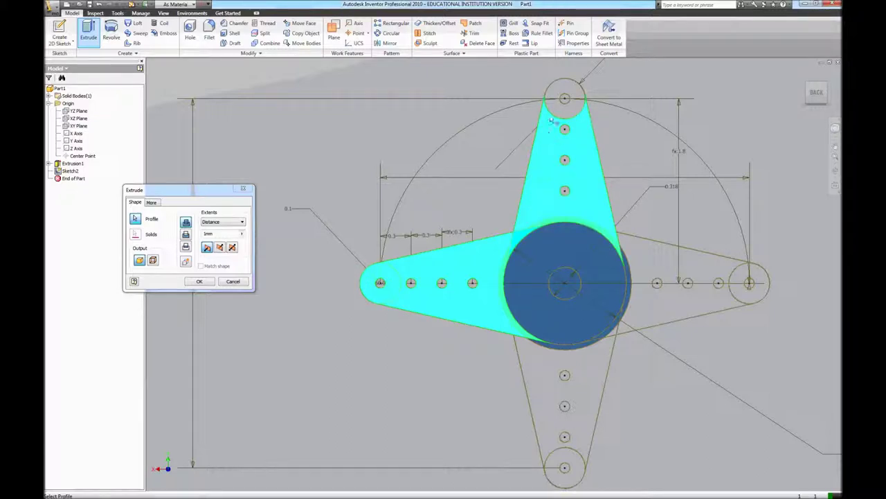
left_click(555, 111)
left_click(681, 268)
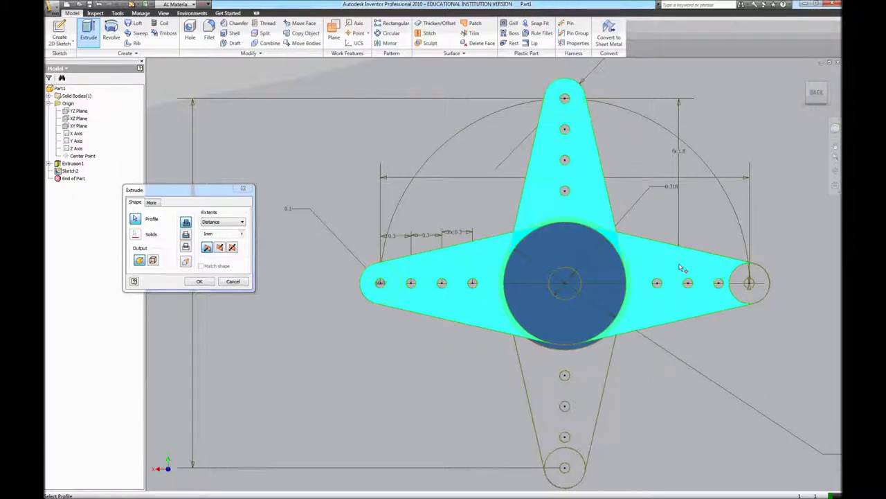
left_click(750, 282)
left_click(592, 389)
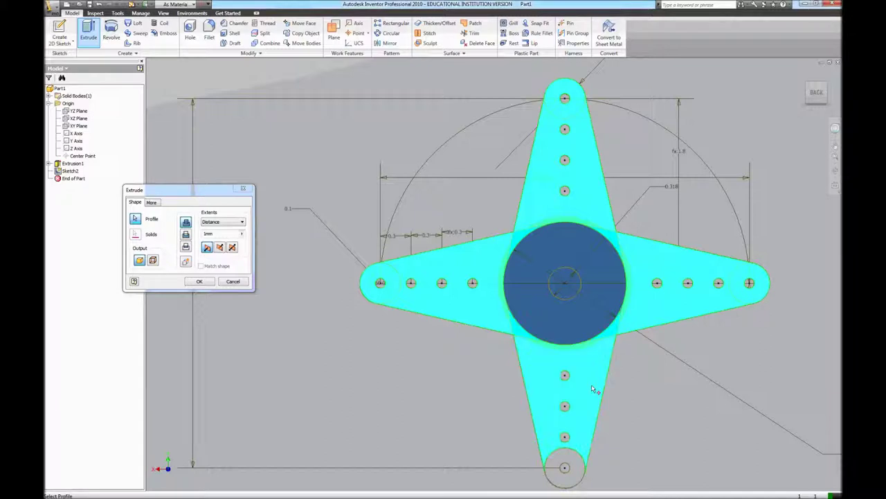
left_click(571, 464)
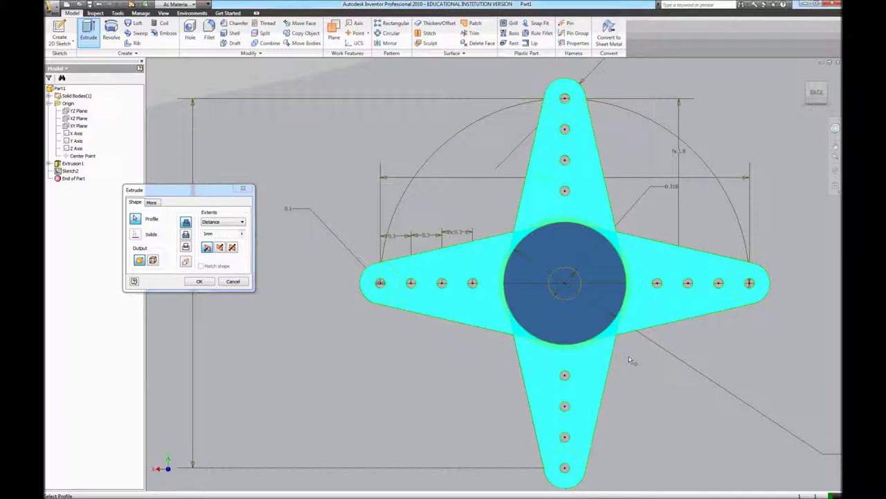
Extrude the selected four-armed hub profile by a distance of 1.2 mm from the disc
left_click(209, 234)
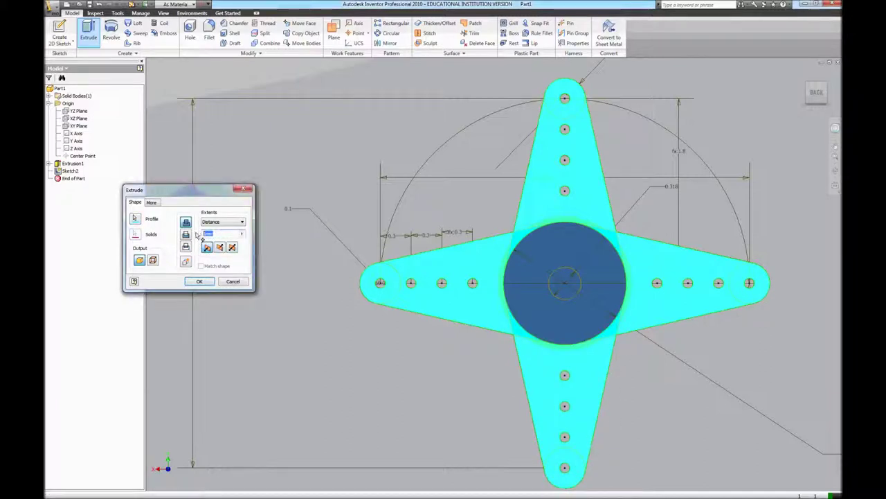
type("1")
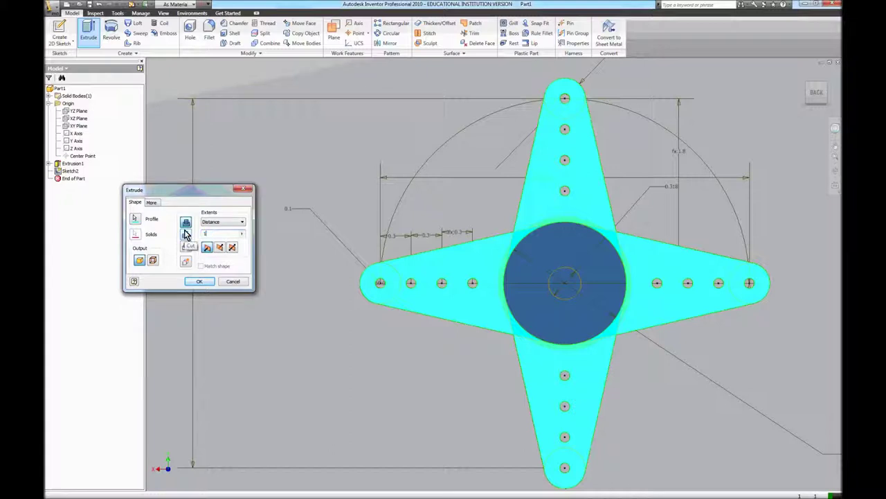
type(".2mm")
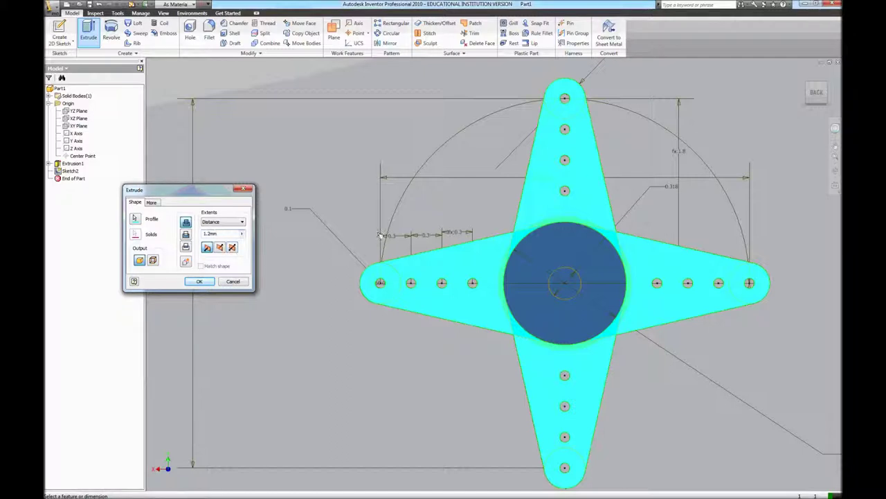
mouse_move(809, 104)
left_click_drag(809, 104, 826, 133)
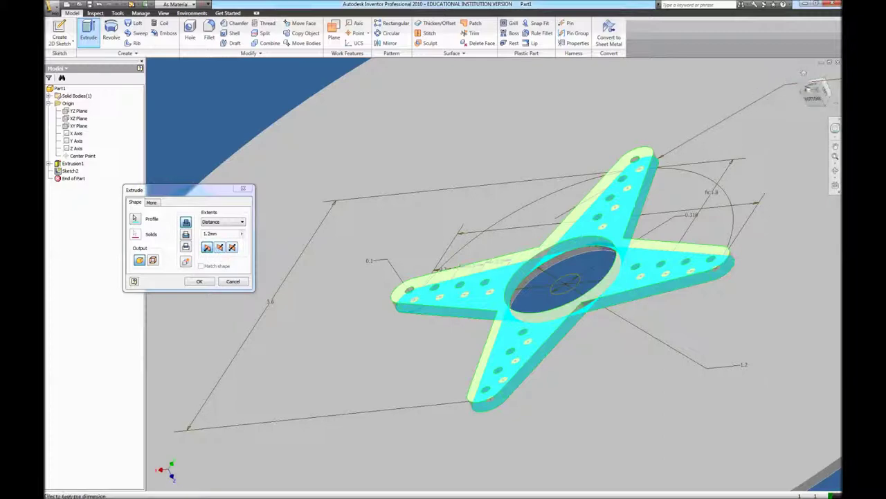
left_click_drag(819, 95, 649, 149)
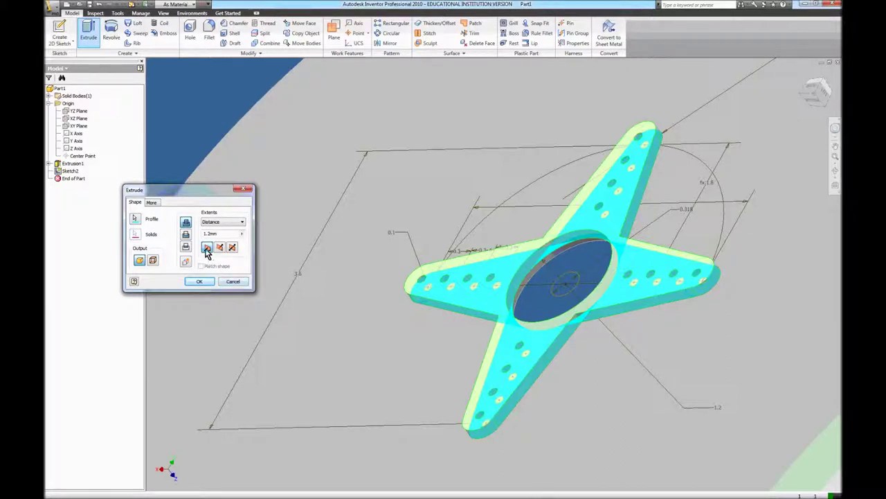
left_click(199, 280)
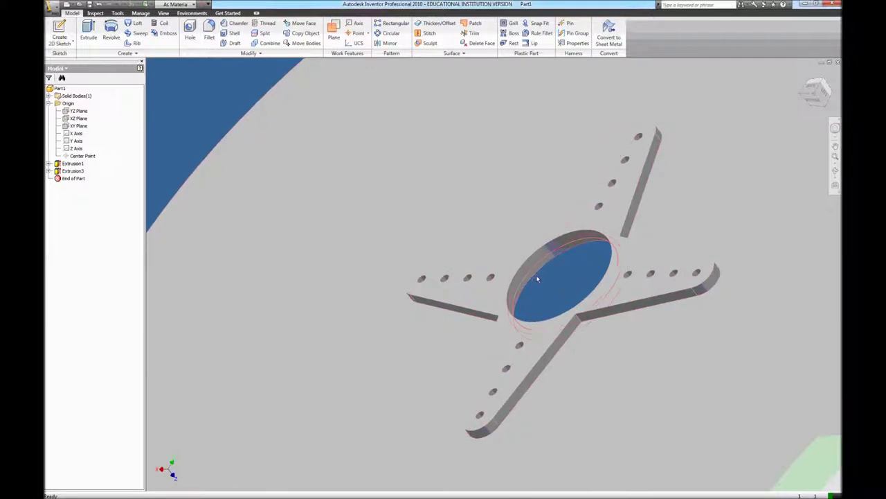
Edit the hub's extrusion to include the central area around the centre hole in its profile
left_click(76, 172)
right_click(77, 171)
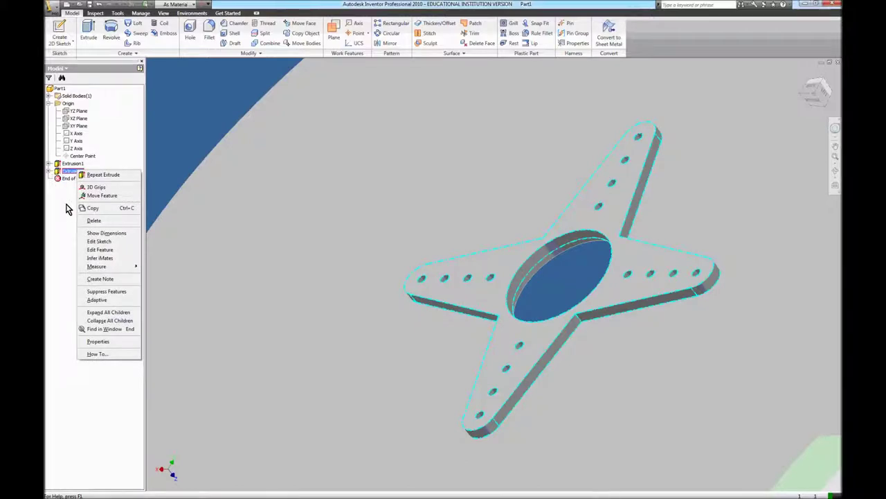
left_click(109, 250)
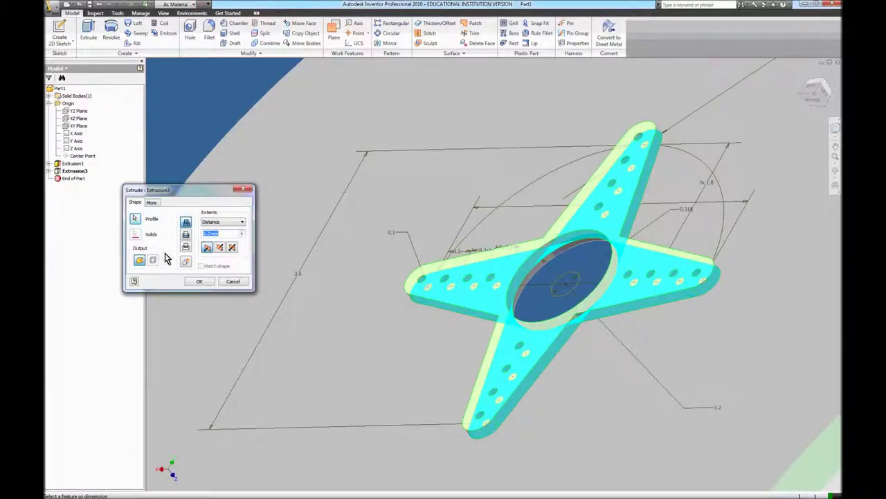
left_click(136, 219)
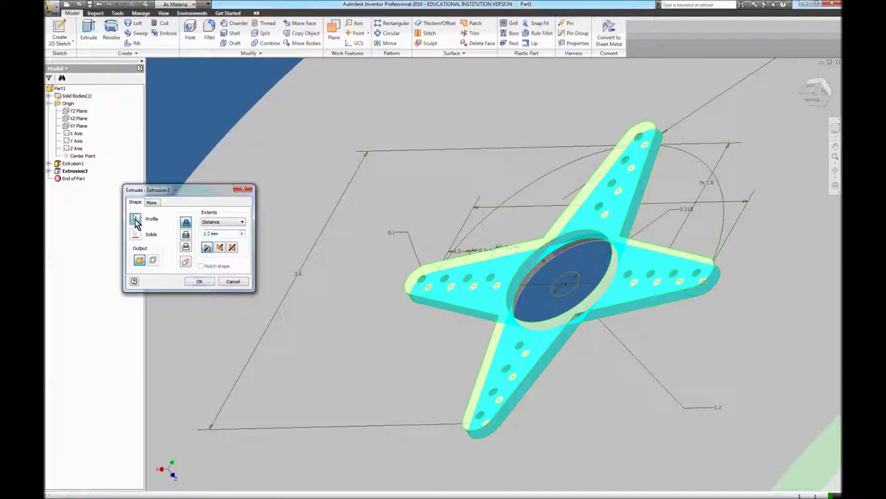
left_click(548, 273)
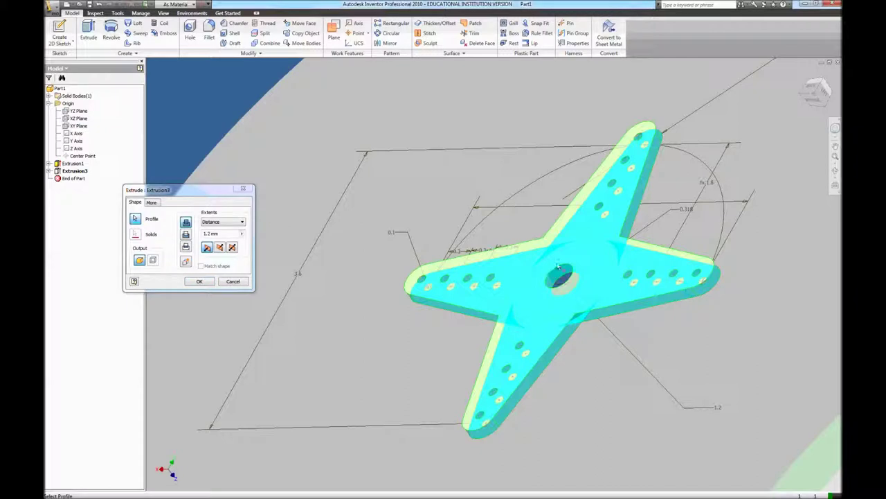
left_click(545, 313)
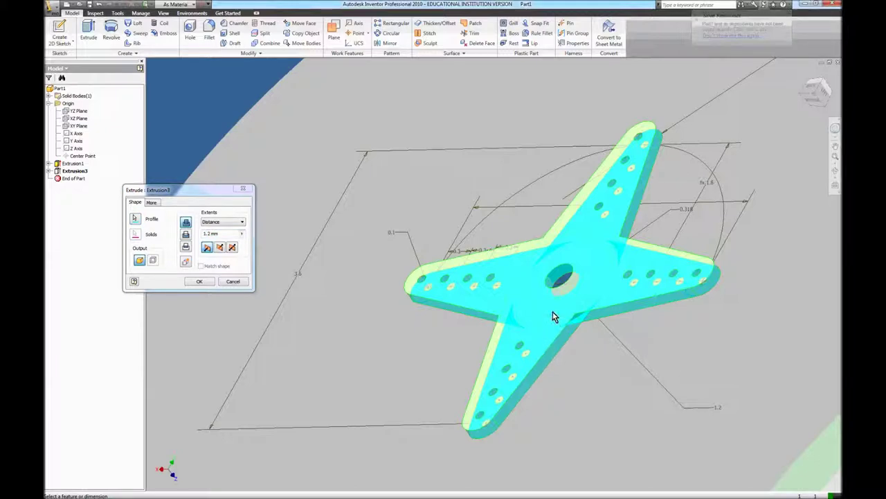
left_click(200, 281)
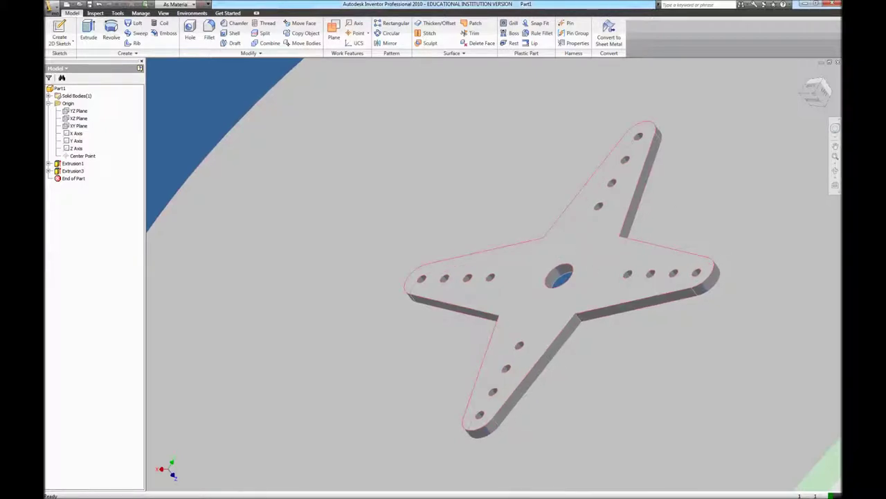
Start a new sketch on the hub's outer face and face it squarely
left_click(585, 257)
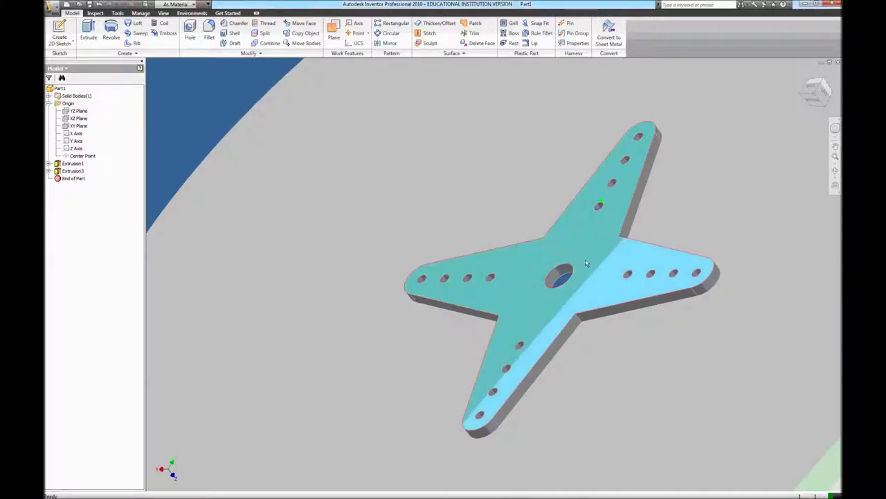
right_click(585, 259)
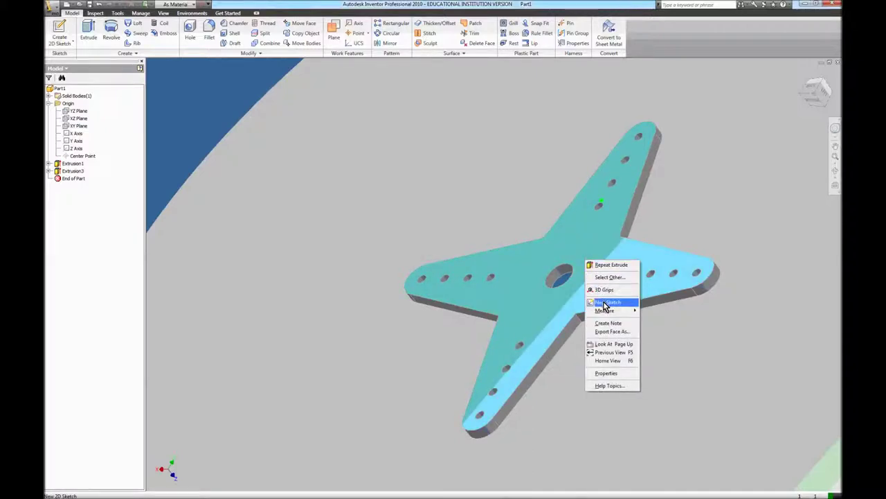
left_click(605, 305)
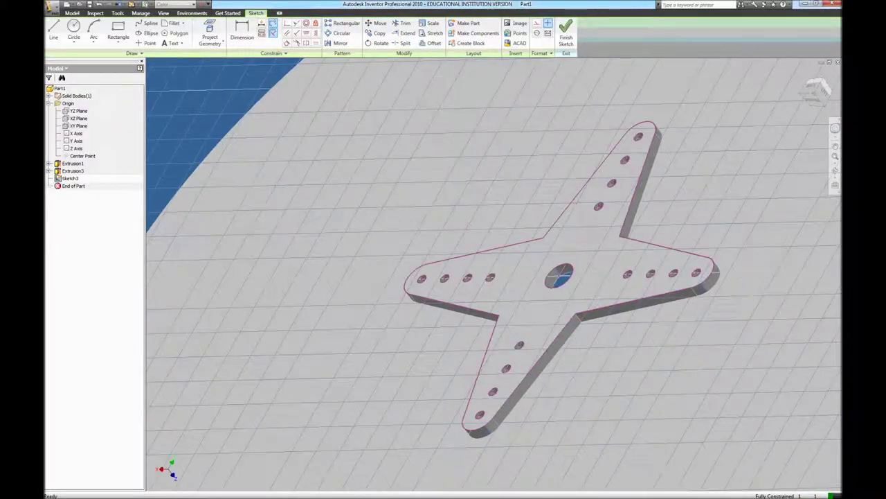
left_click(815, 89)
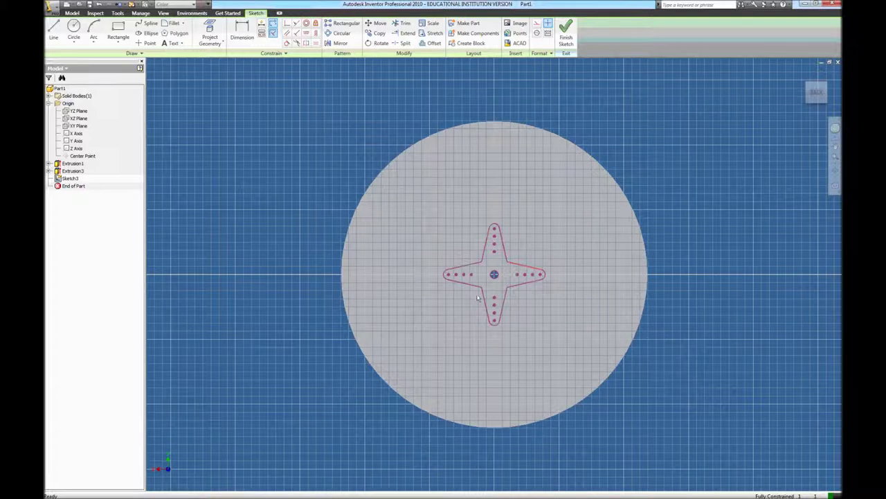
scroll(478, 298, "up", 3)
scroll(497, 244, "up", 3)
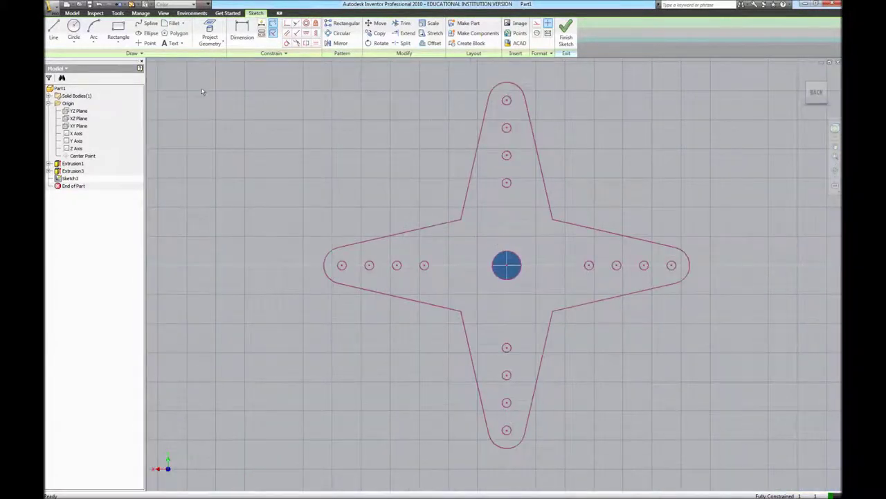
Draw two concentric circles around the centre hole, the inner about 0.69 cm in diameter and the outer about 0.11 cm beyond it
left_click(74, 29)
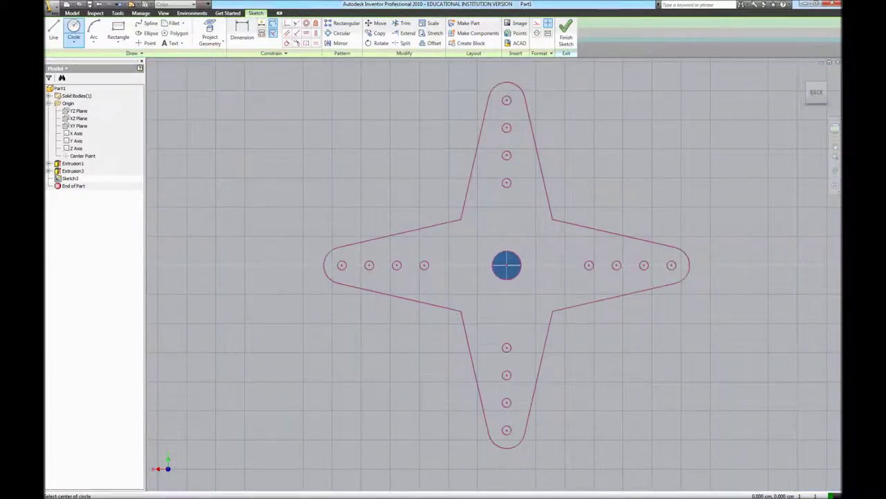
left_click(507, 265)
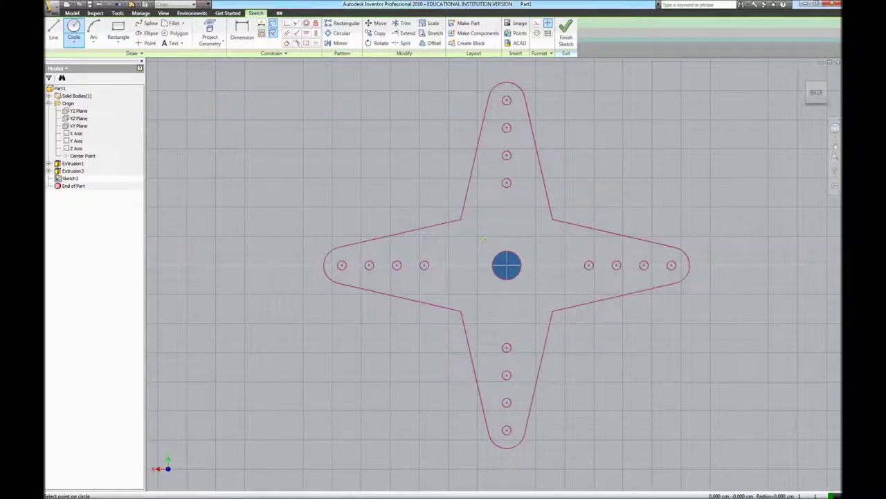
left_click(483, 247)
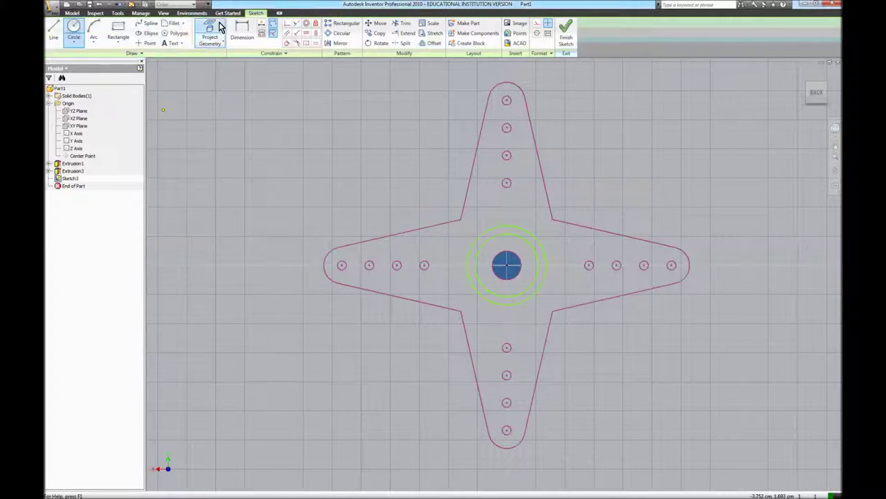
left_click(242, 33)
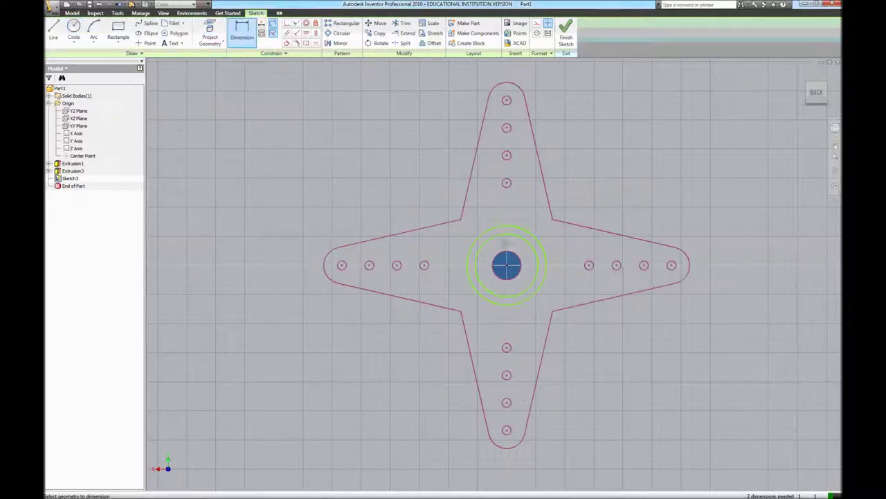
left_click(505, 238)
key("Escape")
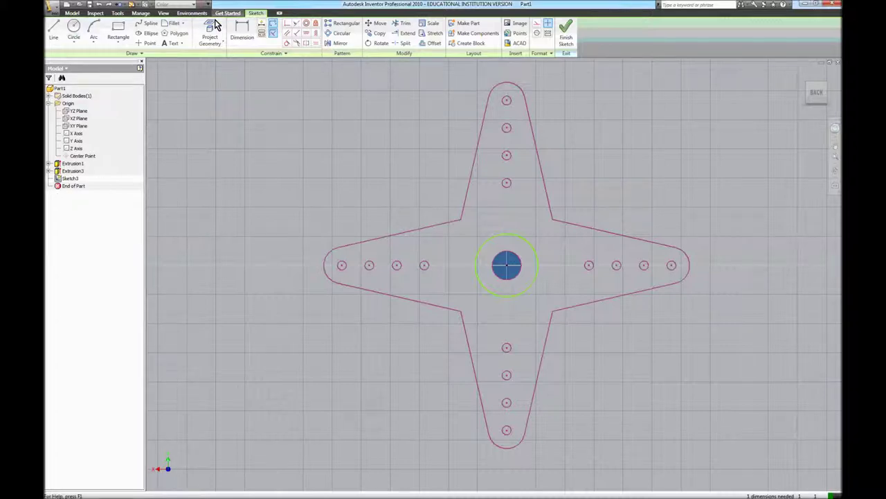
left_click(241, 32)
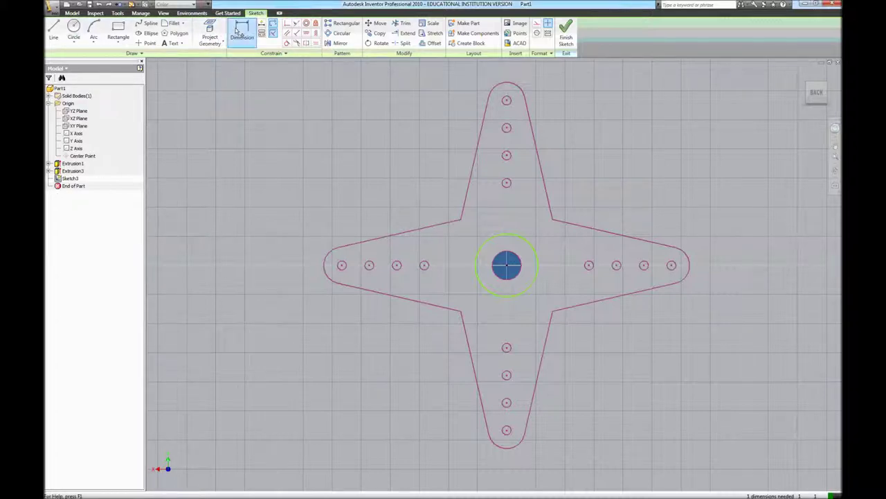
left_click(73, 31)
left_click(506, 264)
left_click(479, 233)
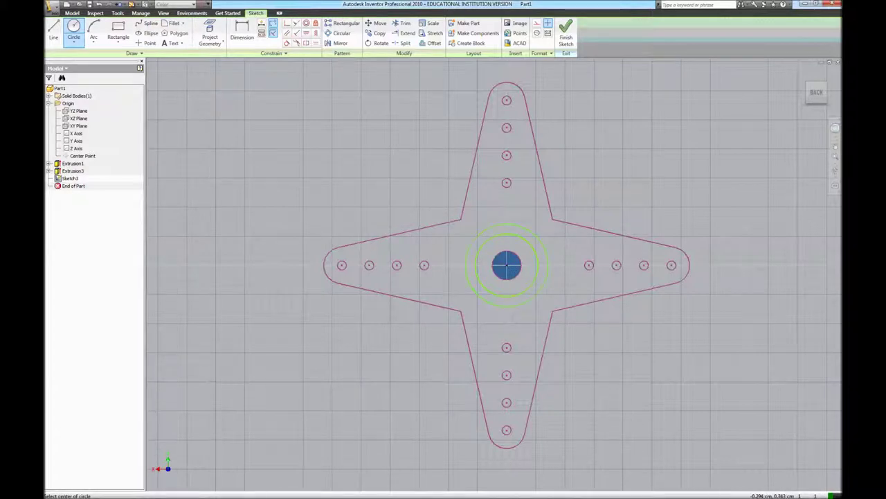
Dimension the gap between the two concentric circles and set it to 1 mm
left_click(243, 29)
left_click(508, 230)
left_click(509, 228)
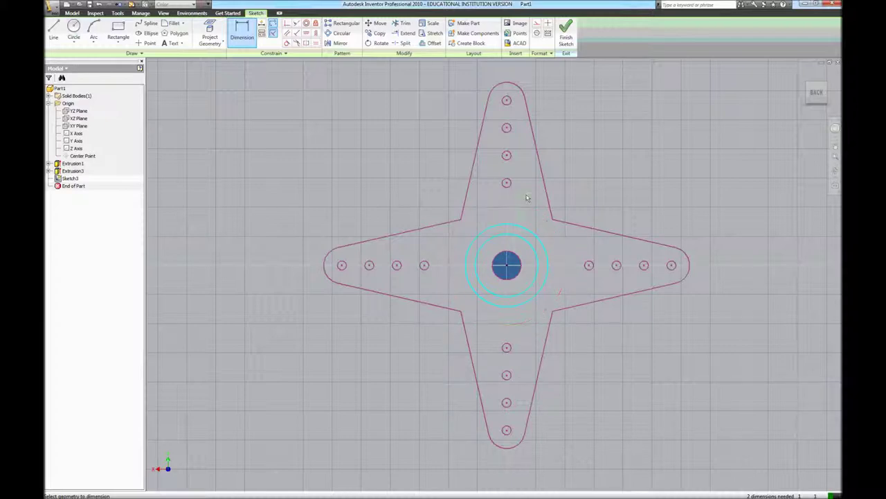
left_click(586, 176)
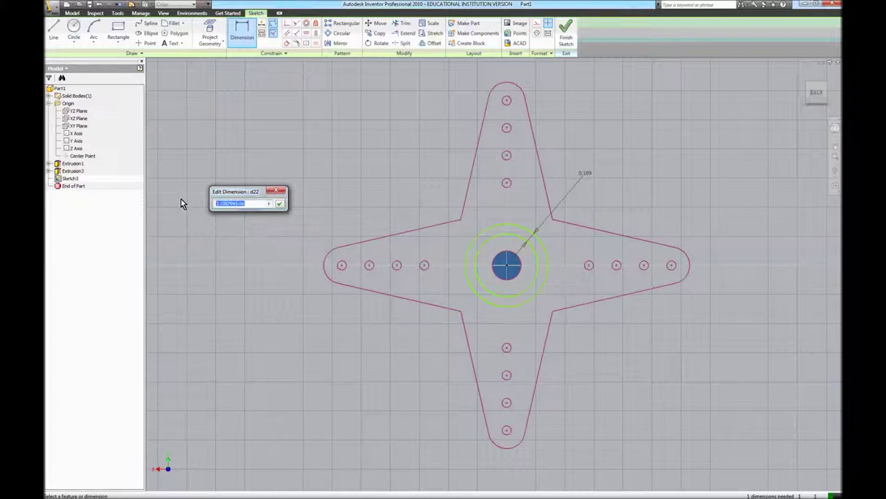
type("1mm")
key("Return")
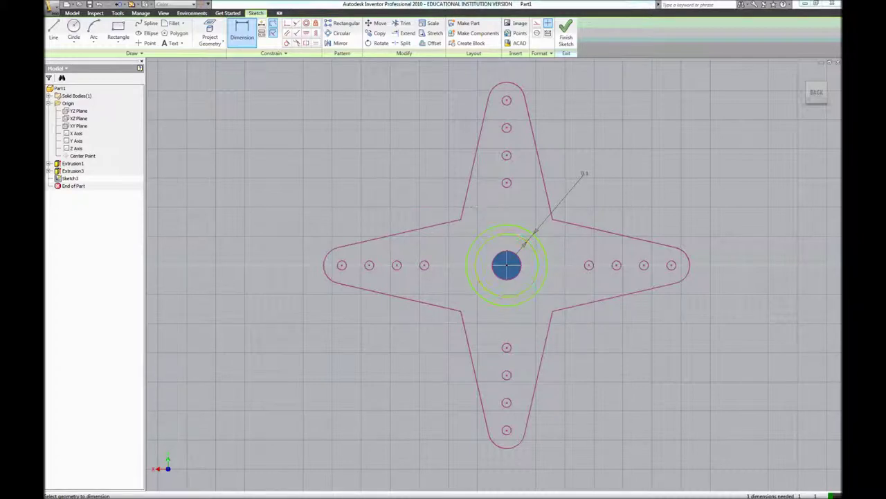
Dimension the inner circle's diameter, set it to 6 mm and finish the sketch
left_click(521, 240)
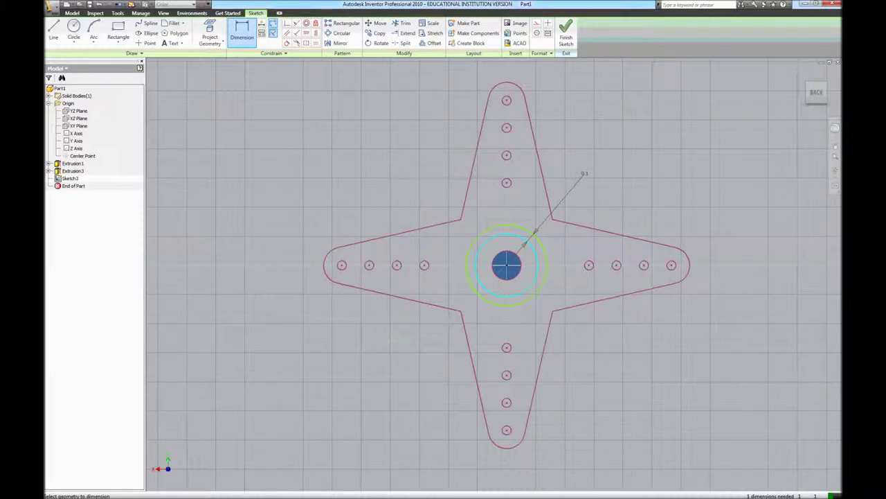
left_click(416, 352)
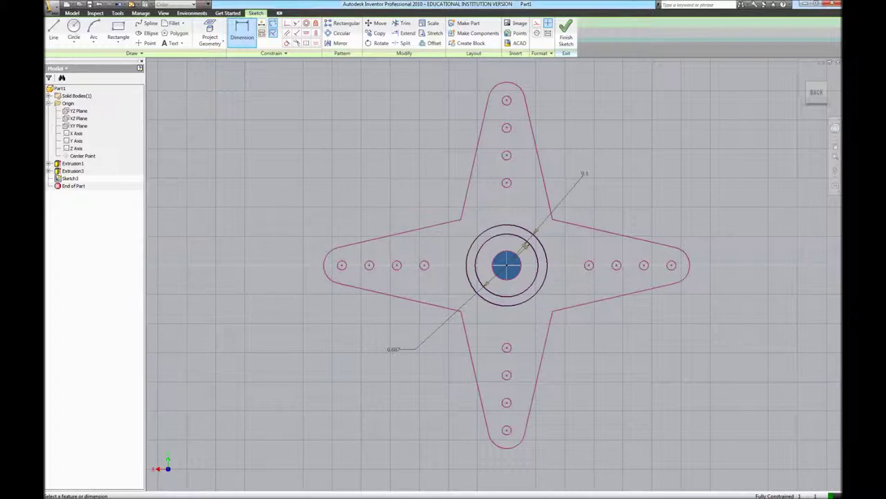
double_click(394, 349)
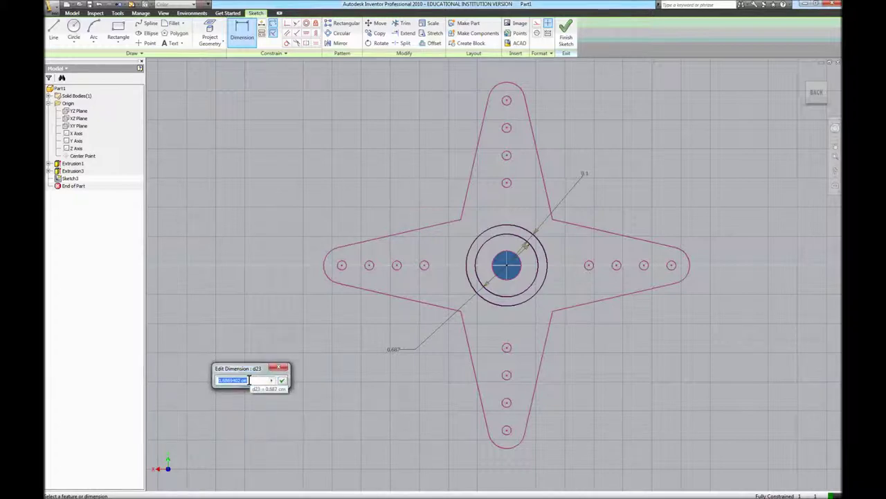
type("6mm")
key("Return")
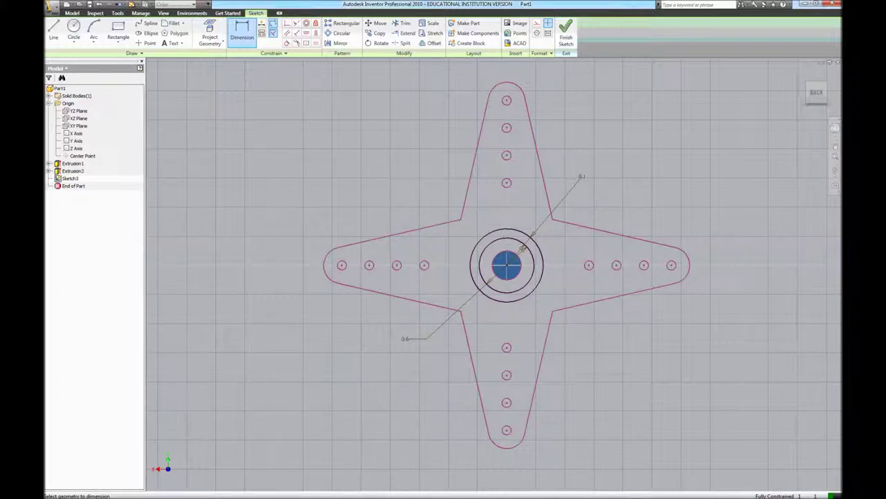
left_click(566, 31)
left_click(90, 31)
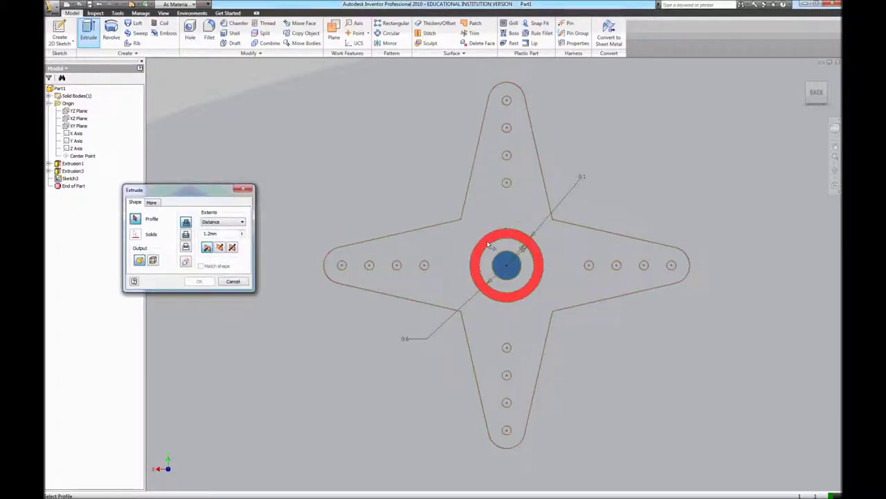
left_click(526, 261)
left_click(231, 281)
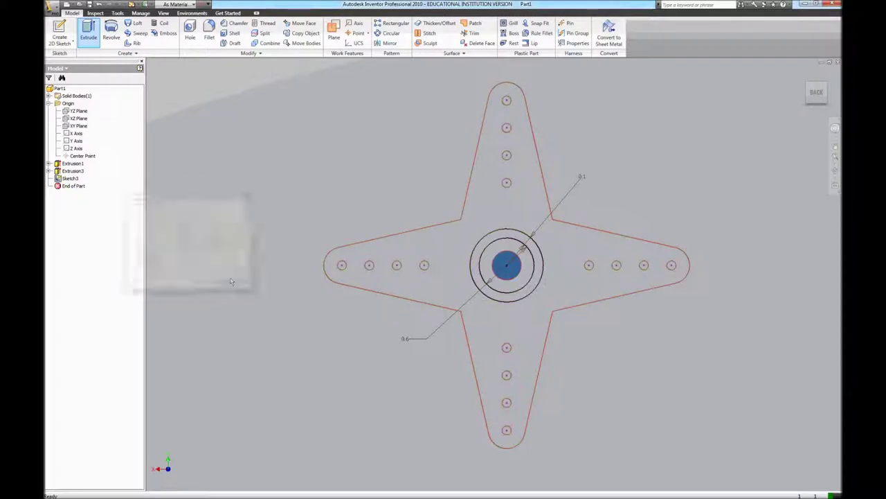
Extrude the ring between the two concentric circles 4 mm outward from the hub face, joined to the solid
left_click(89, 31)
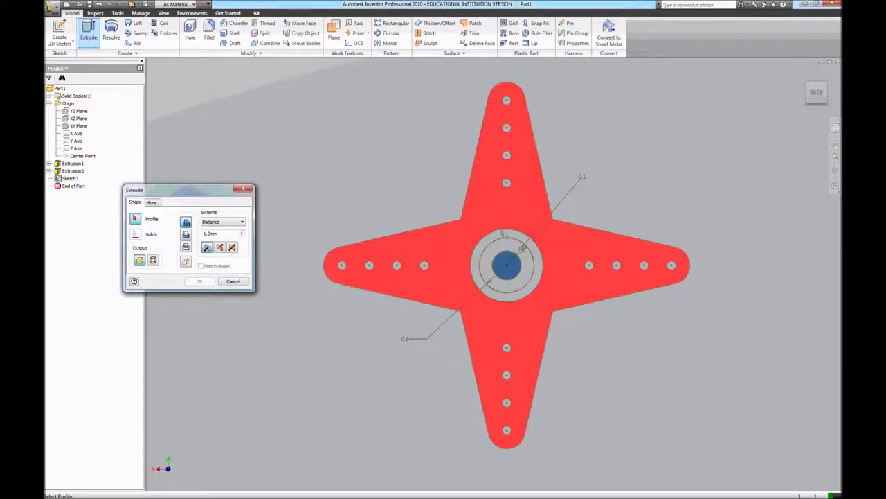
left_click(521, 239)
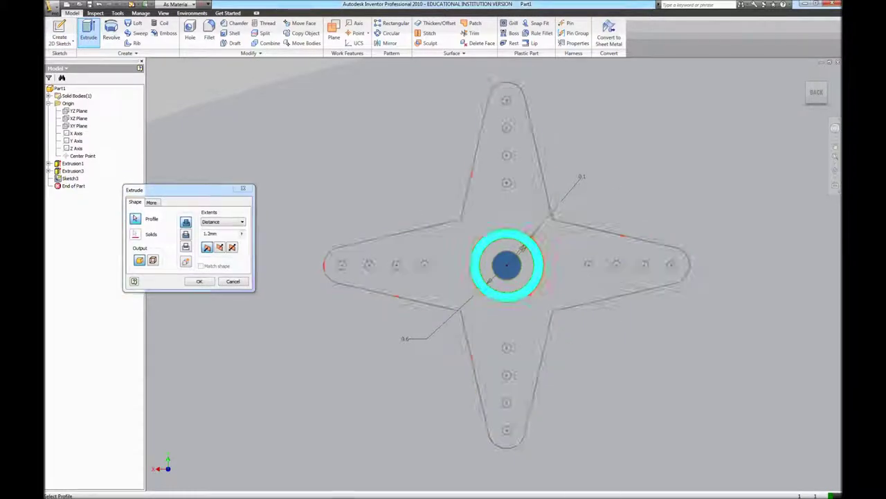
left_click(825, 103)
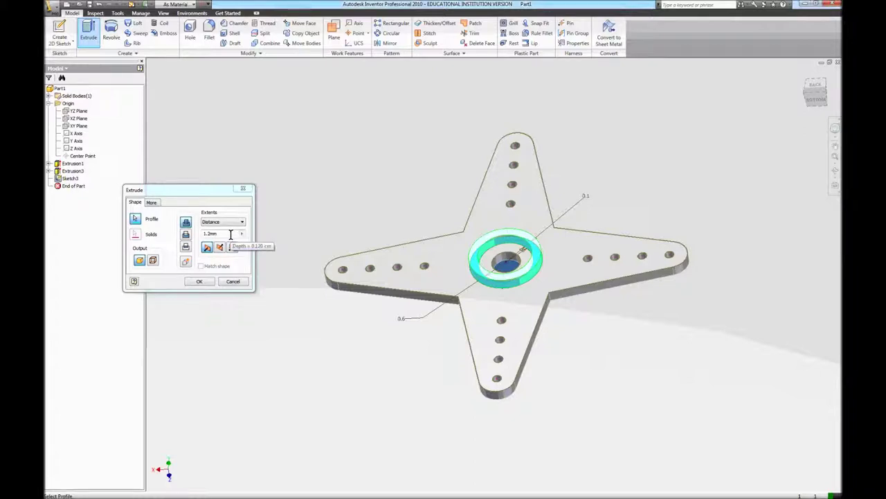
double_click(231, 234)
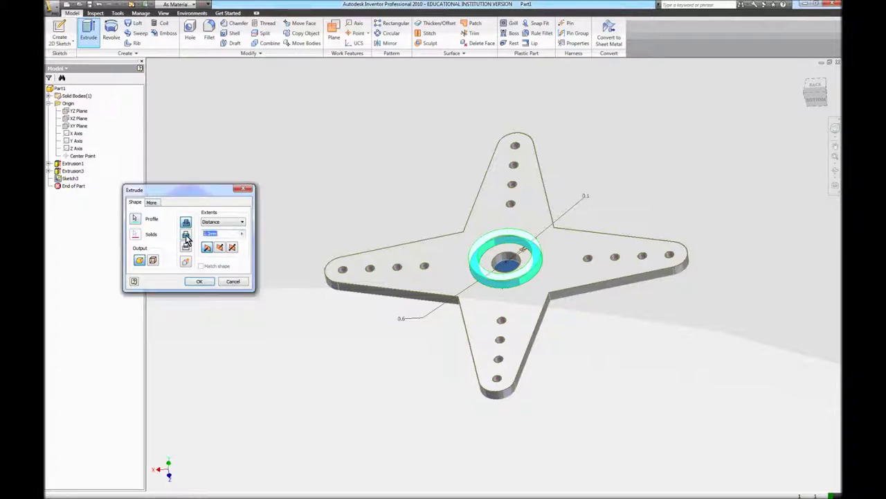
type("4mm")
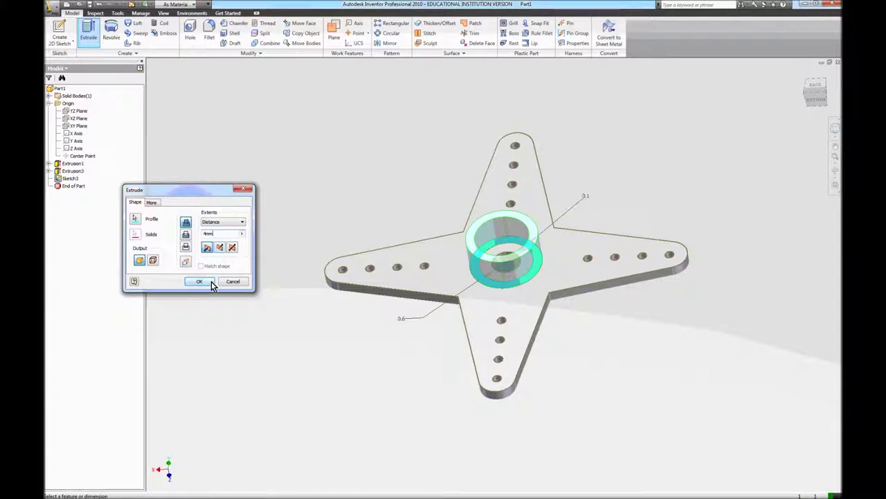
left_click(221, 249)
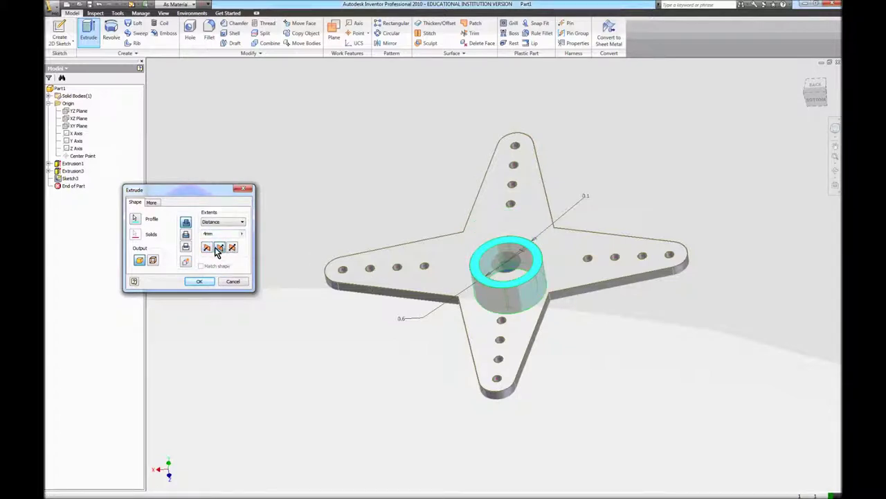
left_click(207, 248)
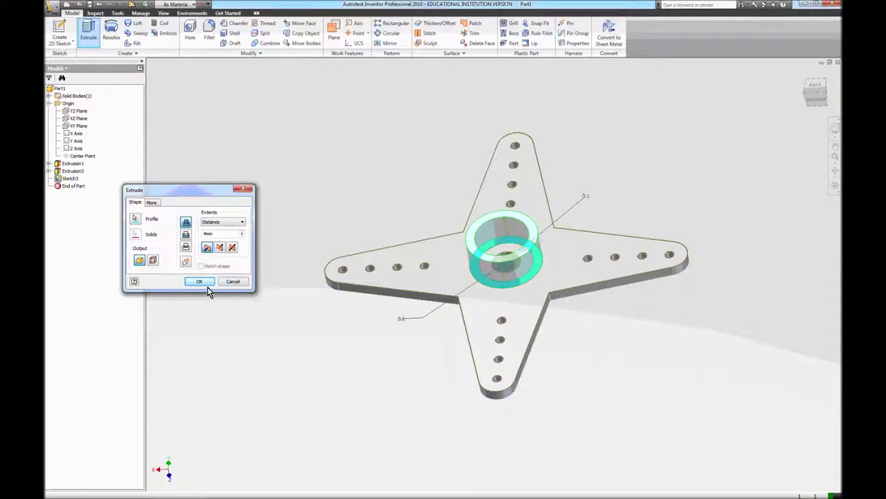
left_click(200, 282)
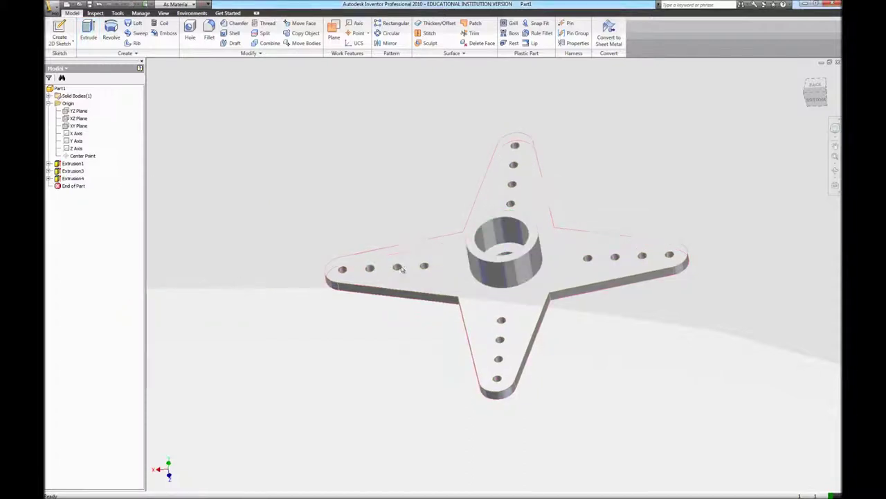
Examine the whole wheel disc from an angle, with the four-armed hub and raised centre ring
middle_click_drag(505, 256, 505, 256, "shift")
scroll(762, 135, "down", 5)
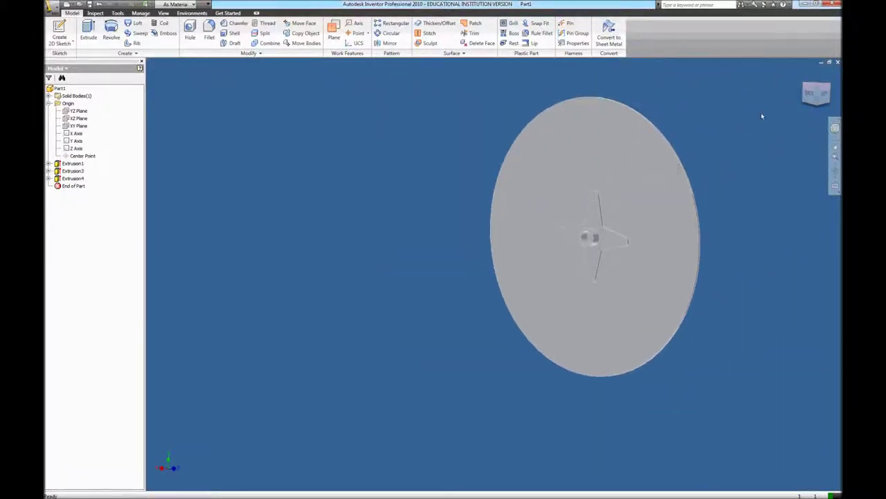
scroll(654, 204, "down", 5)
scroll(654, 202, "up", 5)
scroll(639, 210, "down", 6)
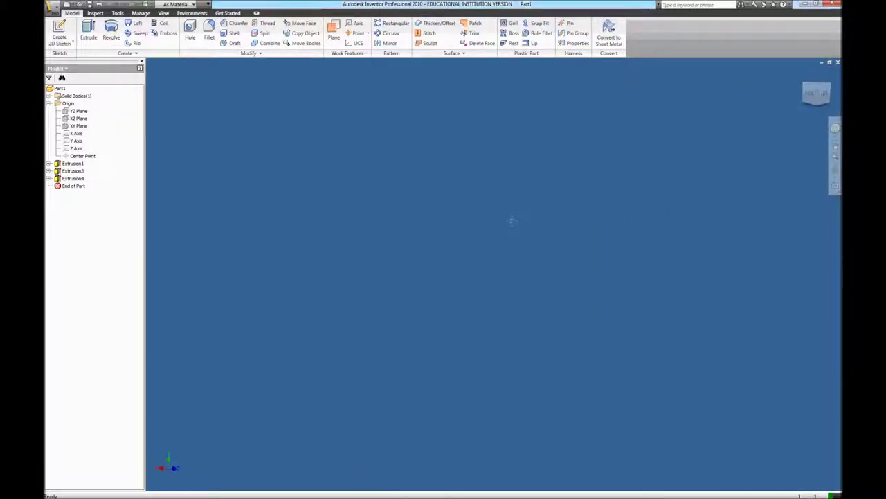
key("Home")
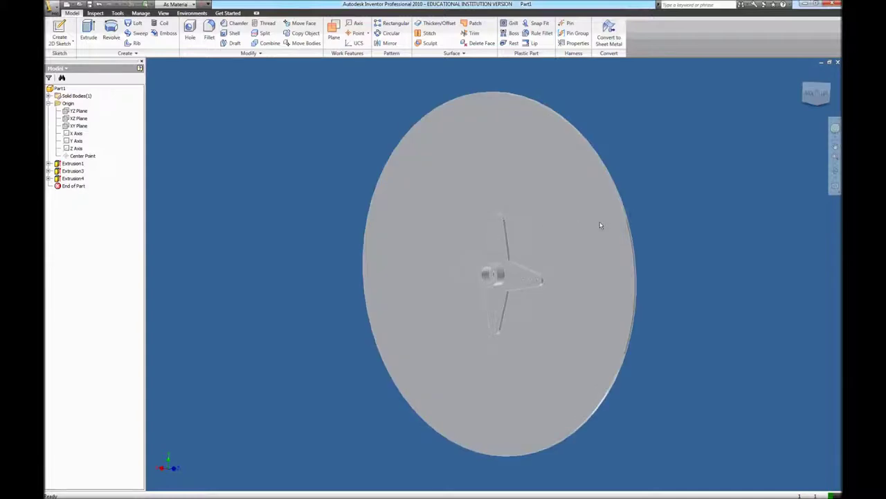
middle_click_drag(613, 227, 525, 215)
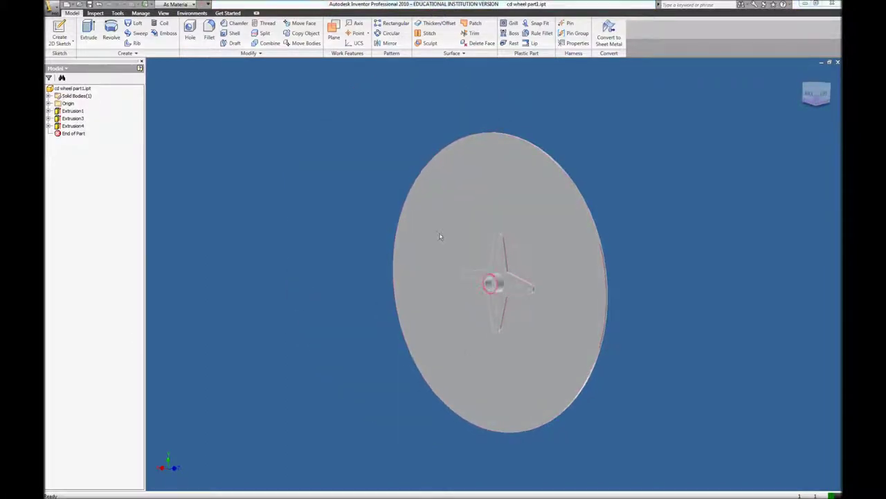
Try to save a copy of the part as cd wheel part1.ipt, replacing the existing file of that name
left_click(54, 7)
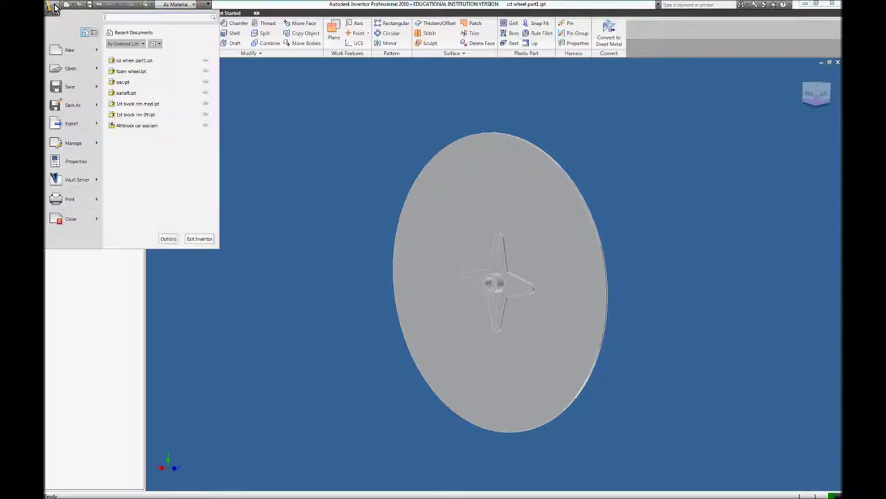
left_click(64, 86)
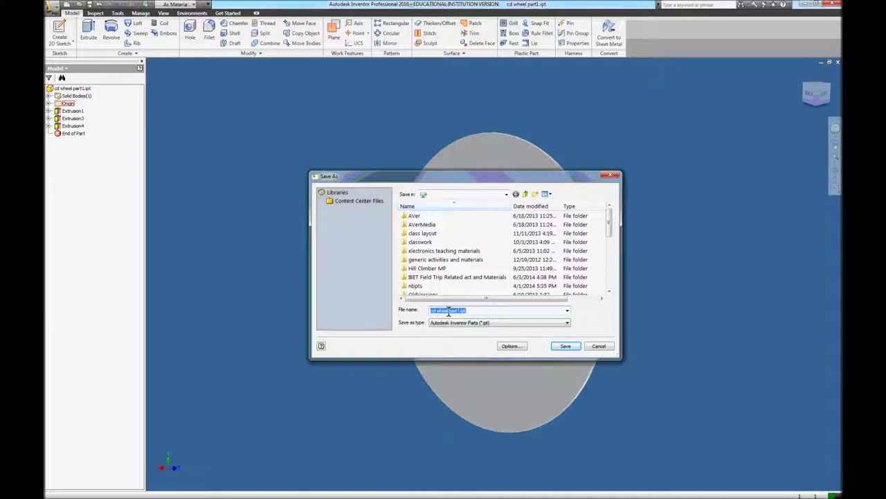
left_click(570, 348)
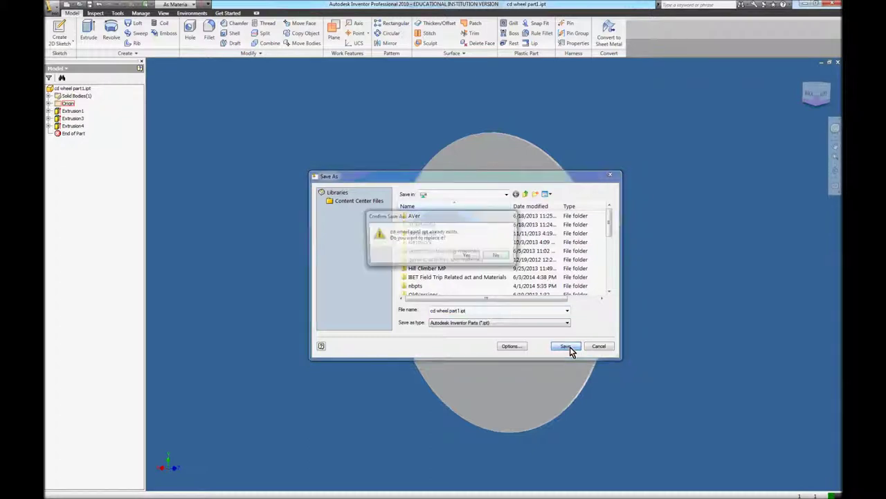
left_click(467, 256)
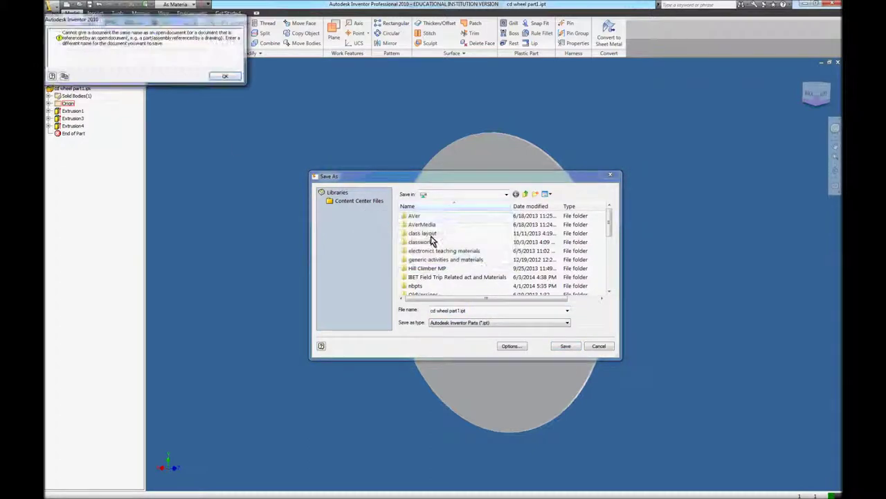
left_click(219, 76)
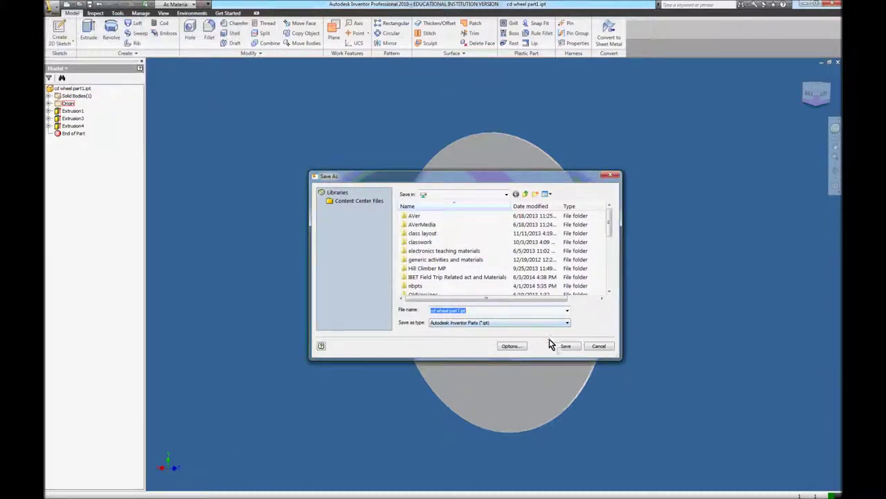
Dismiss the Save As dialog and save cd wheel part1.ipt under its existing name
left_click(593, 347)
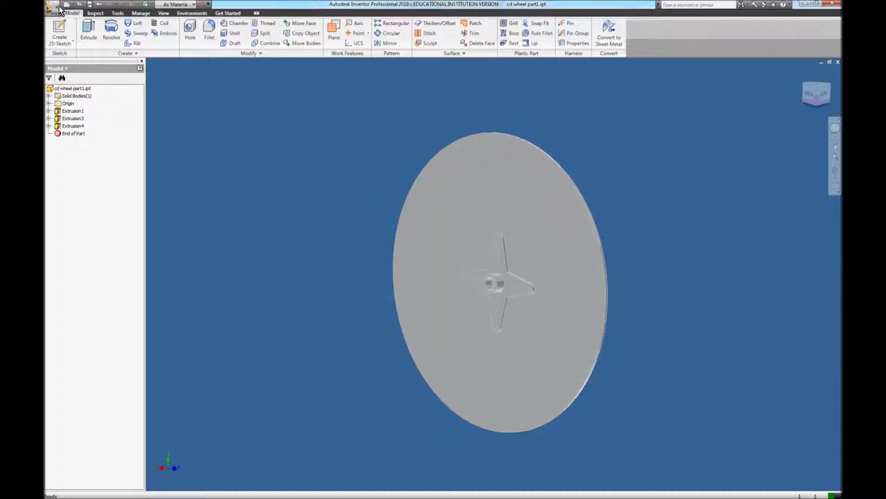
left_click(58, 10)
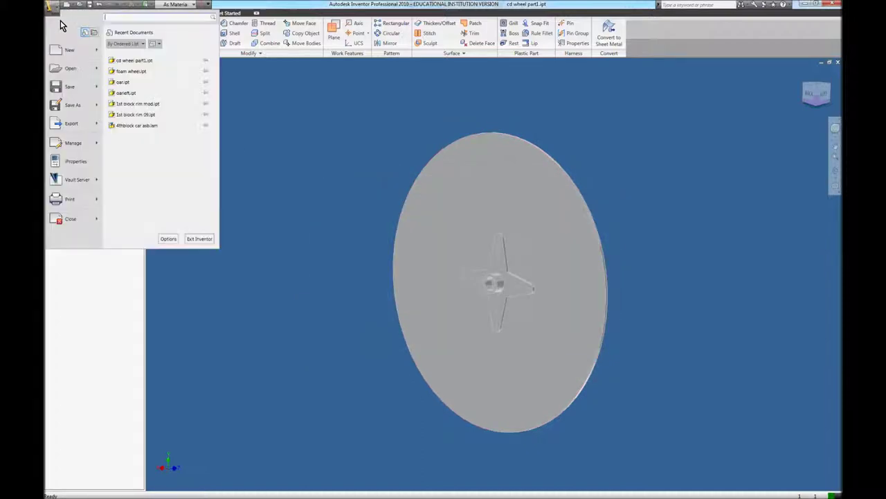
left_click(89, 92)
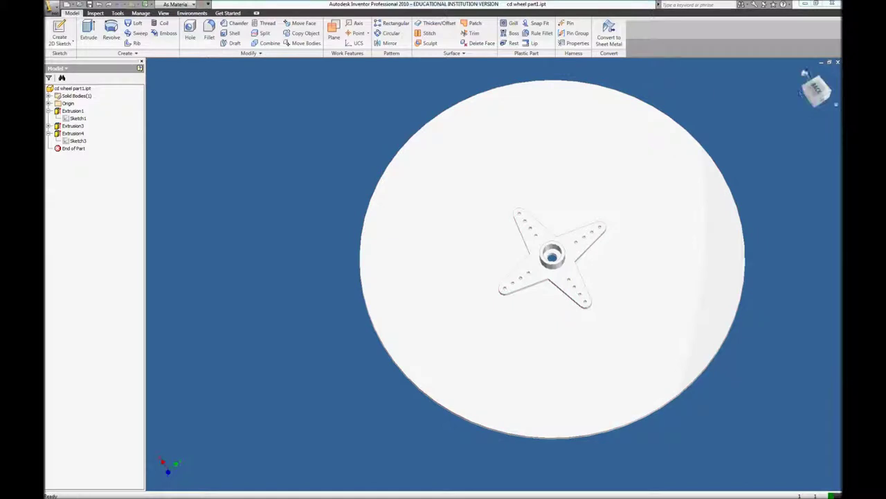
Set the colour of the whole CD wheel part to White
left_click(798, 80)
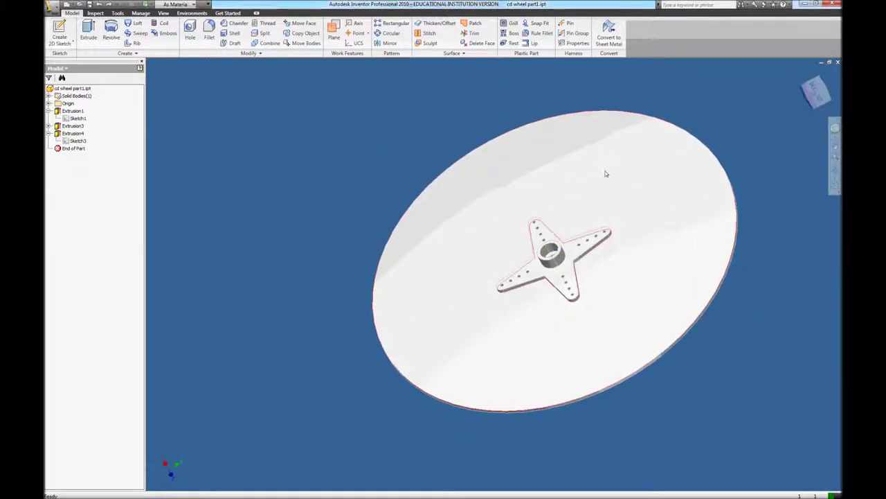
left_click(561, 182)
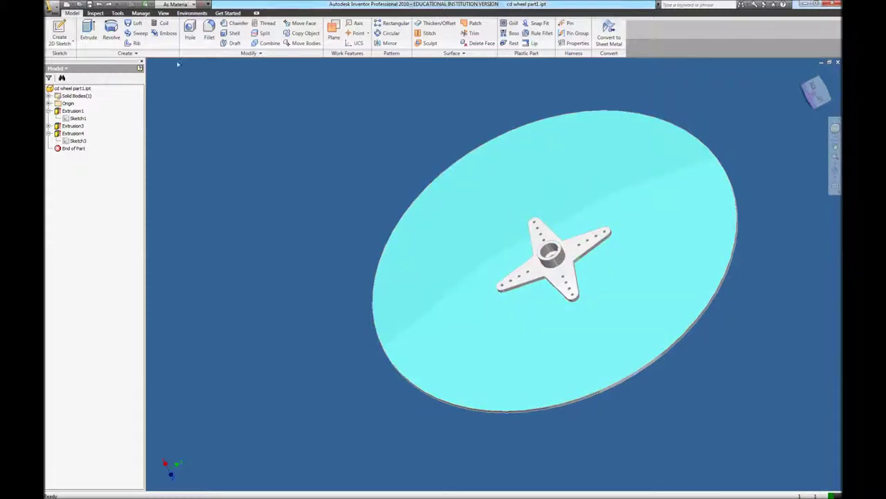
left_click(194, 6)
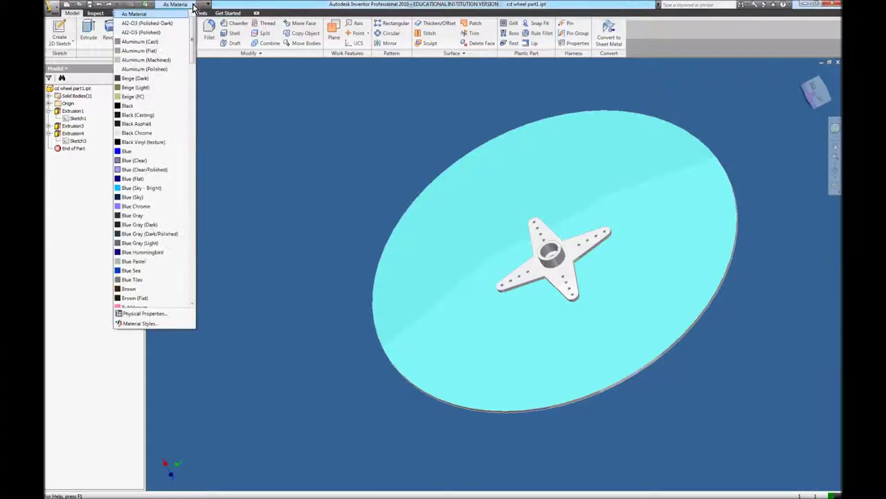
scroll(139, 298, "down", 3)
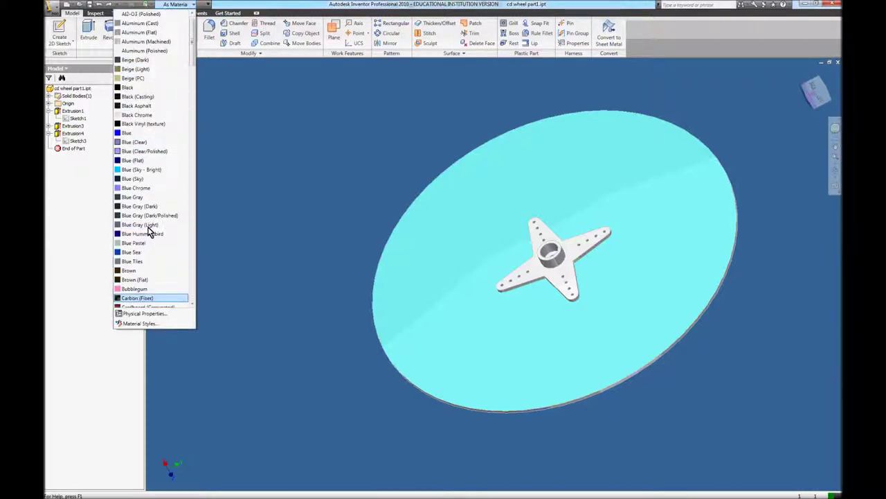
left_click_drag(192, 62, 192, 84)
left_click_drag(193, 108, 195, 271)
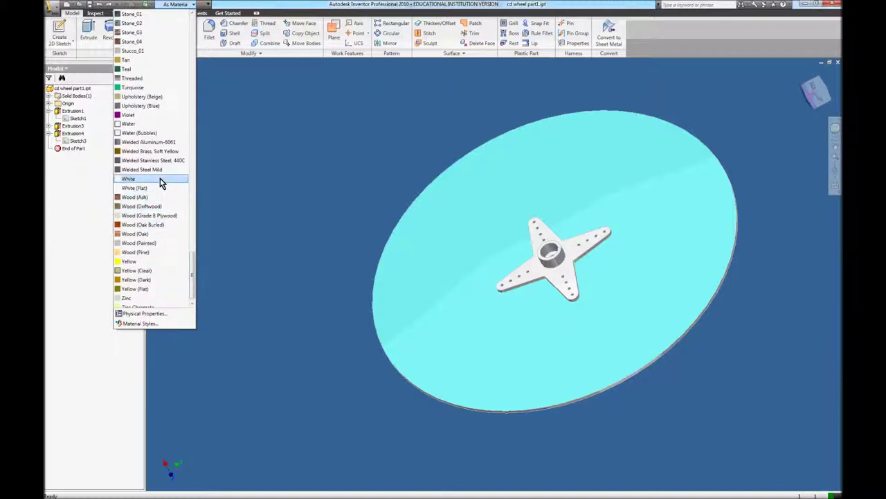
left_click(164, 180)
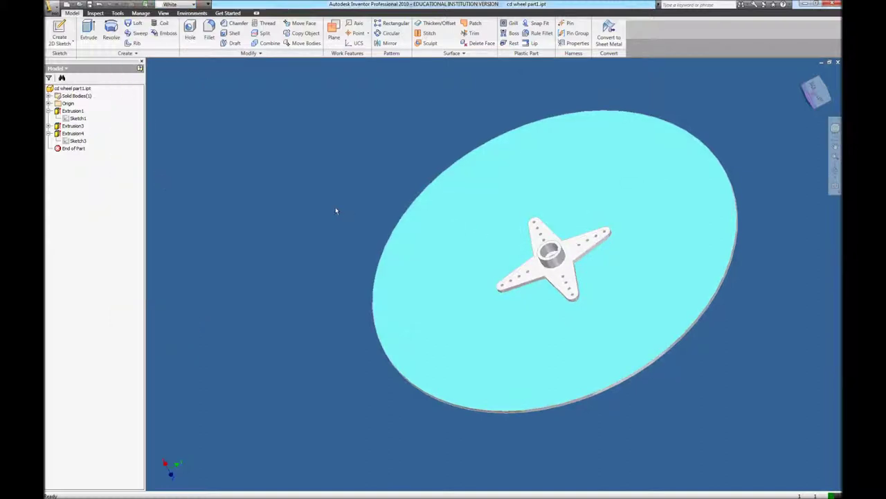
Set the face colour style of the disc's flat face opposite the four-arm horn to Green
left_click(835, 158)
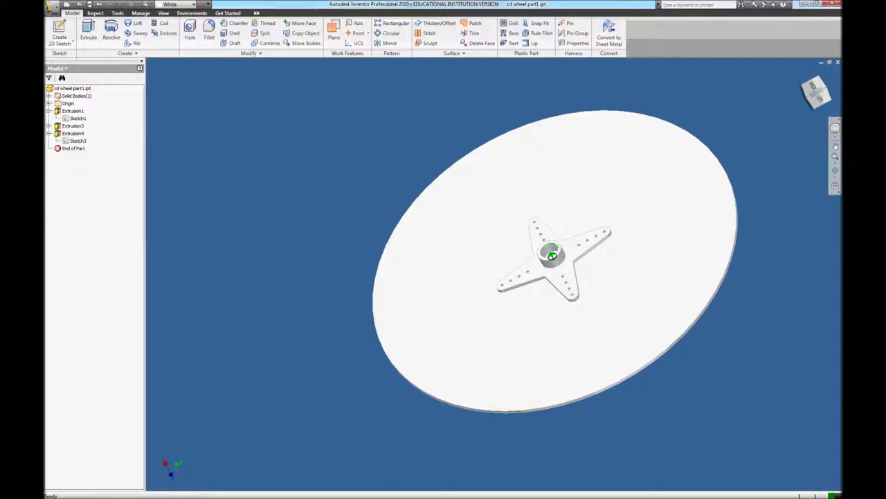
left_click_drag(624, 208, 735, 181)
key("Escape")
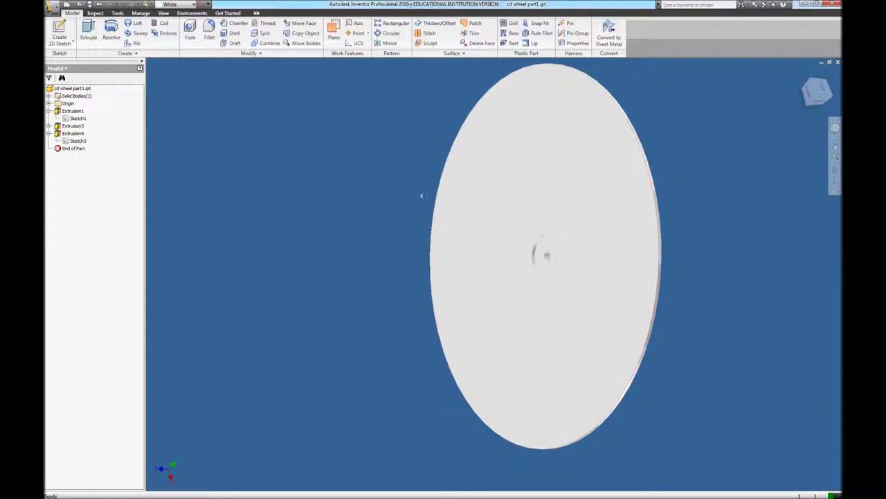
left_click(521, 178)
right_click(519, 175)
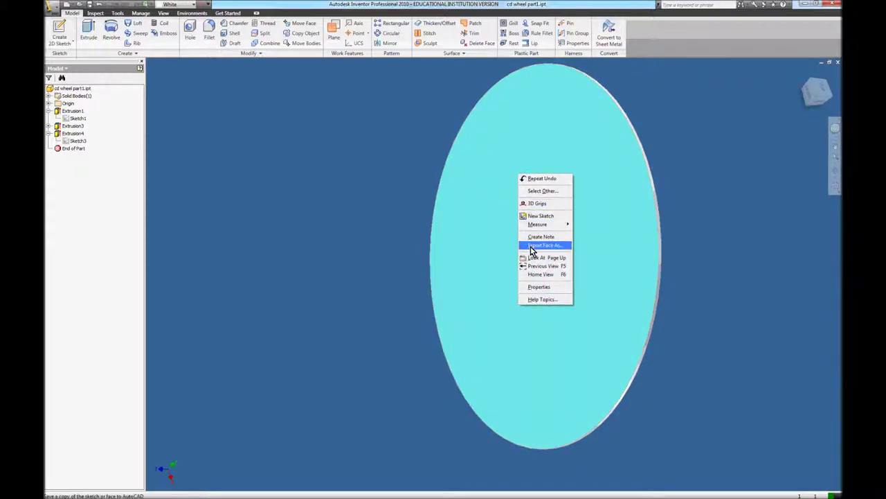
left_click(563, 290)
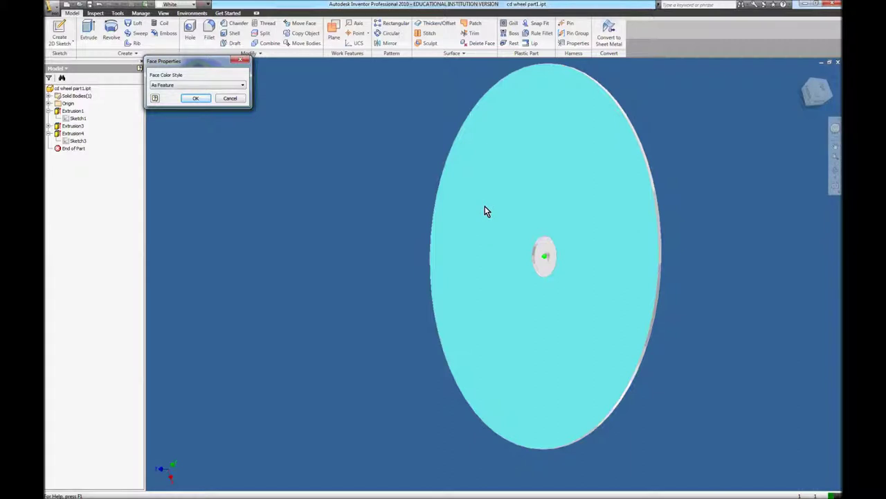
left_click(242, 85)
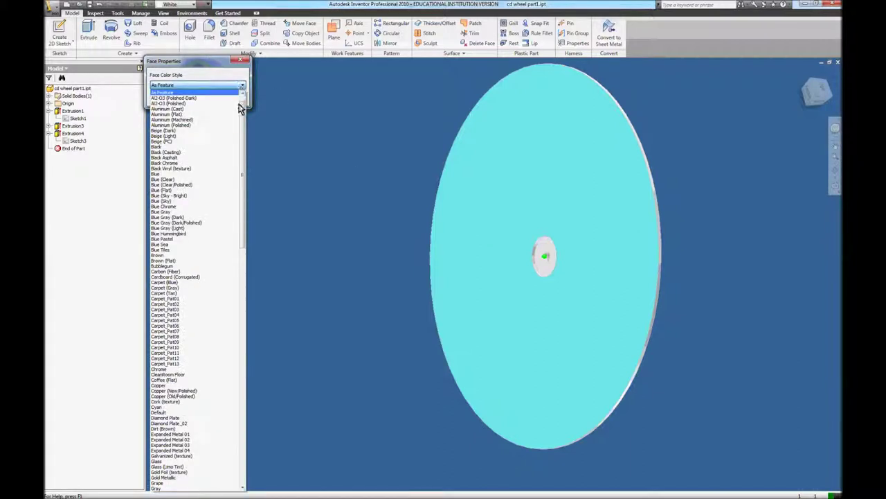
left_click_drag(243, 118, 244, 206)
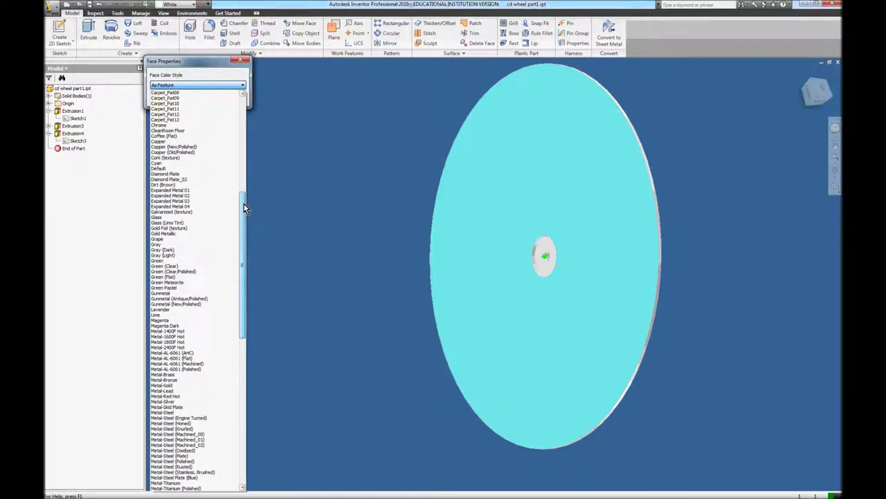
left_click(185, 262)
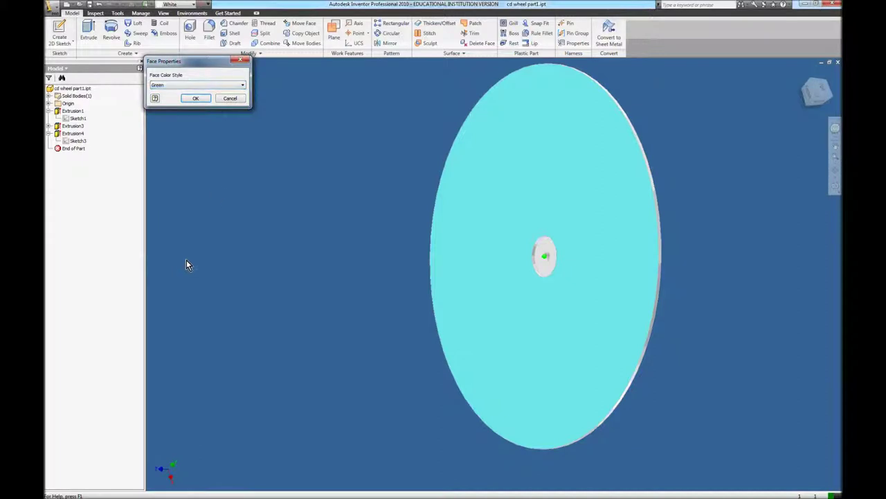
left_click(207, 98)
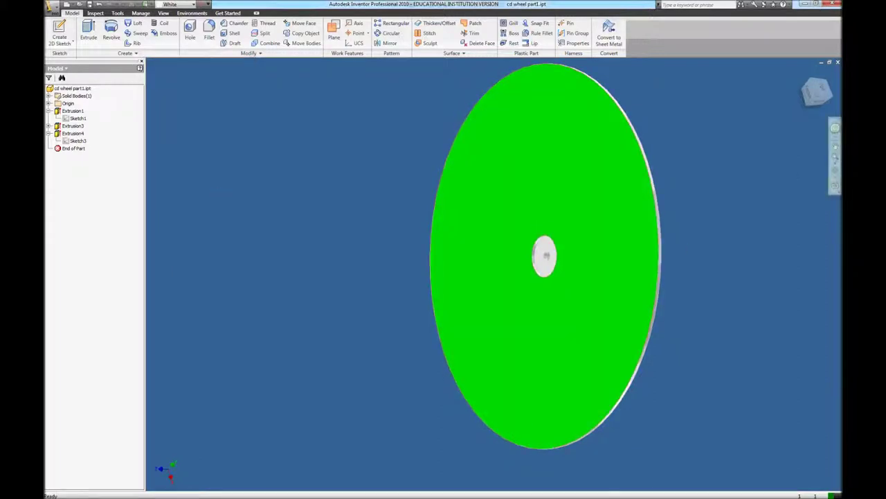
Set the feature colour style of Extrusion3, the four-arm servo horn, to Black
left_click(818, 87)
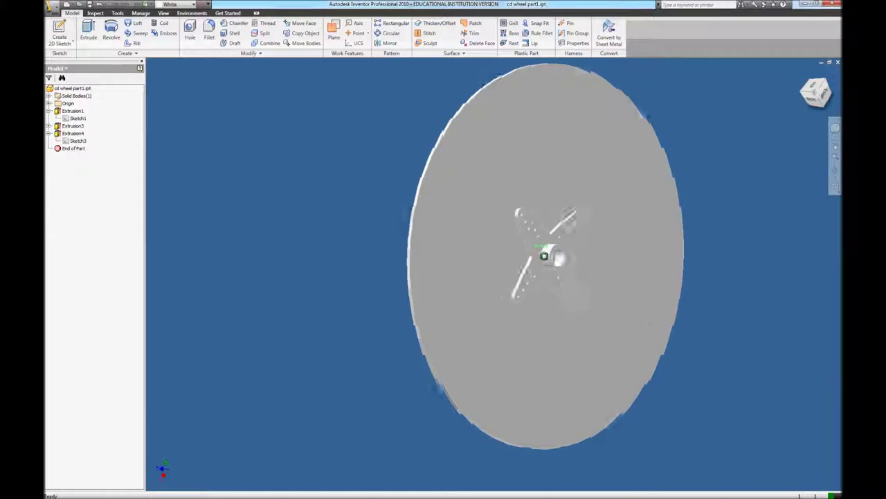
middle_click_drag(568, 142, 624, 142, "shift")
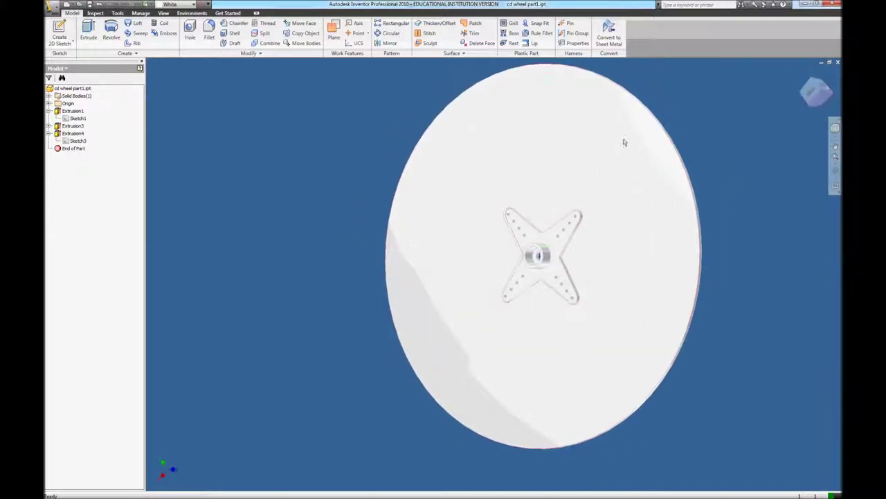
left_click(72, 126)
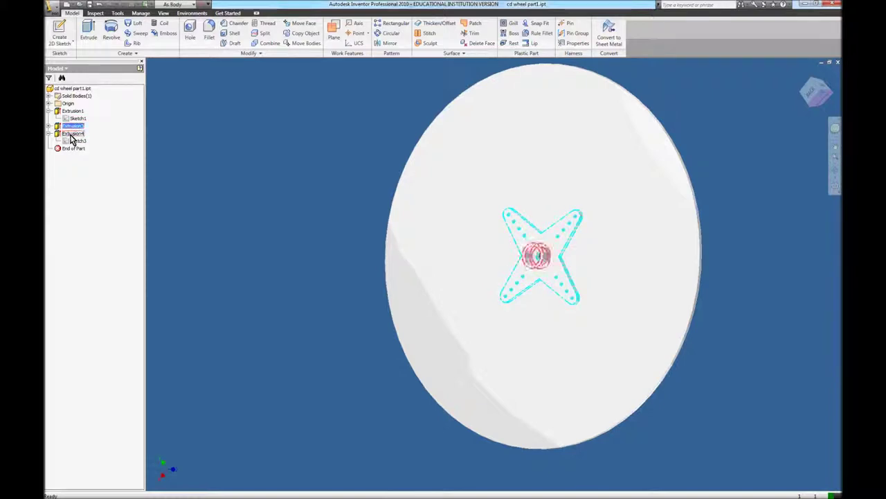
right_click(75, 130)
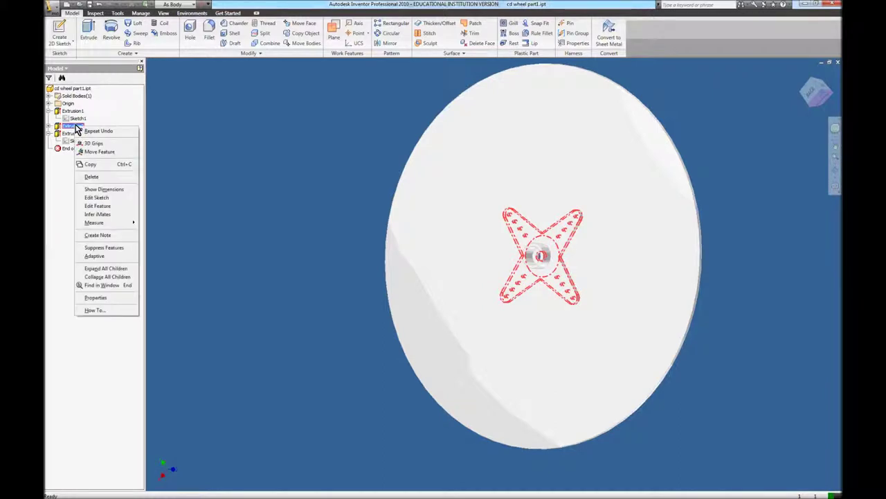
left_click(95, 298)
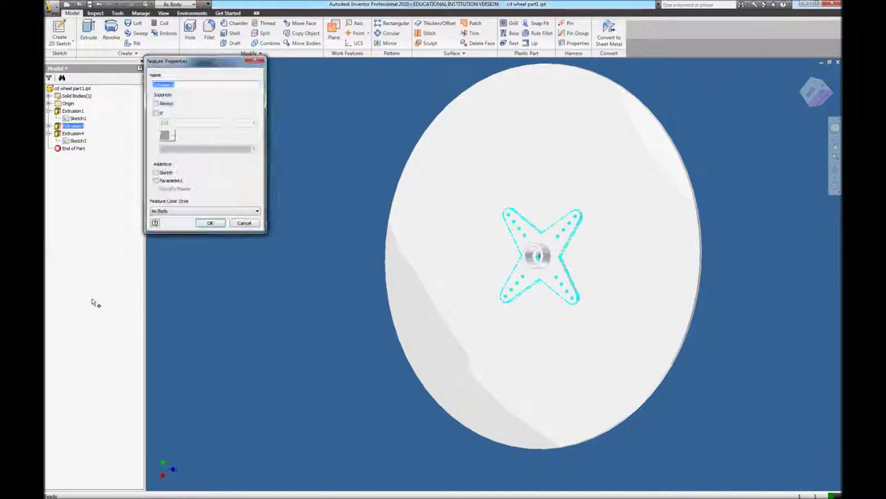
left_click(257, 214)
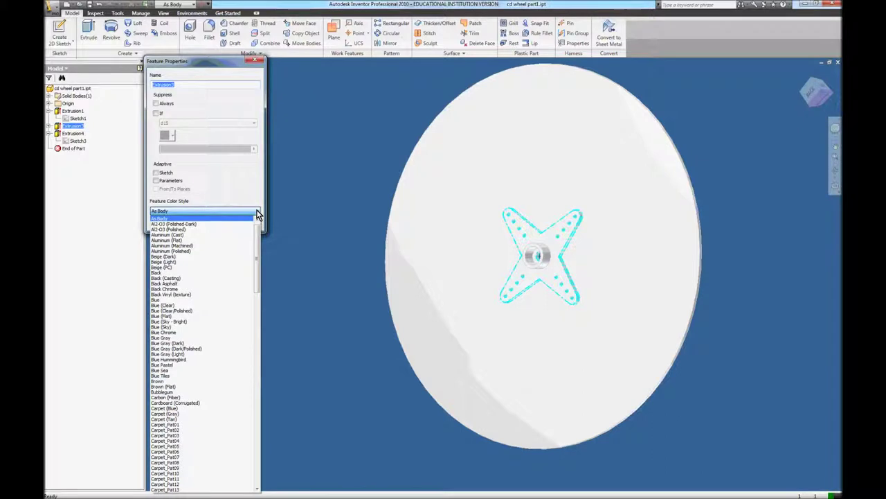
left_click_drag(257, 238, 257, 241)
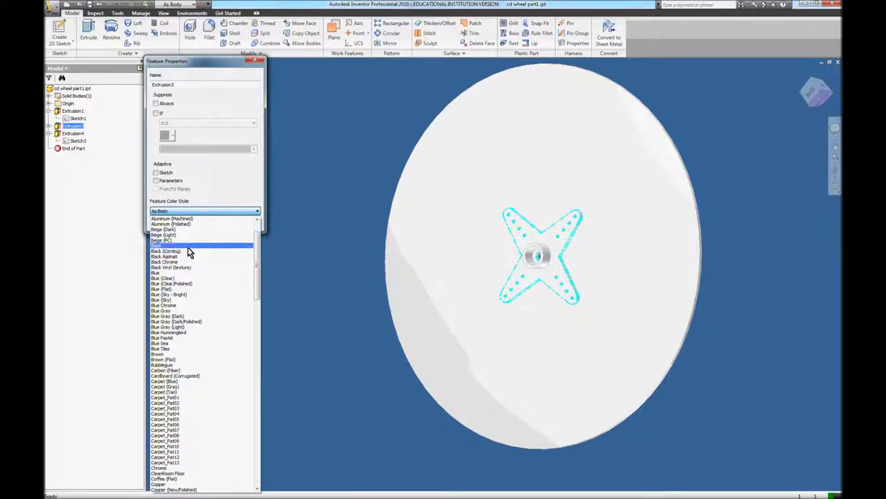
left_click(187, 246)
left_click(210, 222)
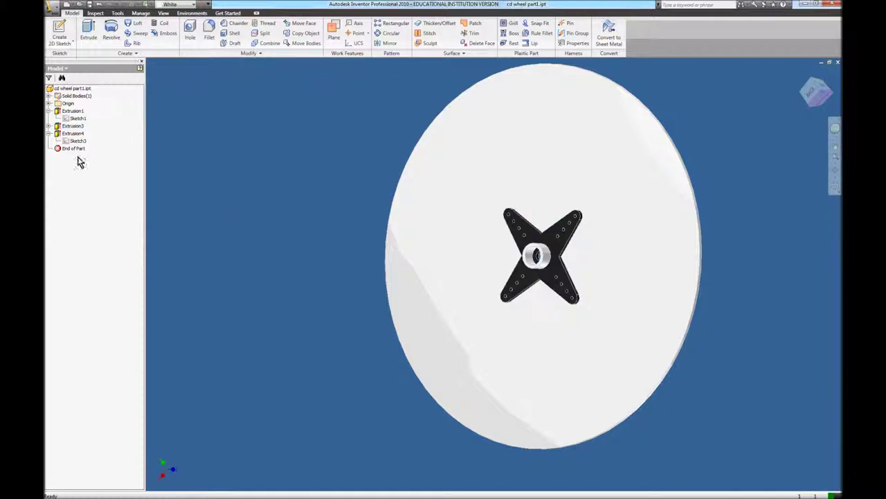
Set the feature colour style of Extrusion4, the hub ring at the horn's centre, to Black
left_click(74, 134)
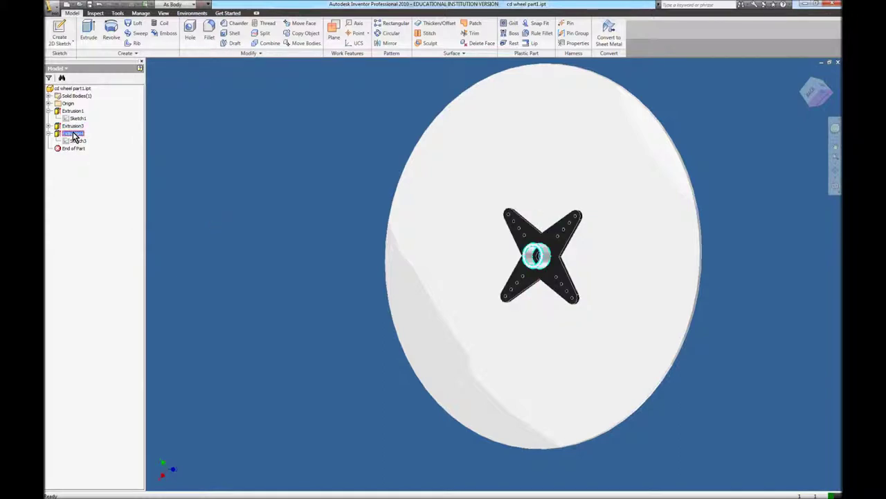
right_click(74, 137)
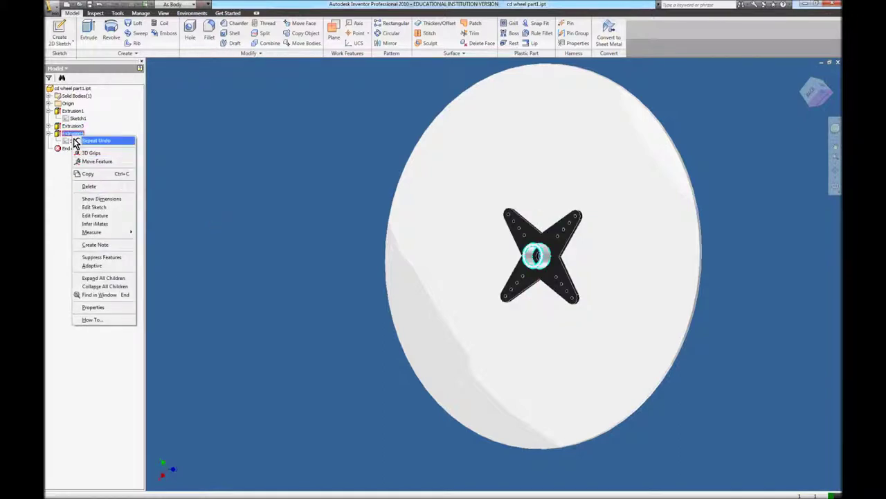
left_click(104, 307)
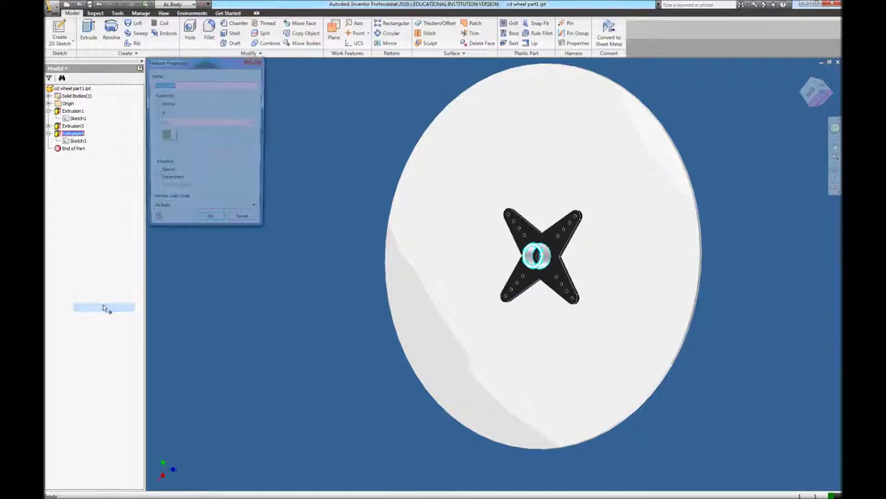
left_click(181, 210)
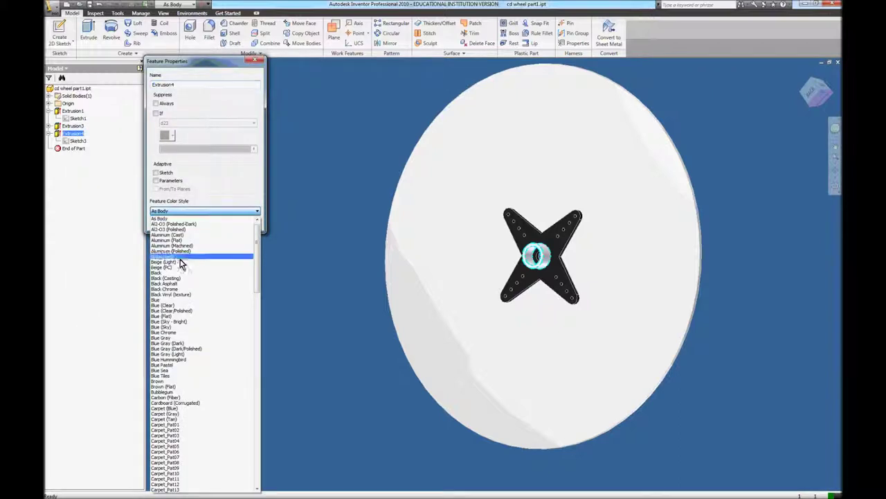
left_click(179, 275)
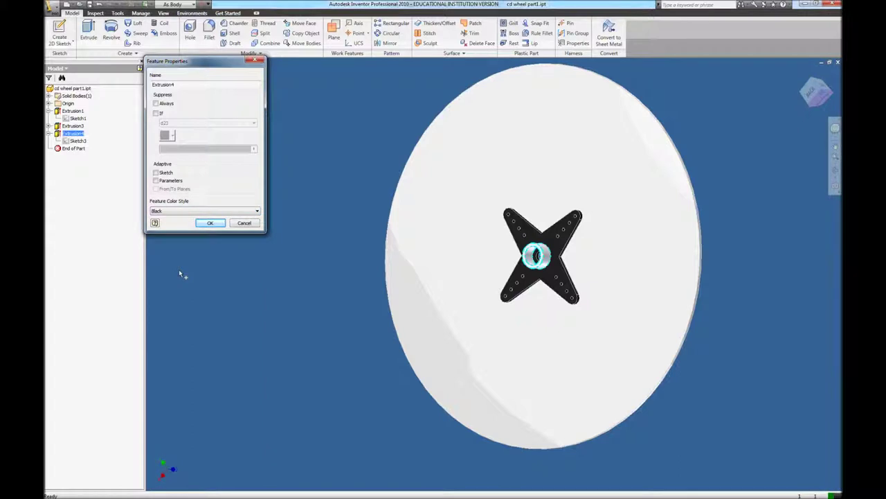
left_click(218, 224)
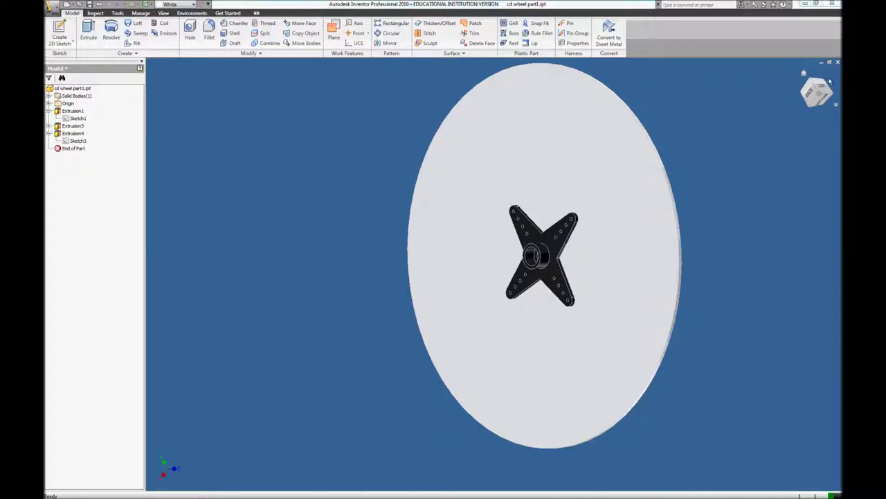
Edit the disc's base sketch, reducing the outer circle's diameter dimension to about half, and finish the sketch
mouse_move(824, 90)
left_mouse_down()
mouse_move(809, 93)
mouse_move(823, 92)
left_mouse_up()
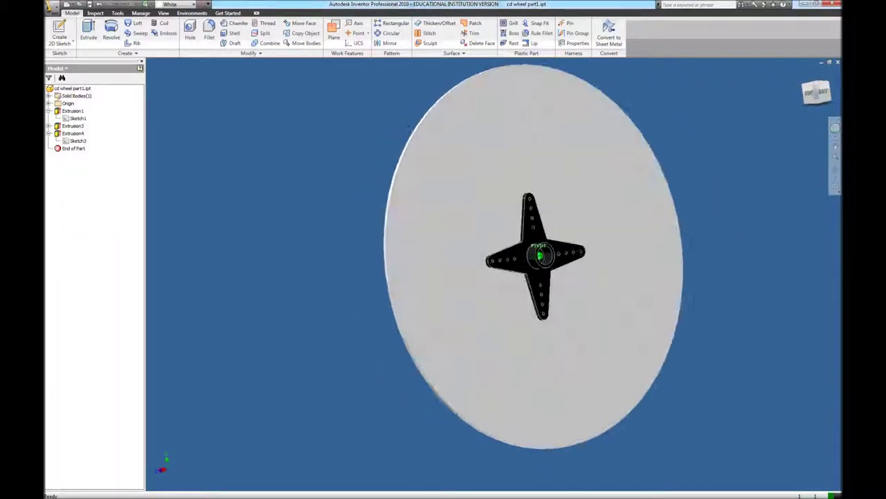
right_click(75, 119)
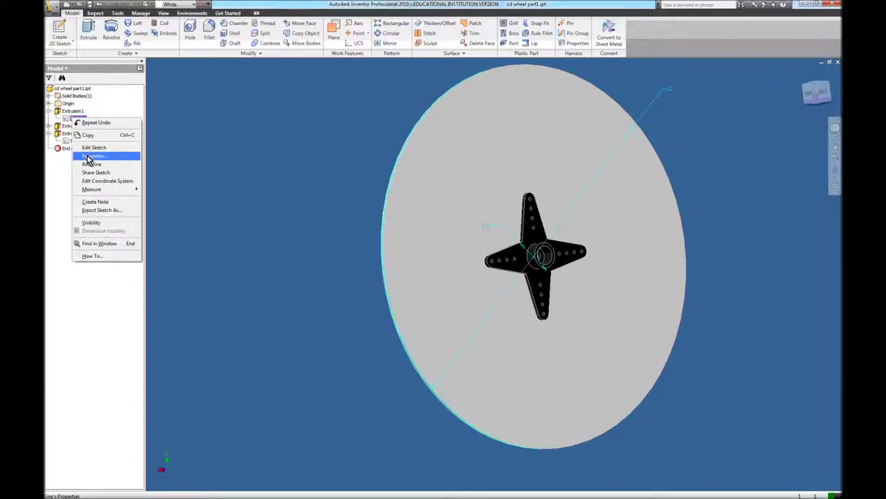
left_click(92, 147)
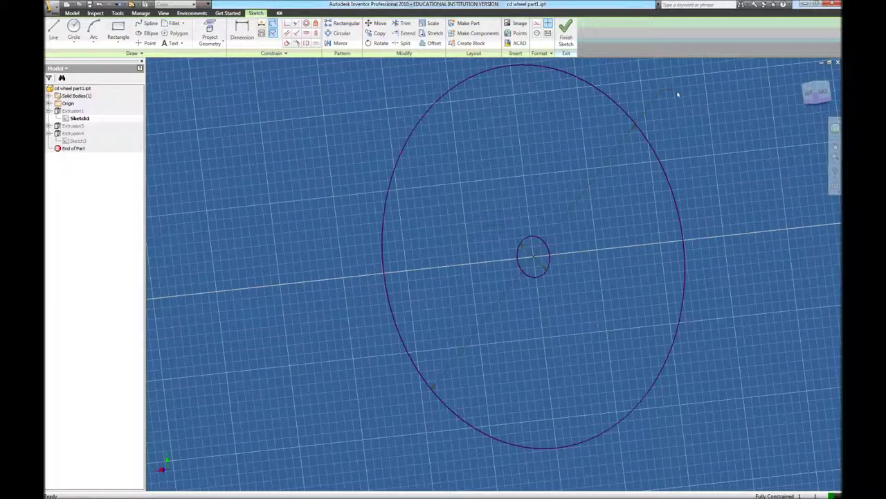
left_click(670, 89)
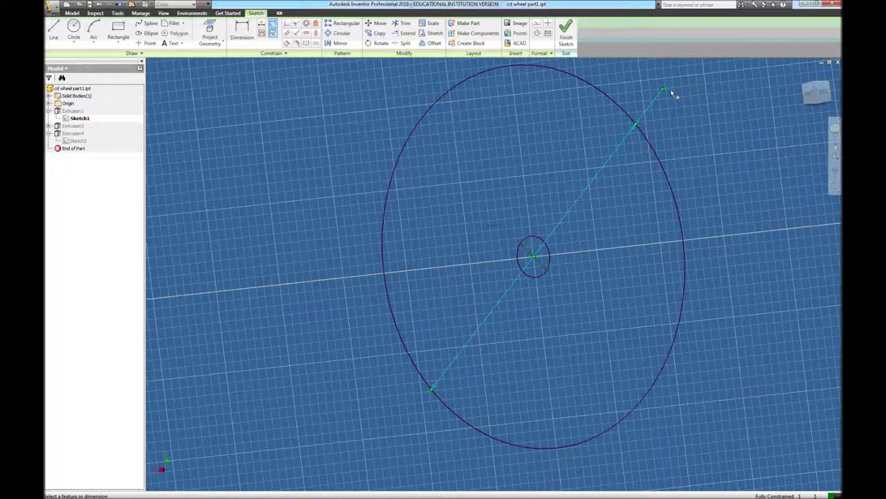
key("ctrl+z")
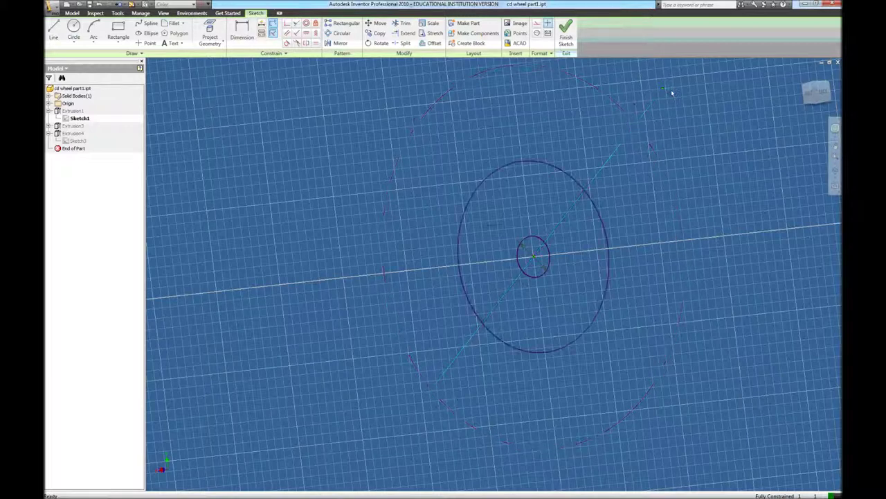
left_click(566, 31)
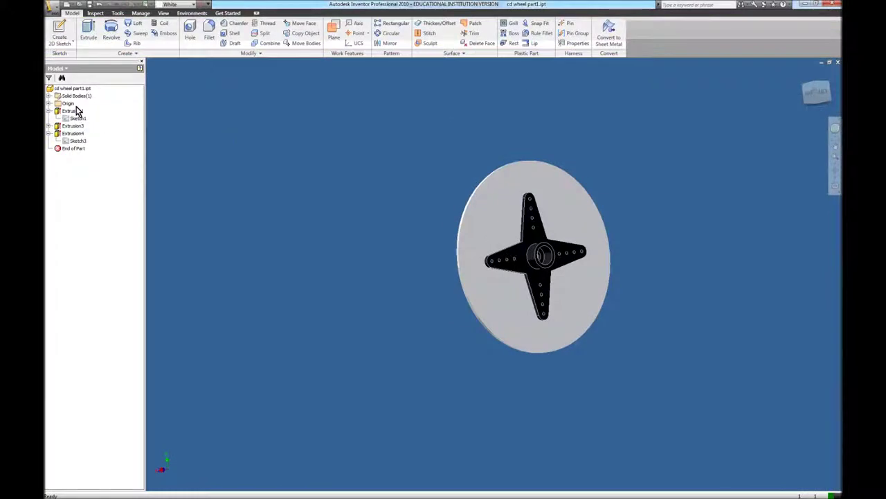
Set the extrusion distance of Extrusion1, the disc body, to 3/4"
right_click(75, 112)
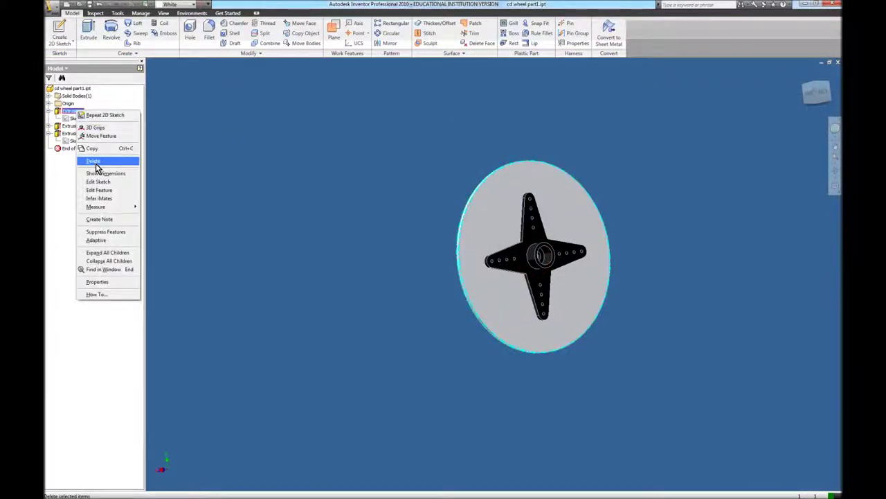
left_click(102, 190)
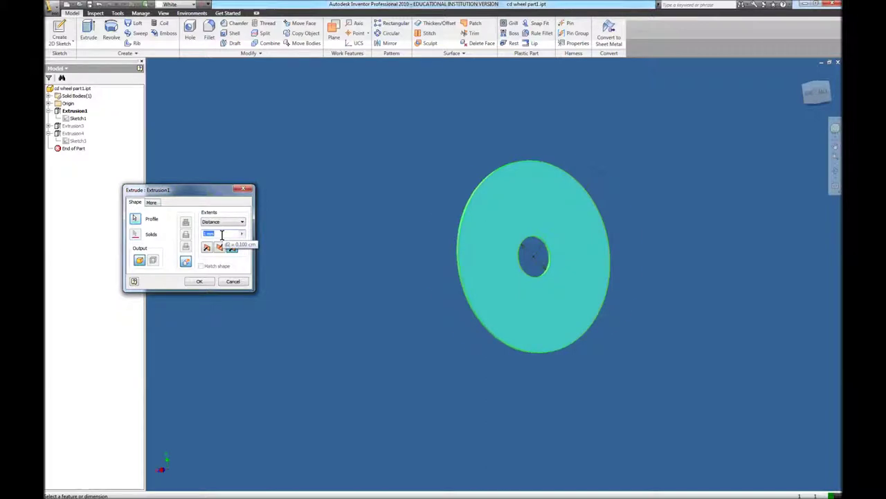
type("3/4")
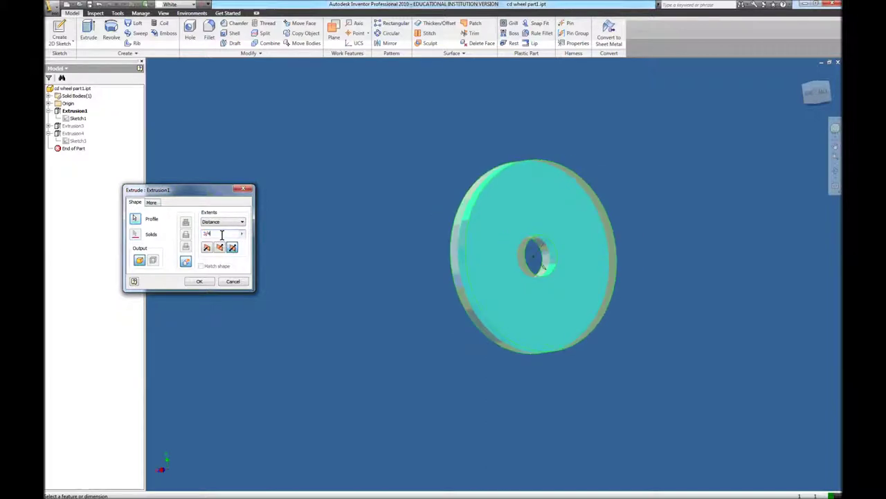
type("\"")
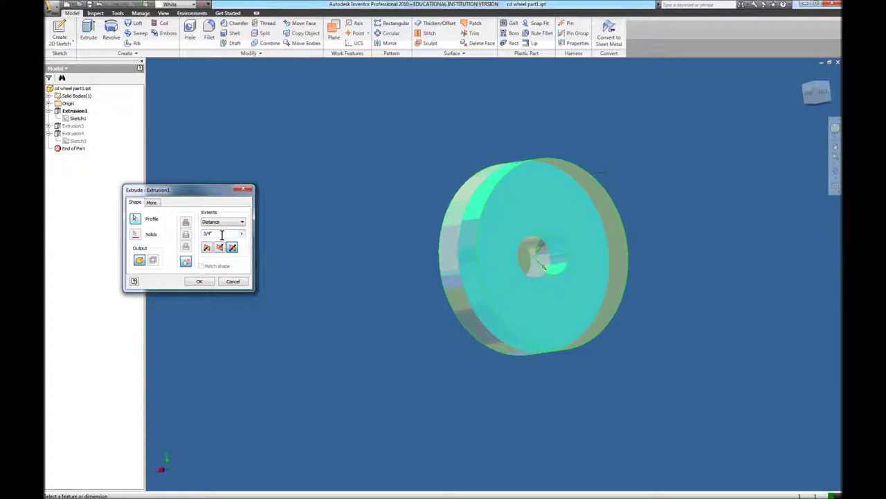
key("Return")
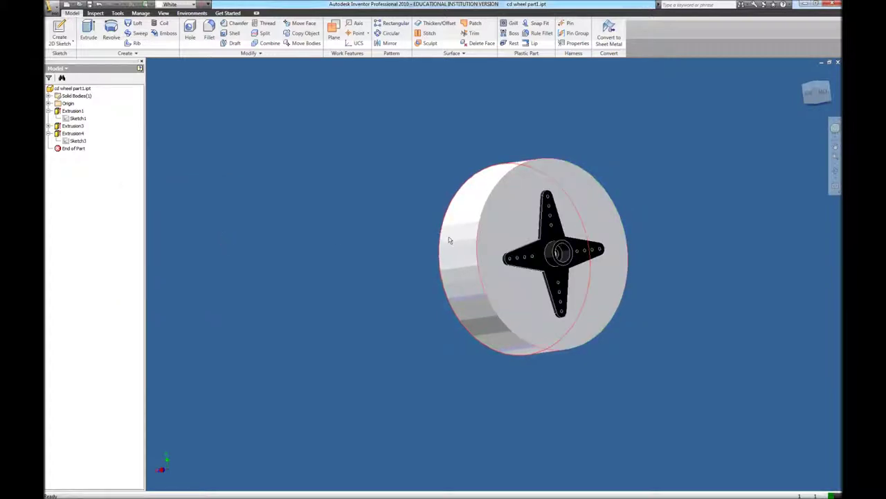
left_click(69, 112)
right_click(69, 112)
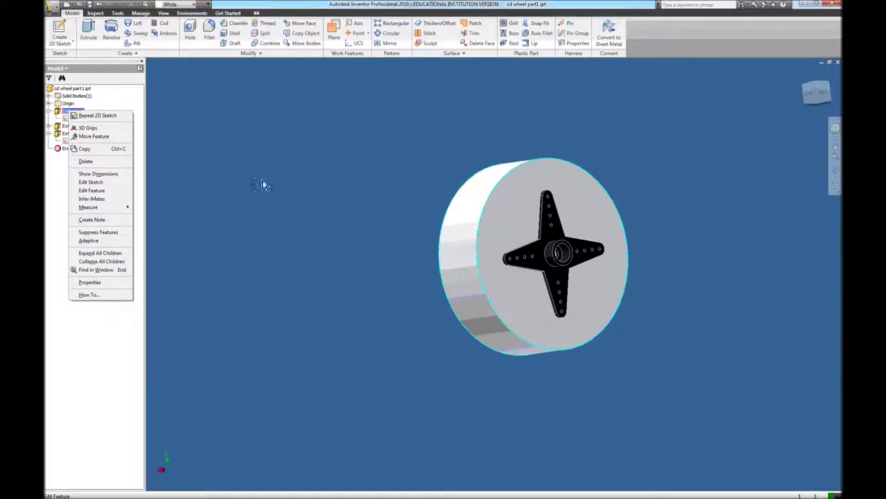
left_click(666, 306)
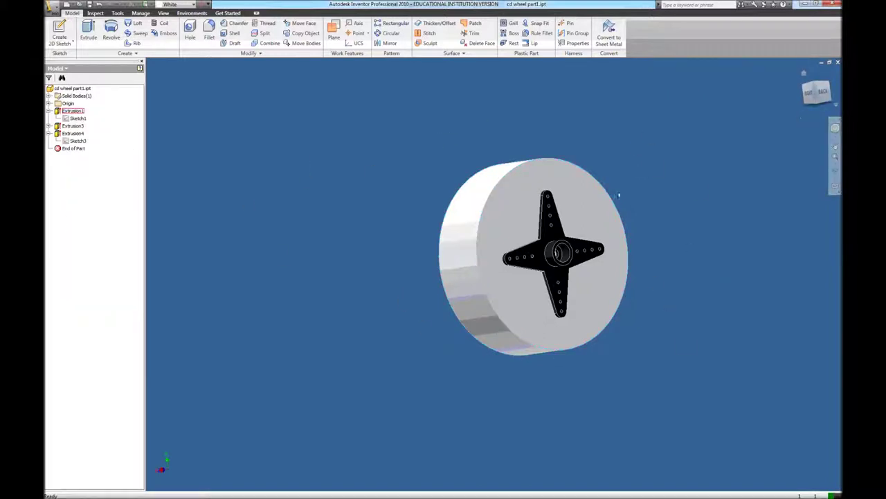
Set the feature colour style of Extrusion1, the thick wheel body, to Pink
right_click(73, 115)
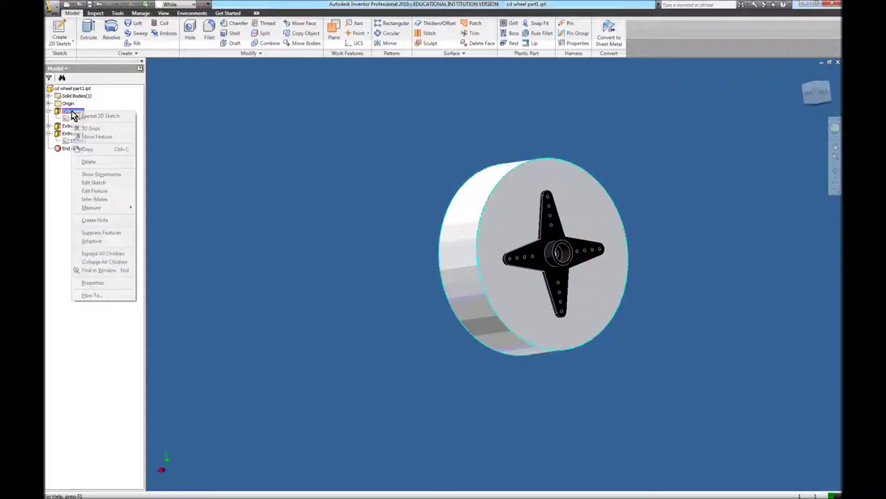
left_click(115, 284)
left_click(257, 213)
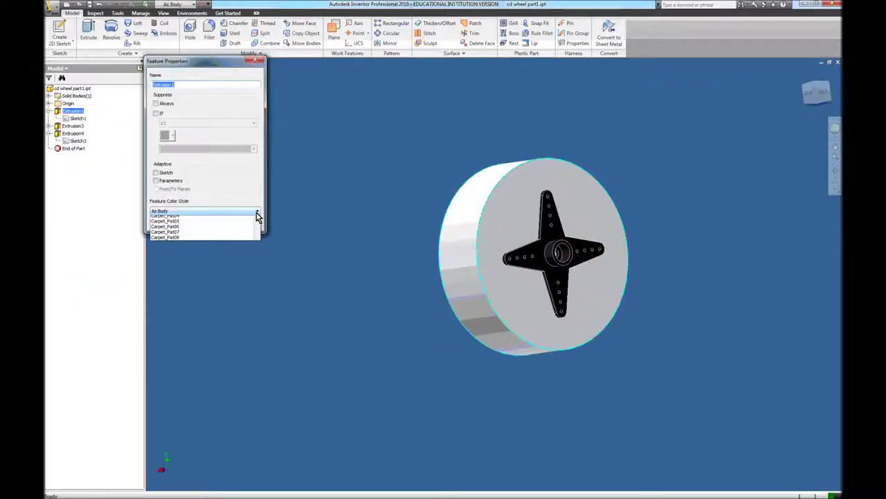
left_click_drag(259, 243, 253, 400)
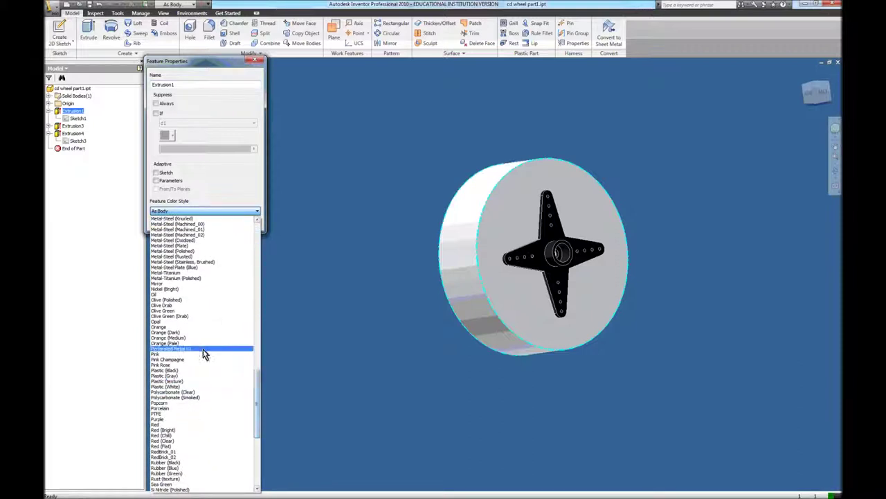
left_click(201, 354)
left_click(210, 223)
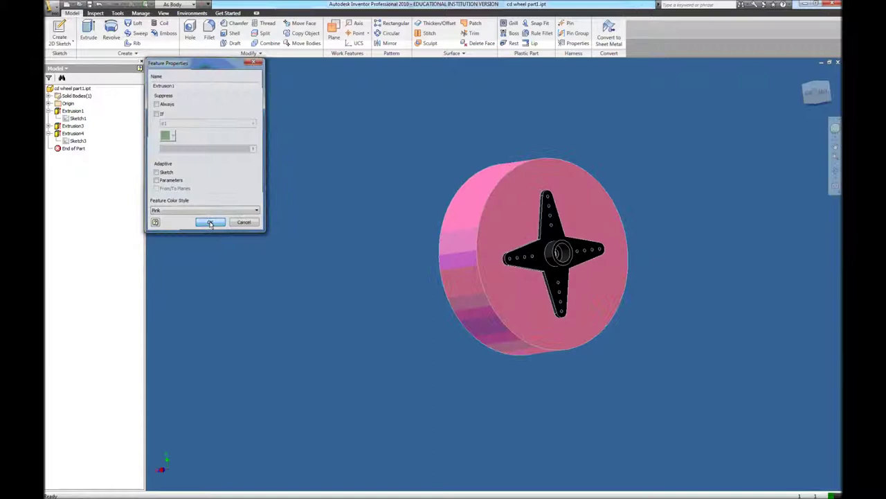
Create a work axis through the centre of the servo horn's hub
left_click_drag(815, 89, 699, 94)
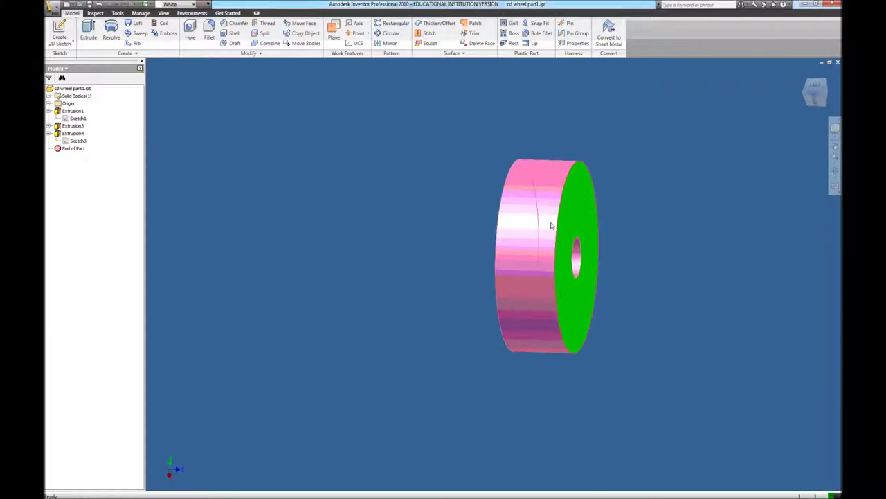
left_click_drag(806, 92, 775, 95)
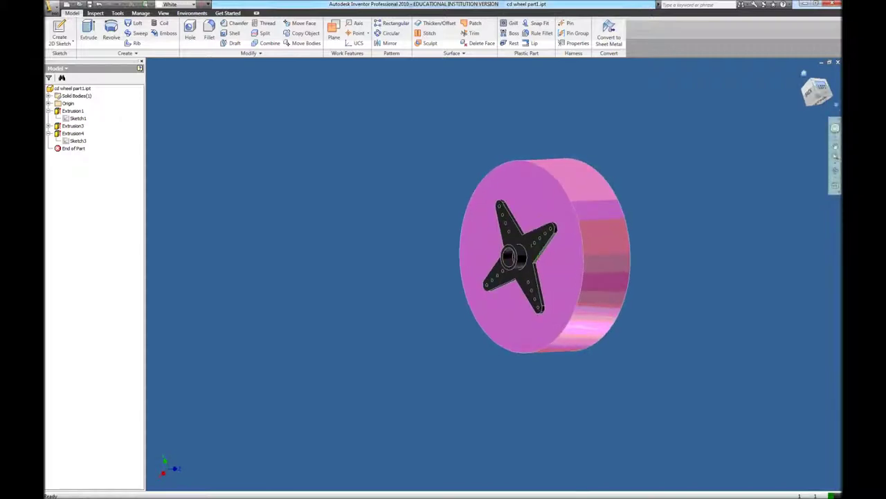
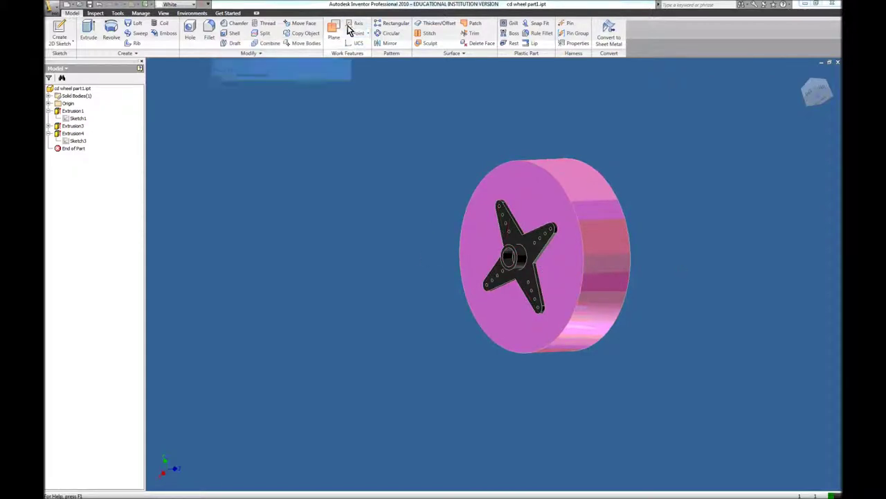
left_click(351, 25)
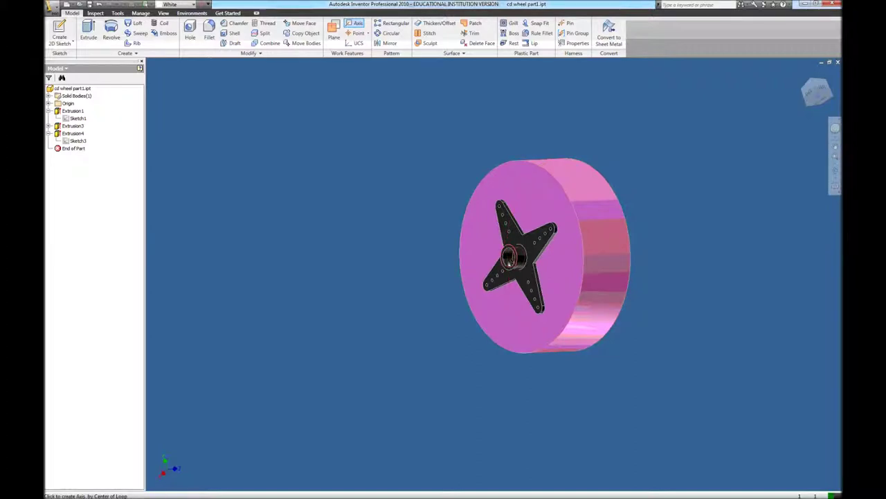
left_click(511, 261)
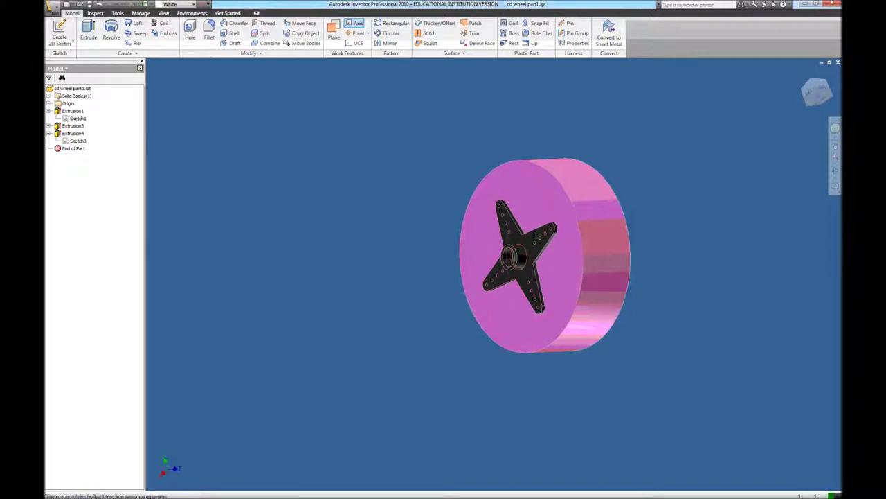
left_click(579, 184)
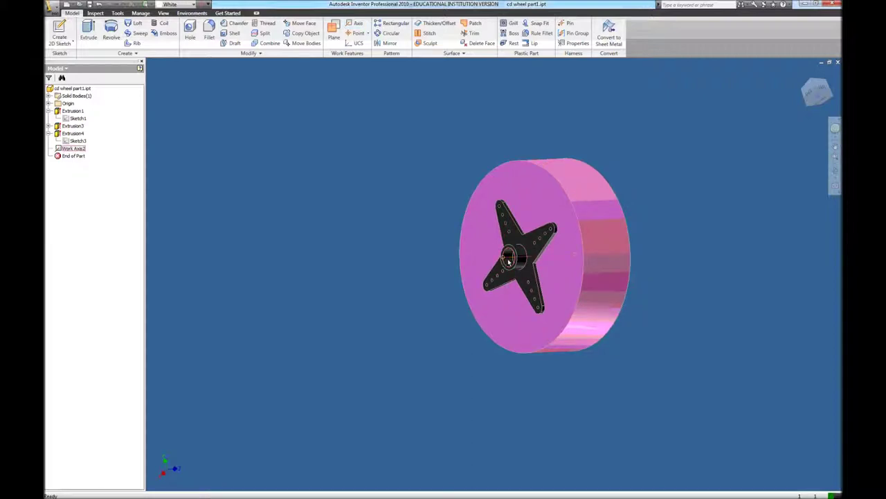
Start a new 2D sketch on the origin's YZ plane, which cuts through the wheel's centre
left_click_drag(821, 90, 752, 94)
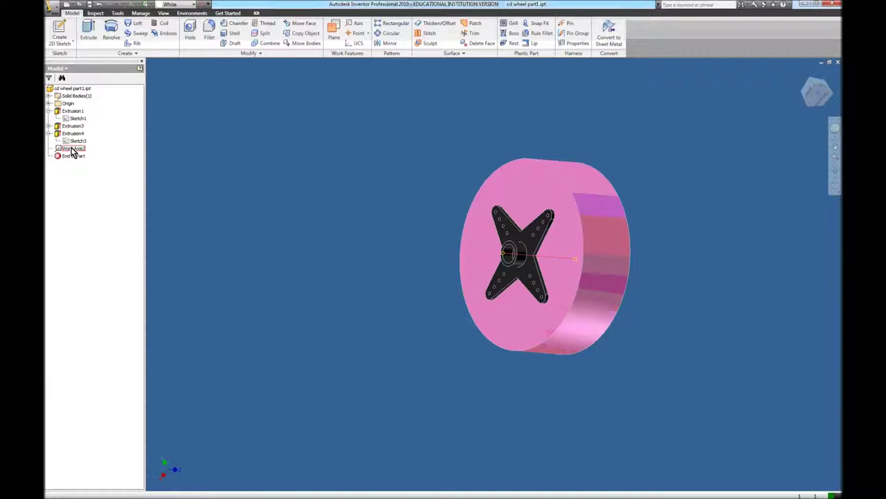
left_click(49, 104)
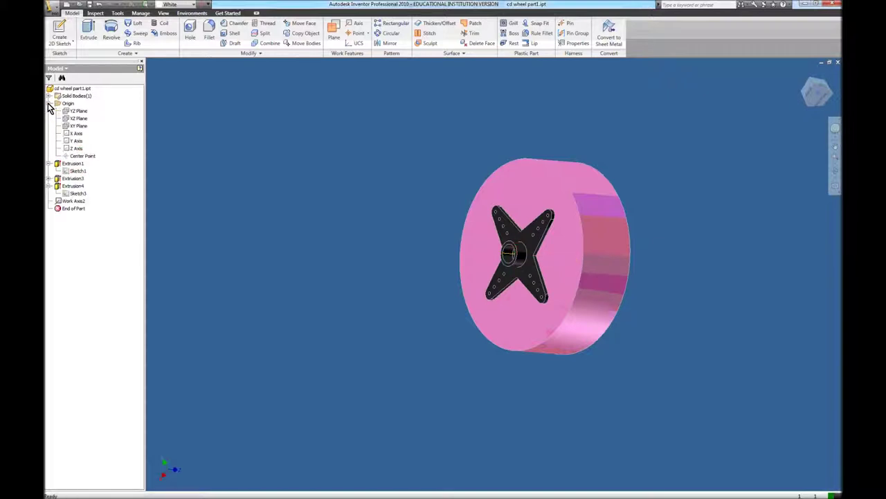
left_click(81, 120)
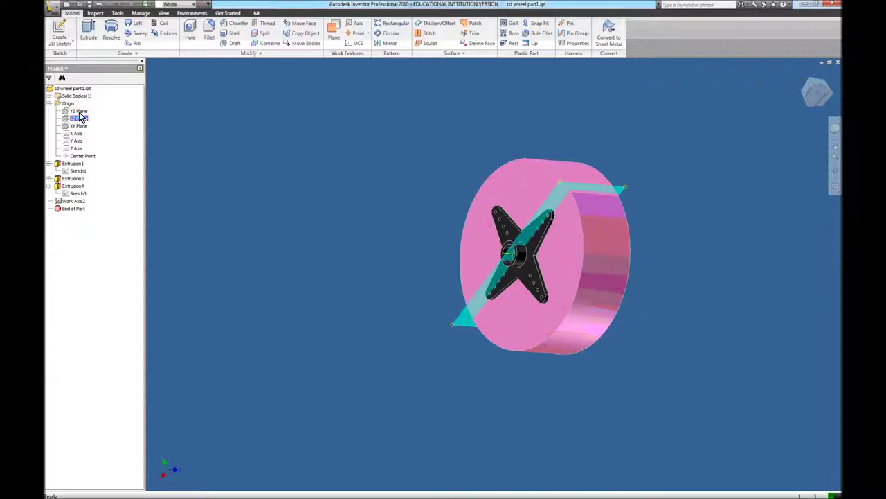
left_click(80, 112)
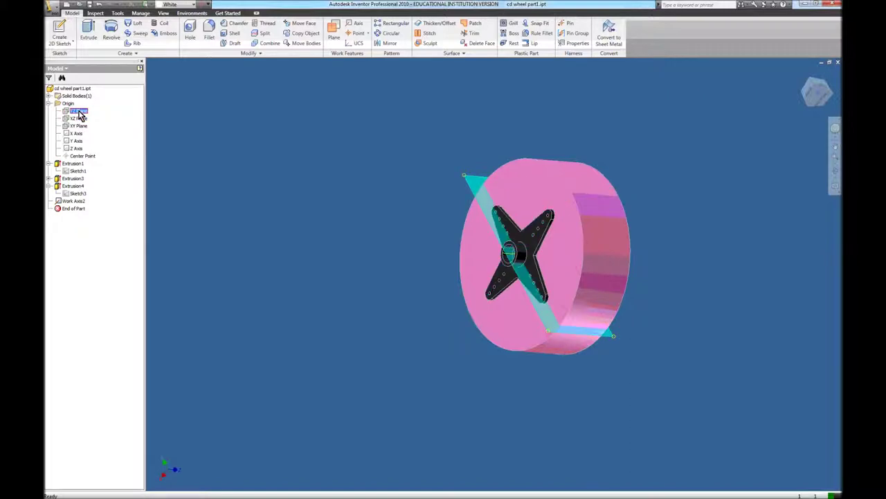
right_click(81, 116)
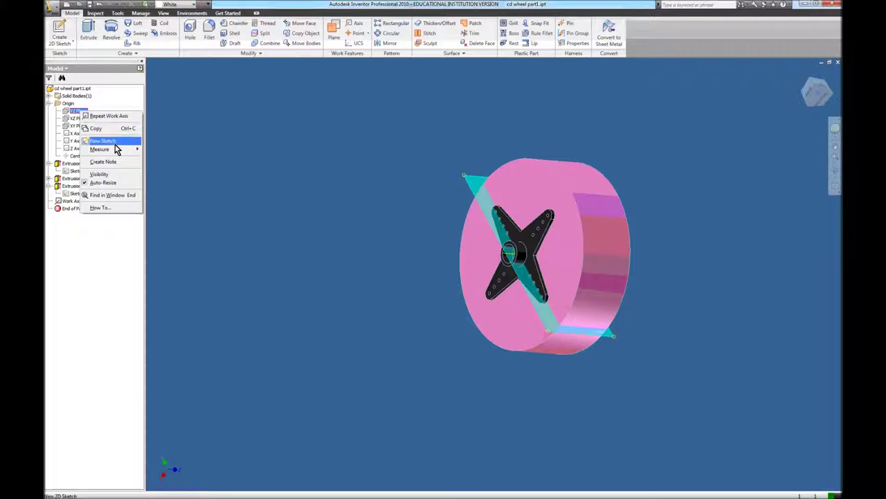
left_click(115, 143)
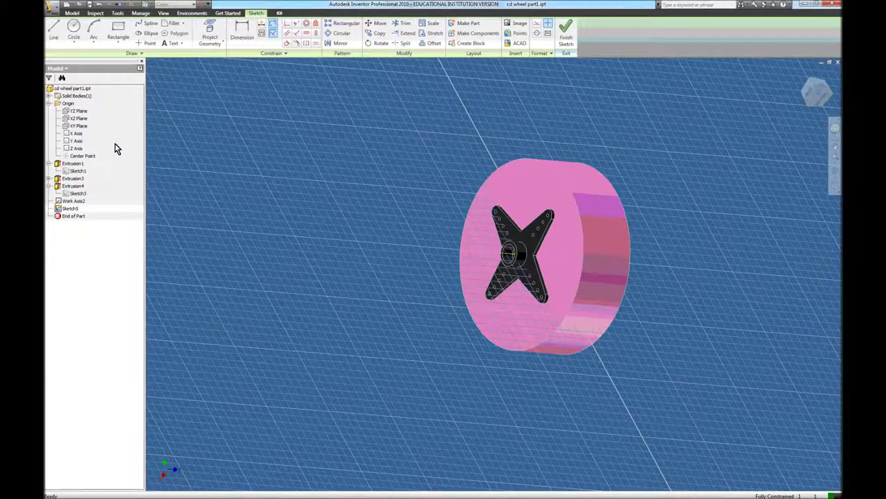
Turn on Slice Graphics to cut the wheel's display open at the new sketch's plane
left_click(819, 90)
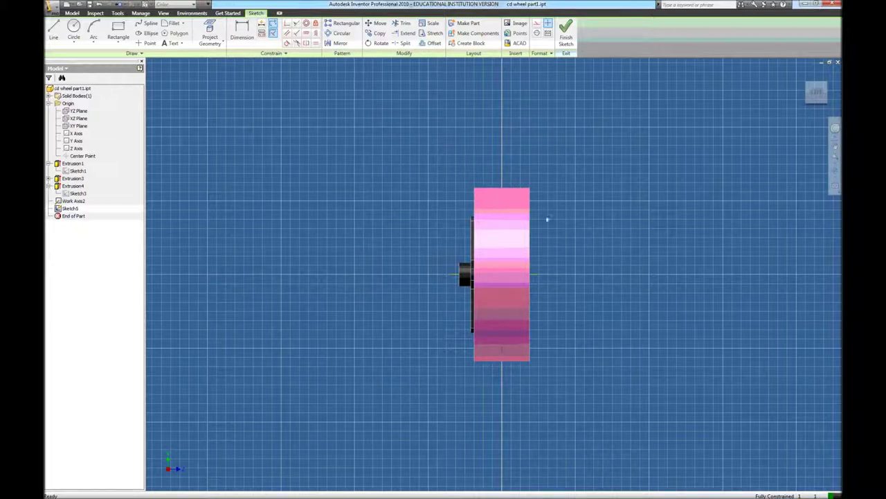
left_click(828, 100)
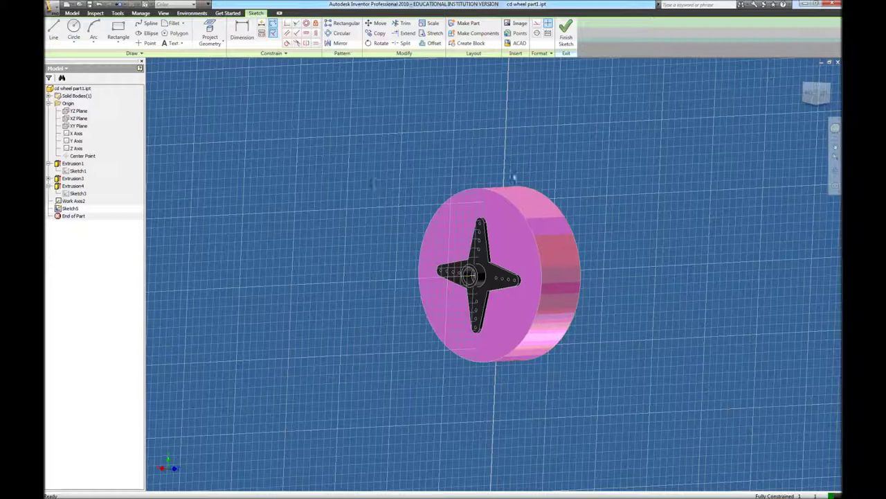
left_click(164, 14)
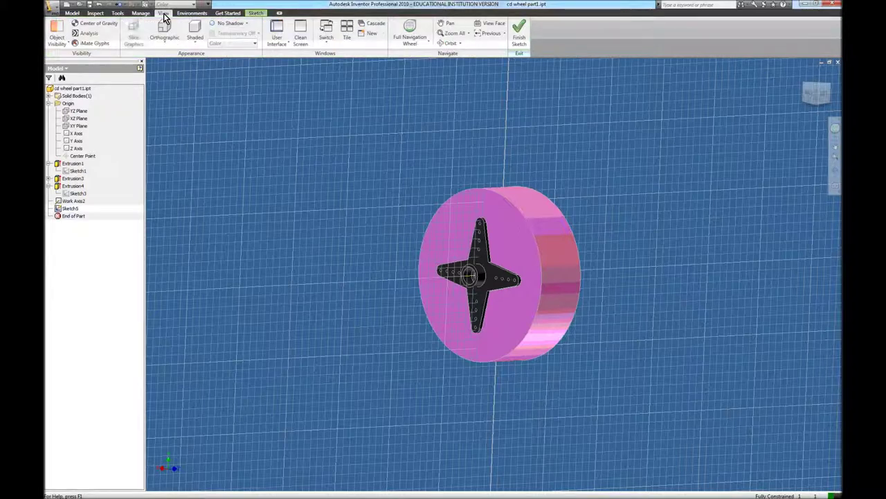
left_click(133, 35)
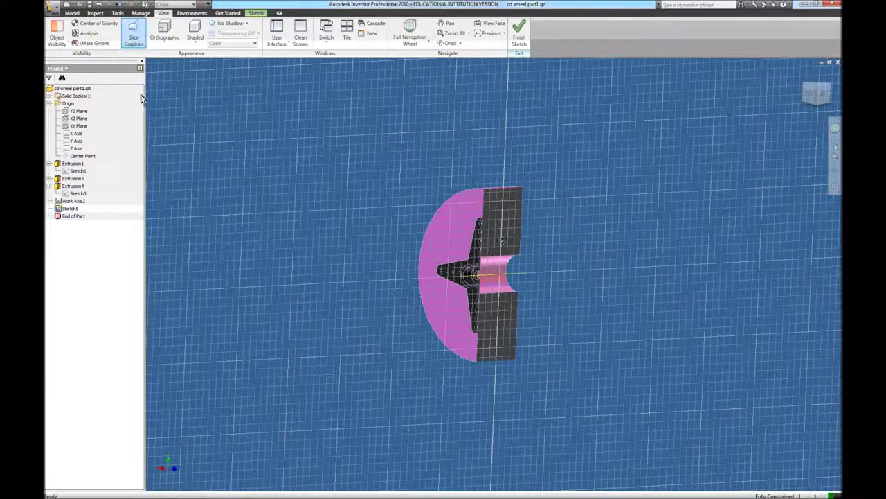
left_click(133, 43)
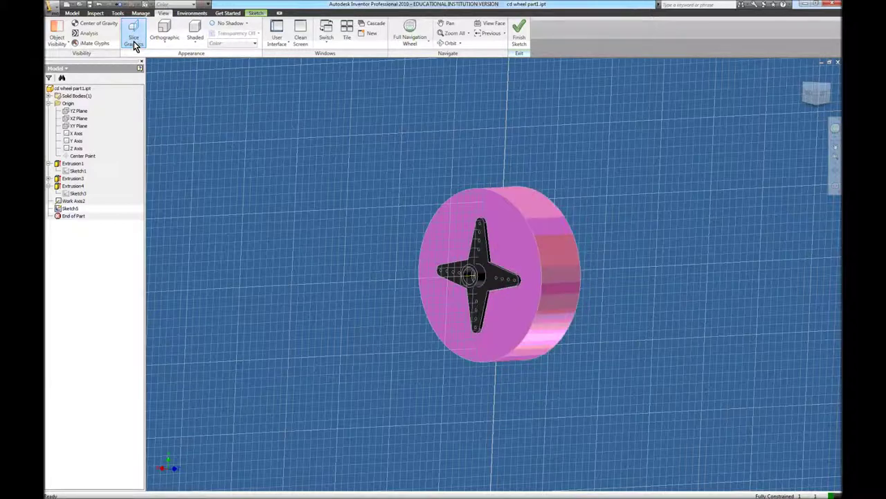
left_click(134, 42)
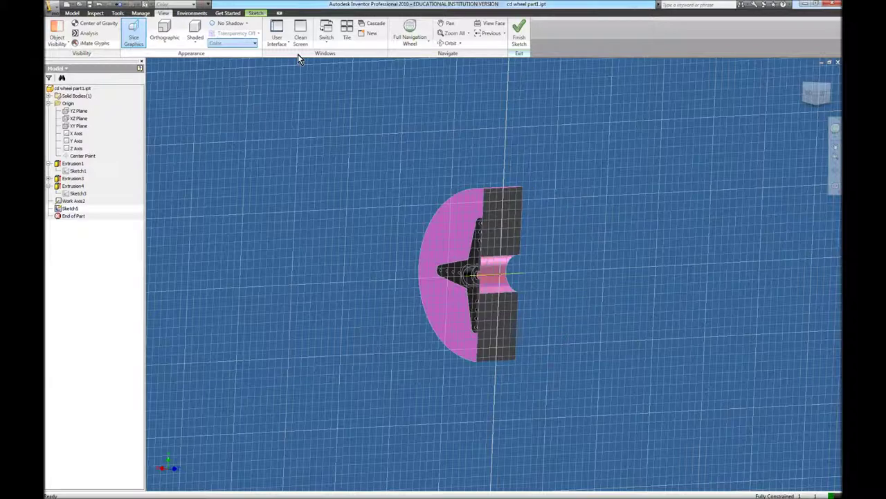
Project the outer rim edge of the sliced wheel into the sketch
left_click(814, 102)
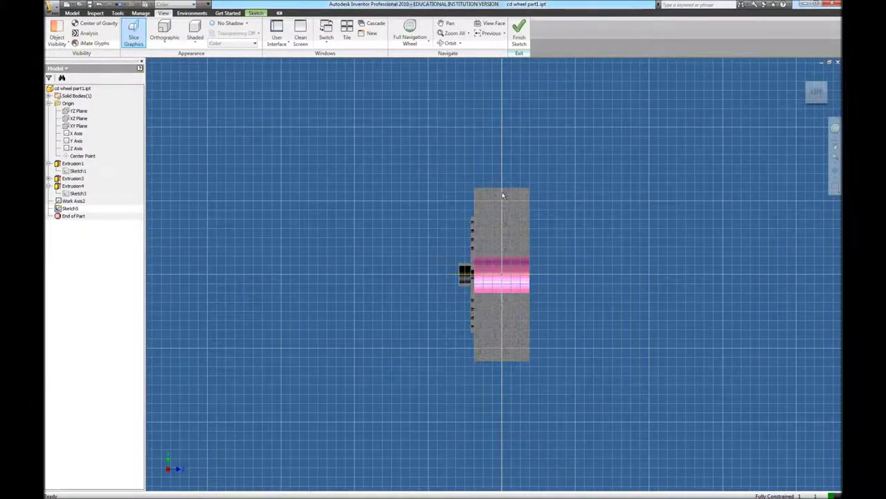
scroll(500, 198, "up", 5)
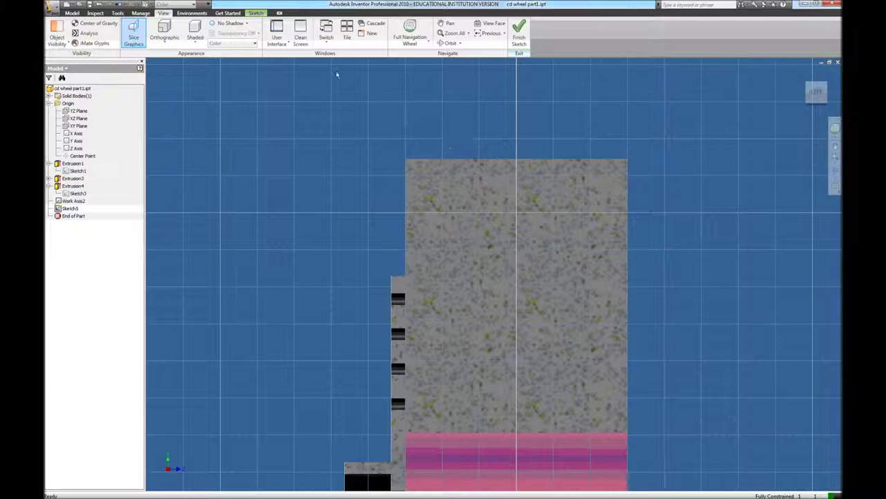
left_click(255, 14)
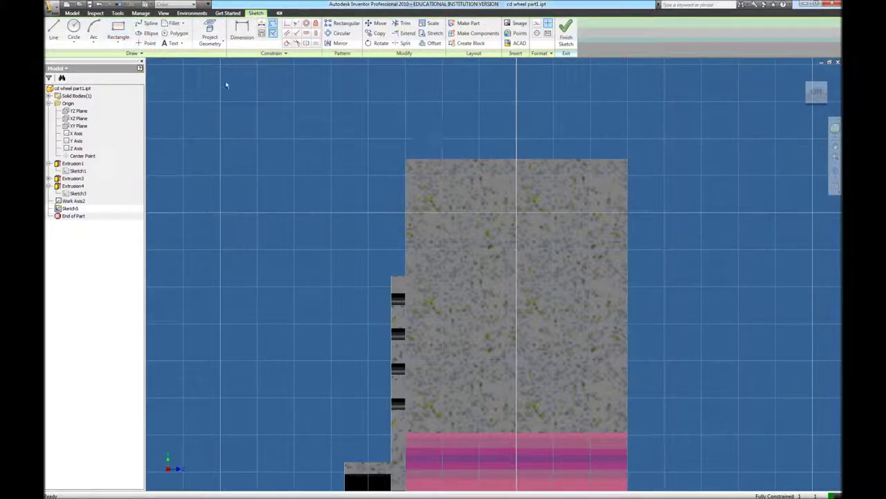
left_click(117, 29)
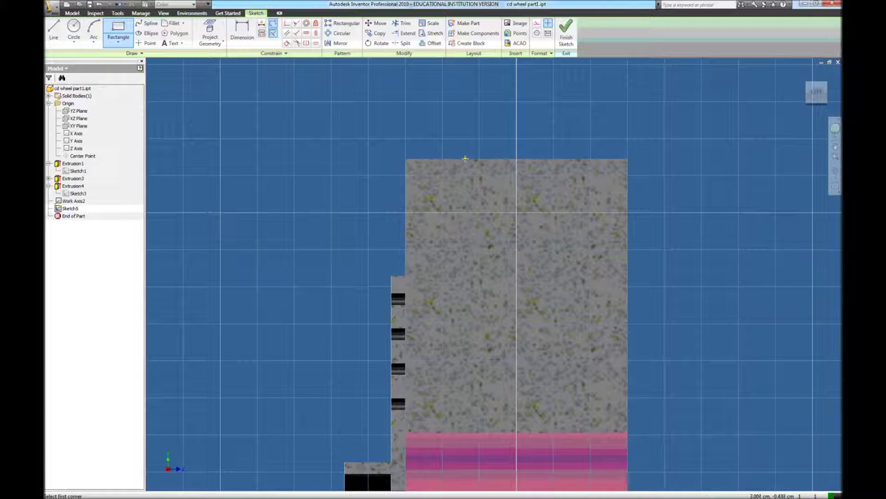
left_click(206, 29)
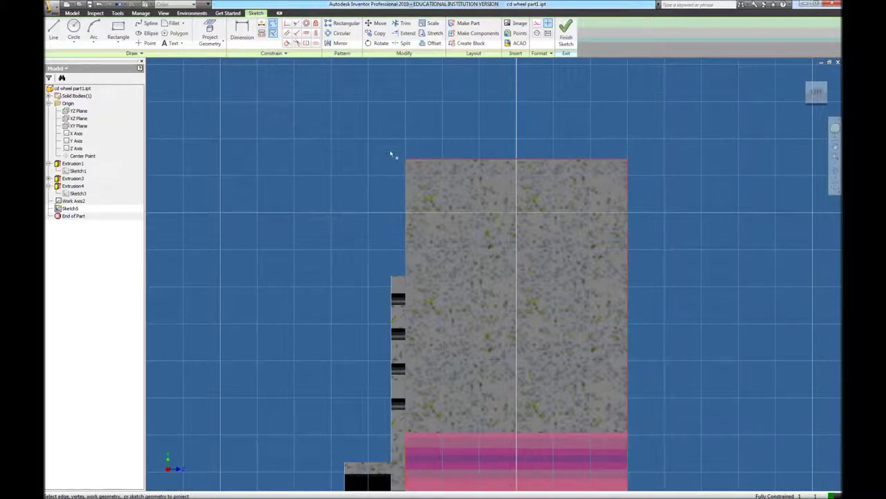
Draw a thin rectangle about 1.38 cm wide, sitting on the projected rim edge
left_click(118, 27)
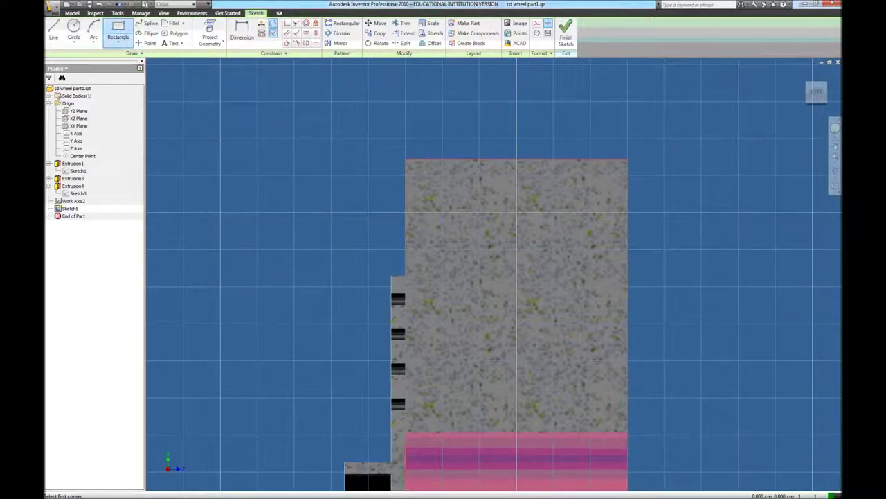
left_click(444, 159)
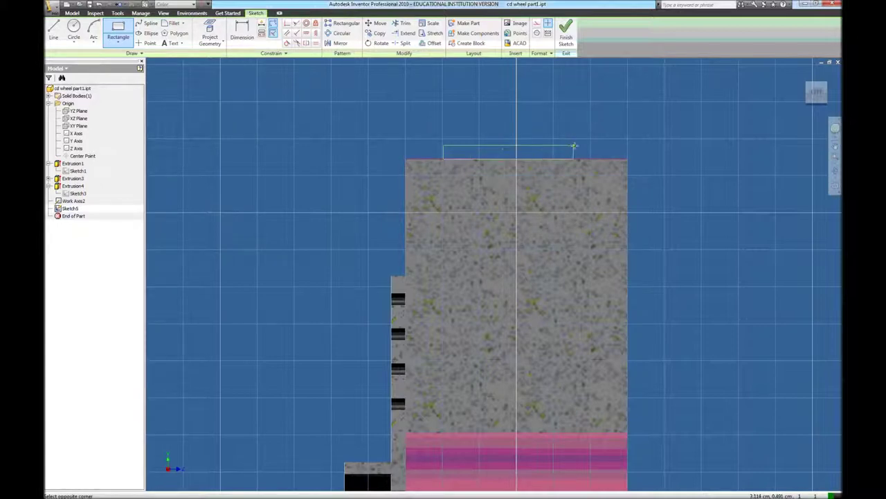
left_click(603, 145)
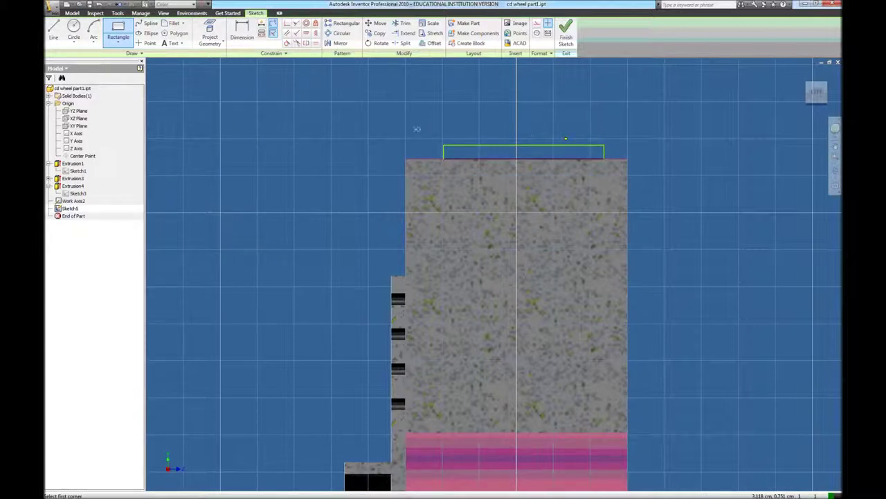
Dimension the rectangle's height above the rim and make it thinner
left_click(241, 33)
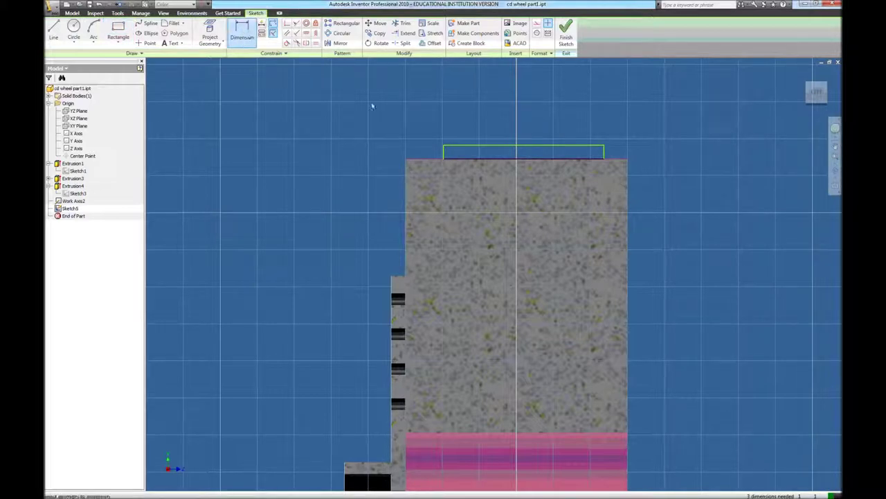
left_click(445, 155)
left_click(339, 152)
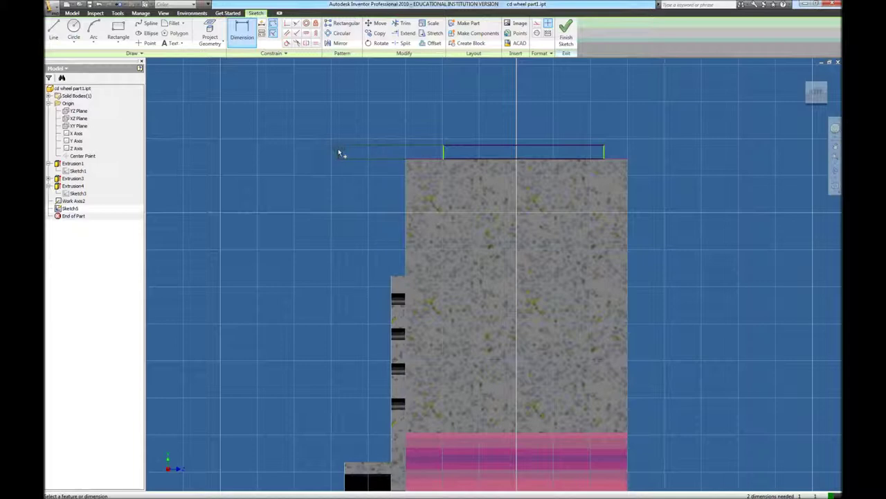
left_click(340, 153)
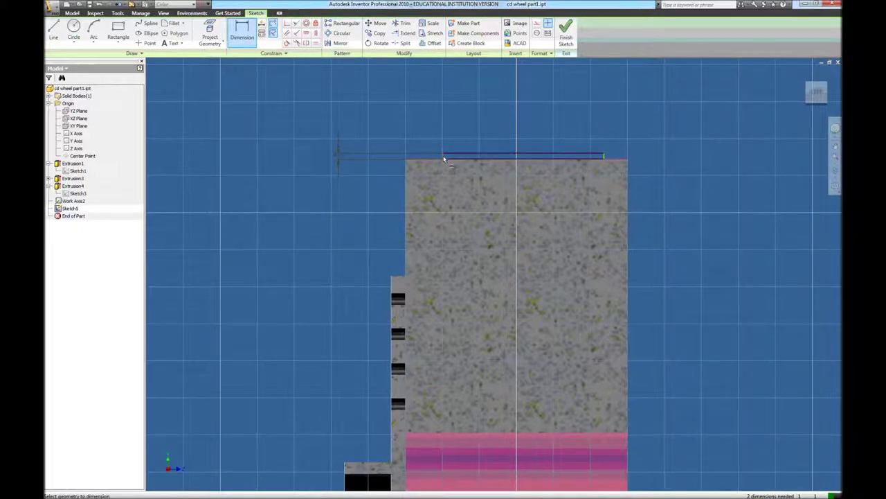
Dimension the rectangle's width between its two short sides and set it to 1/2 in
left_click(582, 156)
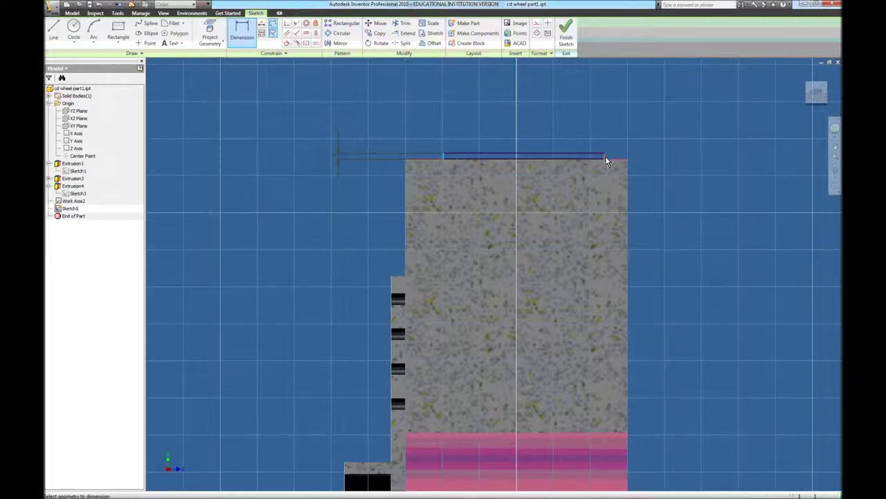
left_click(579, 112)
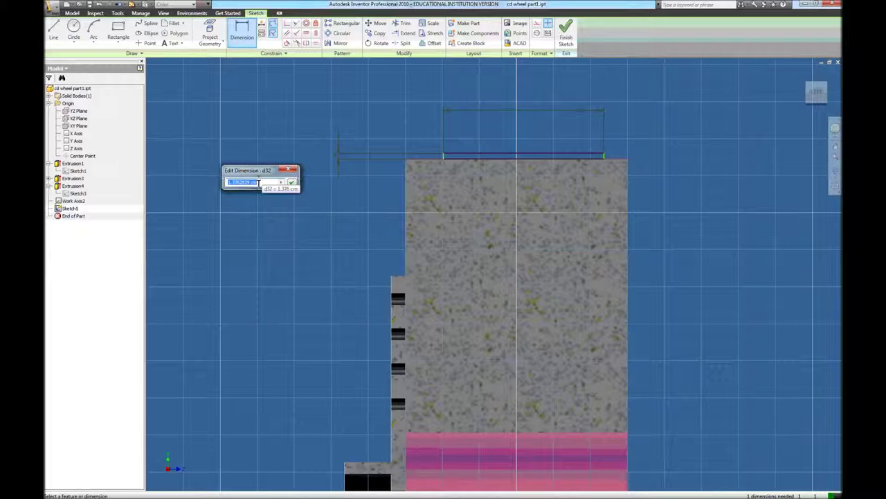
type("1/2")
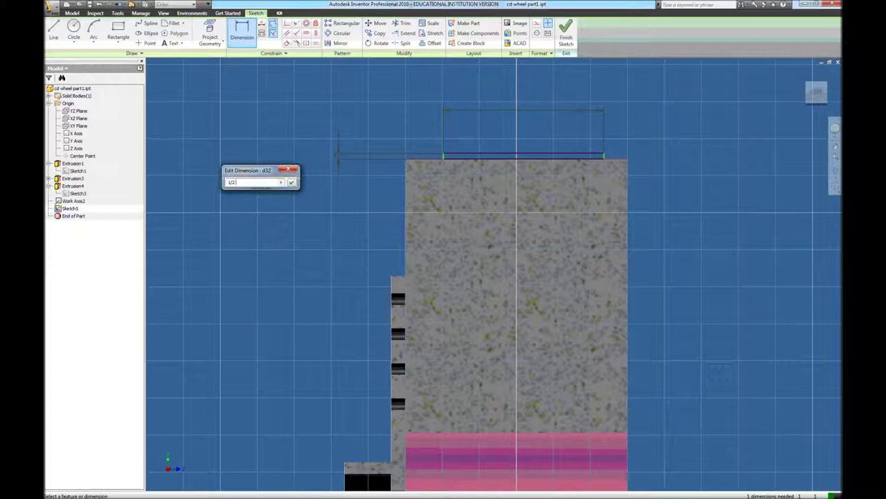
type("in")
left_click(291, 183)
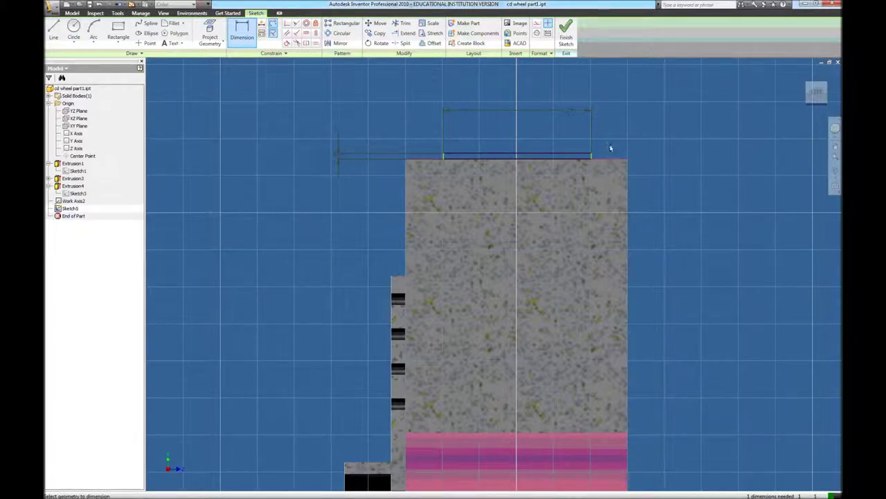
key("Escape")
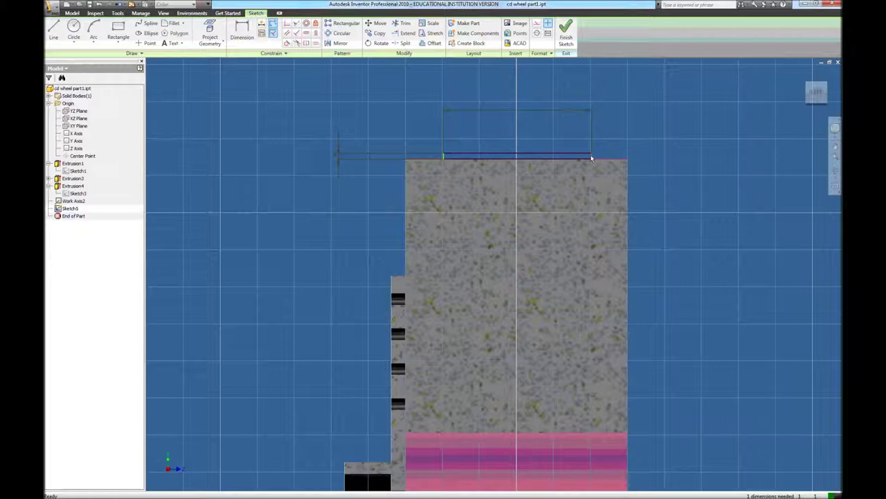
Slide the rectangle toward the servo horn side and try to align its midpoint with the centre point using a Vertical constraint
mouse_move(592, 156)
left_mouse_down()
mouse_move(616, 160)
mouse_move(547, 161)
mouse_move(610, 165)
mouse_move(552, 172)
mouse_move(634, 165)
mouse_move(540, 159)
mouse_move(669, 159)
mouse_move(557, 157)
left_mouse_up()
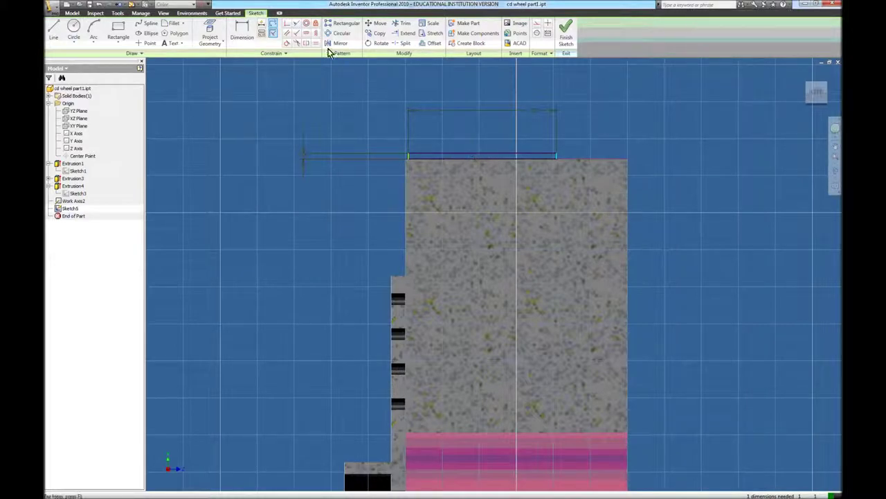
middle_click_drag(407, 137, 403, 104)
scroll(403, 109, "down", 3)
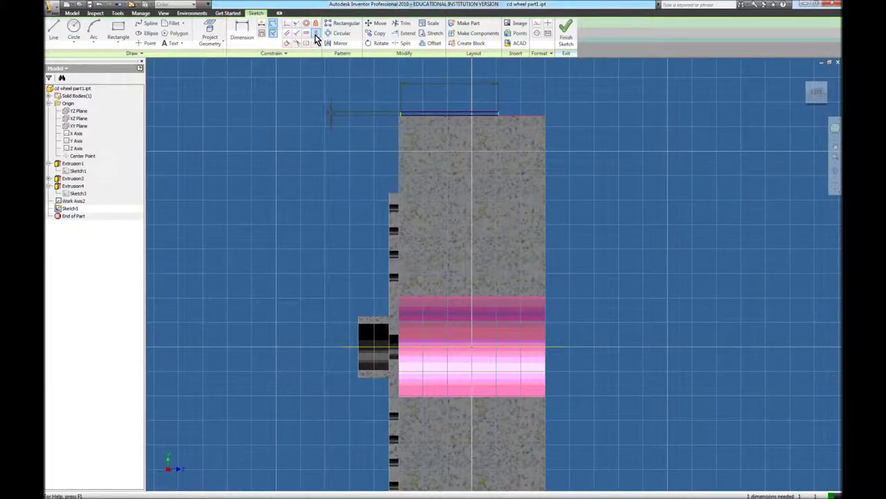
left_click(445, 113)
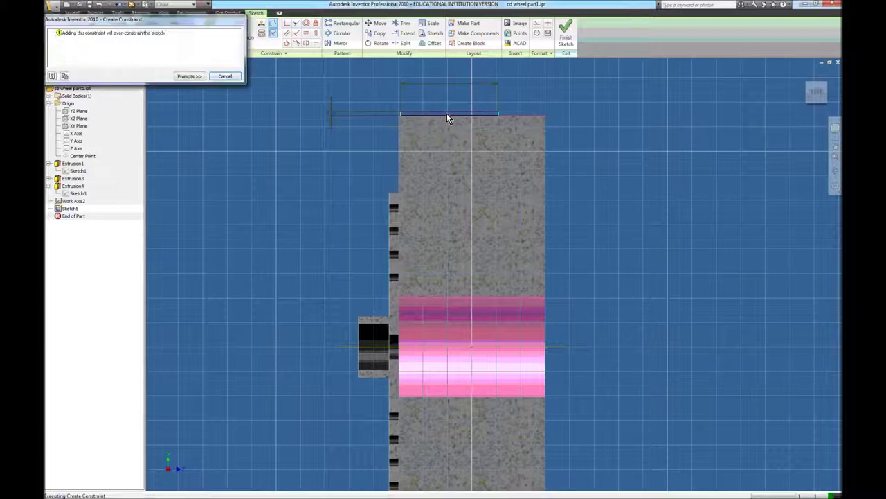
left_click(223, 76)
left_click(318, 35)
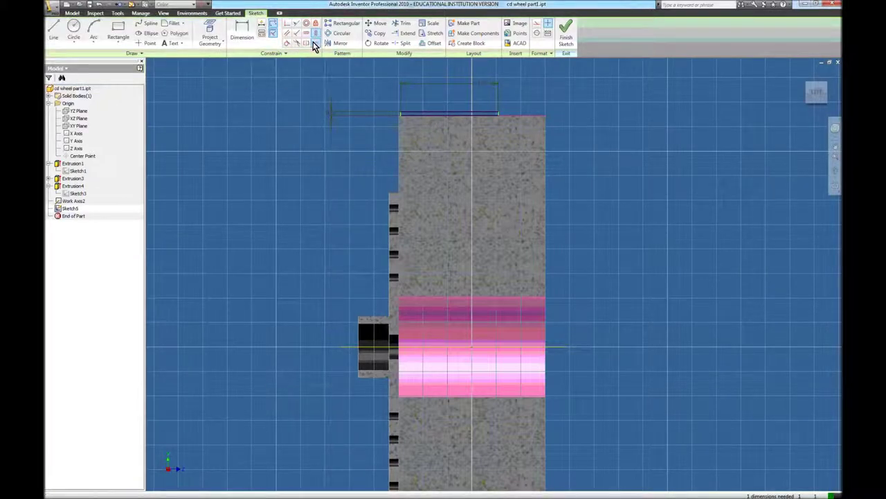
left_click(450, 114)
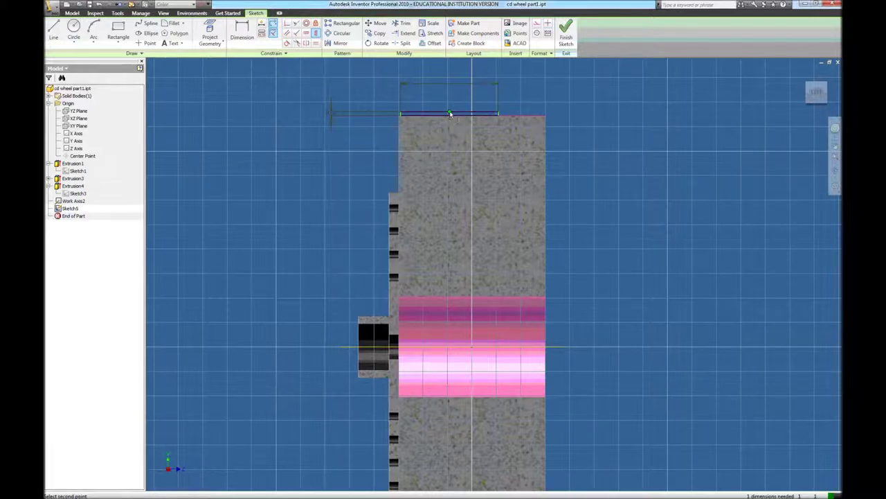
left_click(471, 347)
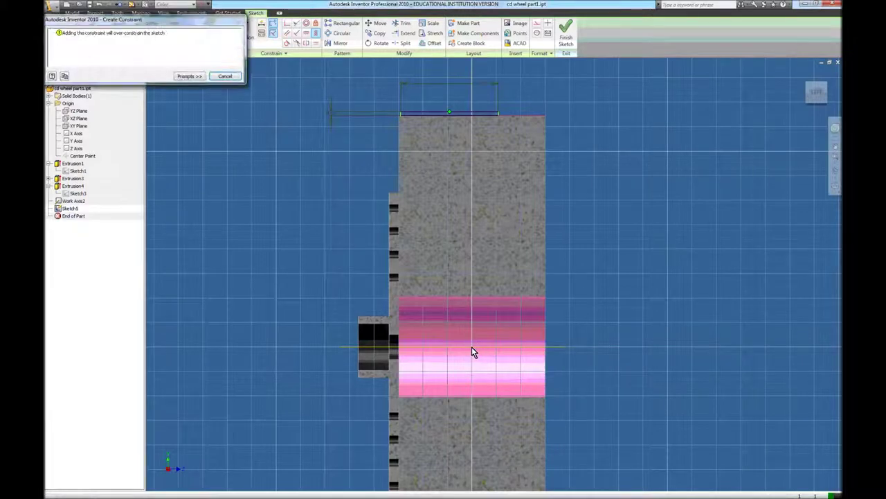
left_click(225, 76)
Centre the rectangle on the wheel with a Horizontal constraint between its midpoint and the centre point, and finish the sketch
left_click(306, 33)
left_click(449, 112)
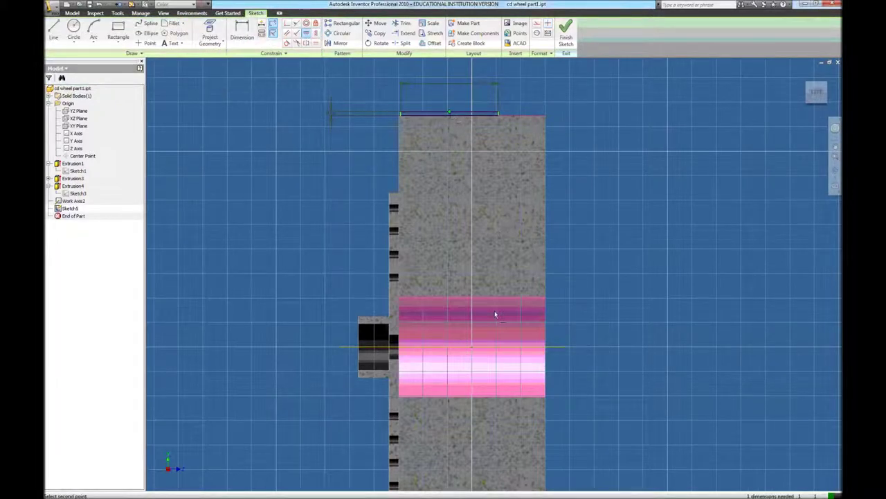
left_click(474, 351)
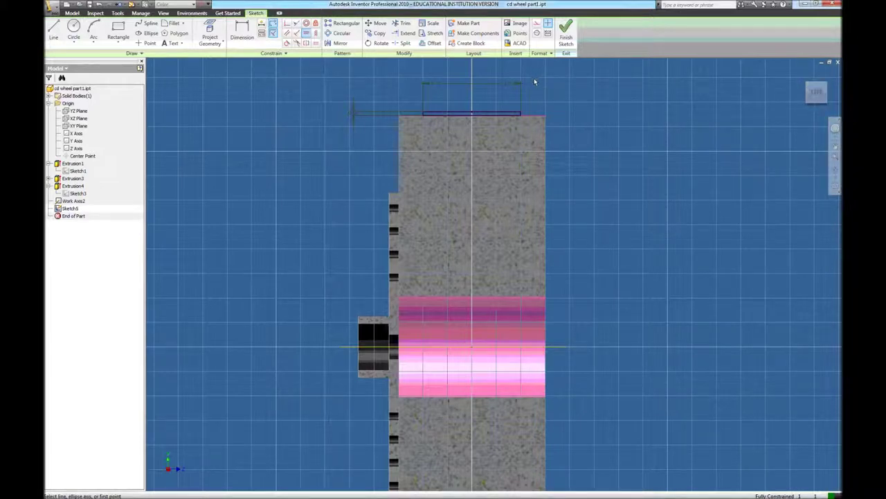
key("Escape")
left_click(465, 114)
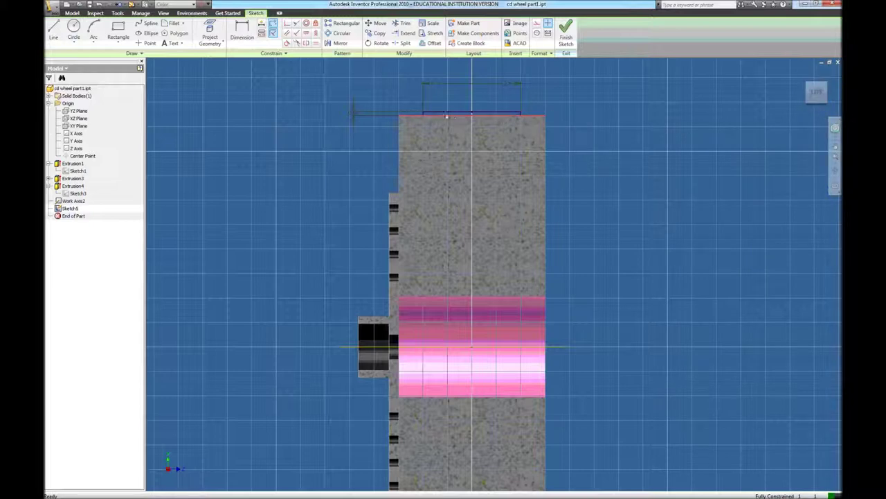
left_click(515, 113)
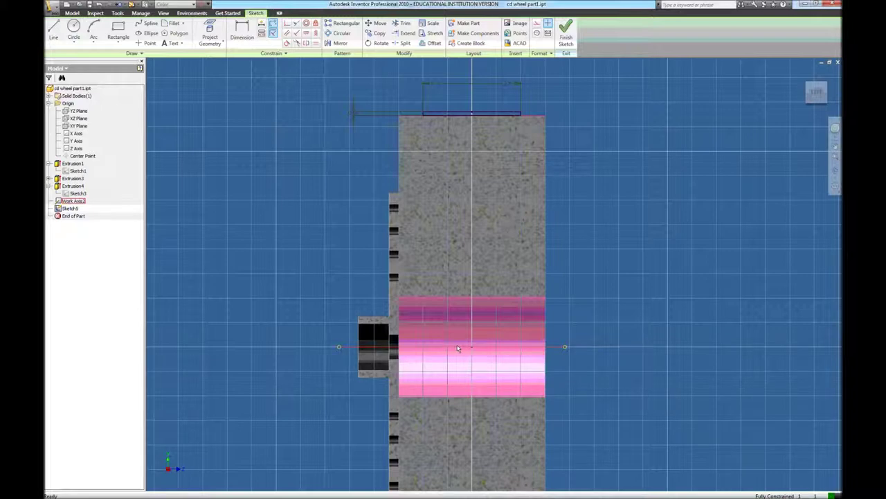
left_click(566, 31)
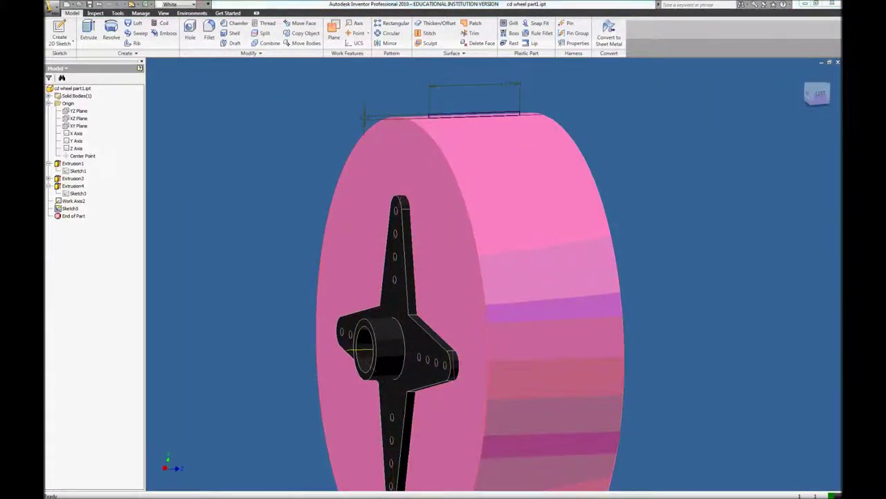
Revolve the rectangle with Full extents around the work axis through the wheel's centre, joining it to the rim as a band
left_click(112, 31)
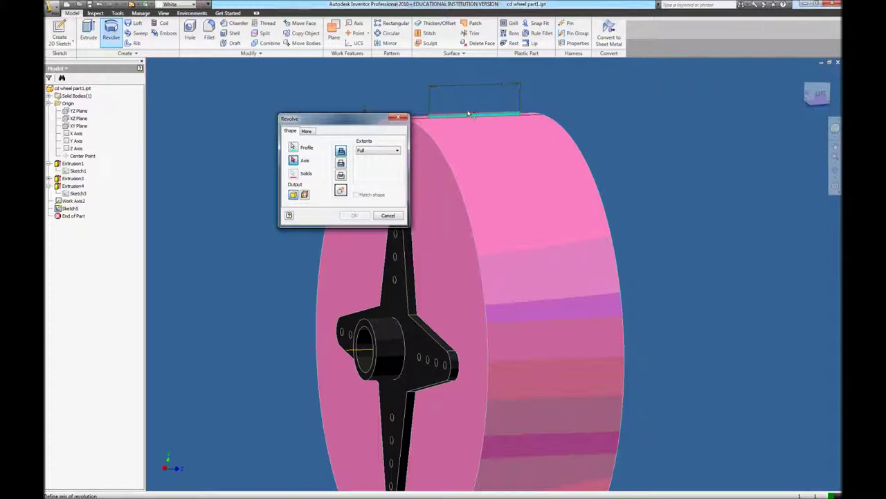
left_click(512, 115)
left_click(294, 161)
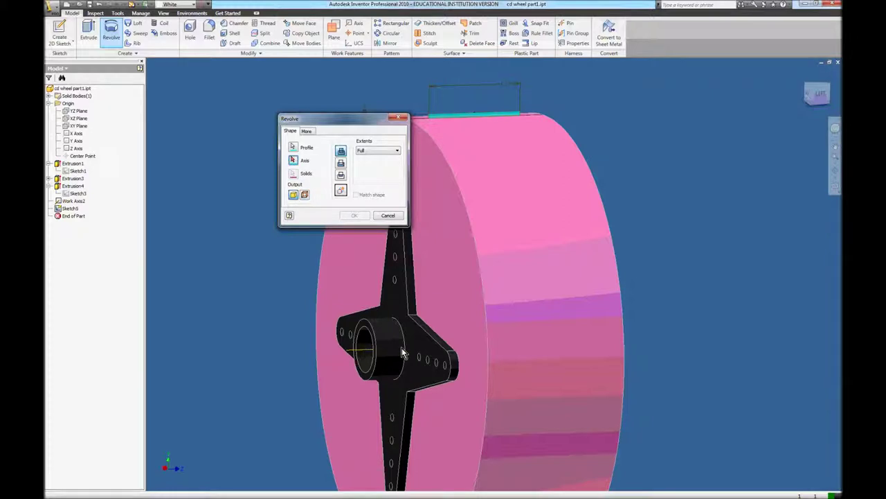
left_click(822, 97)
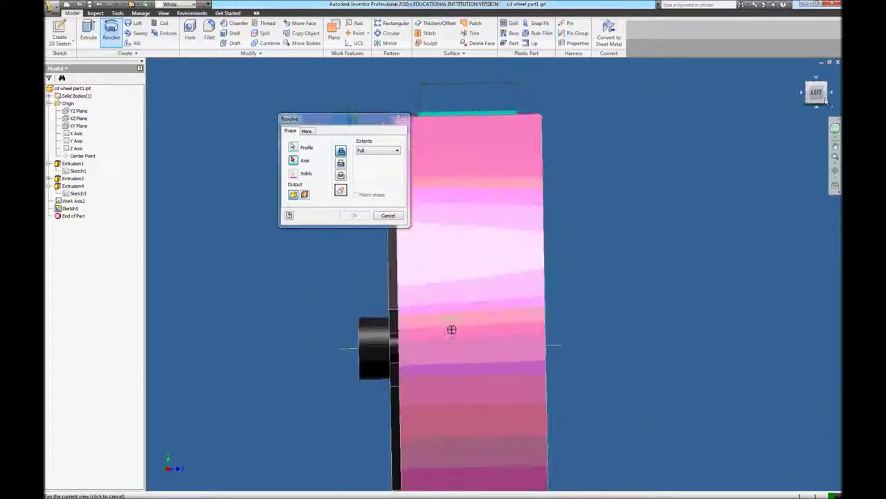
left_click(824, 98)
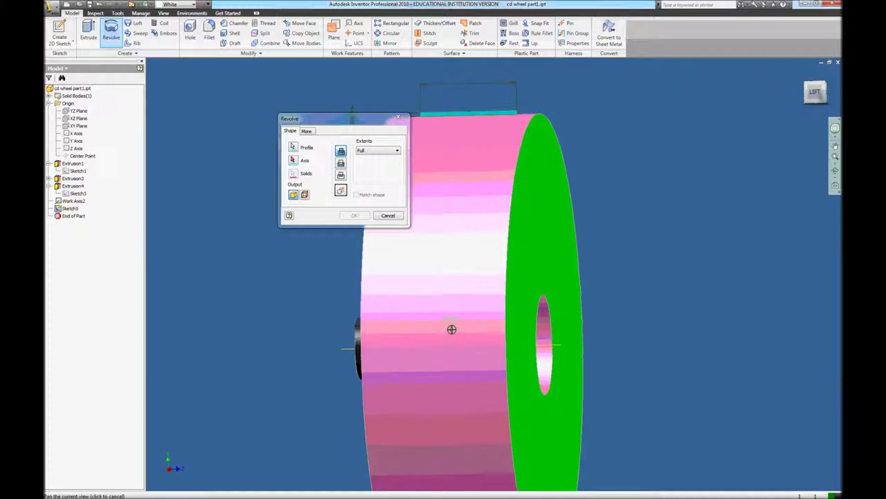
left_click(293, 160)
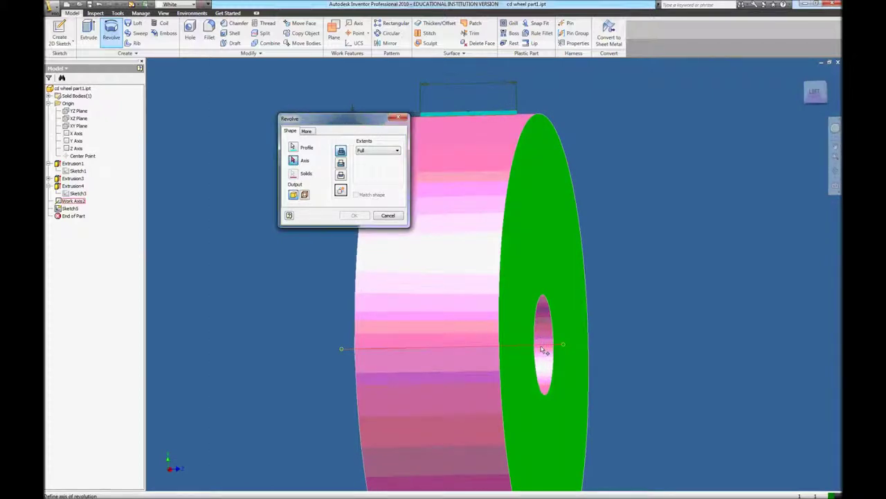
left_click(543, 349)
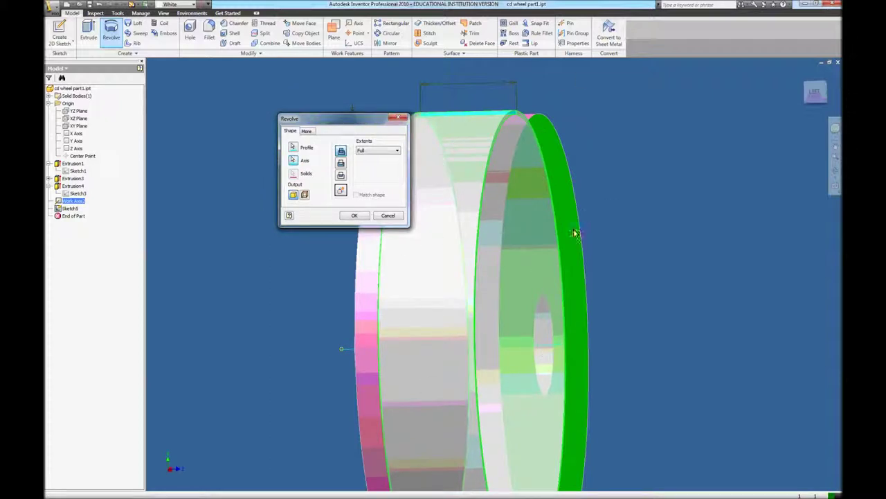
middle_click_drag(452, 329, 457, 208, "shift")
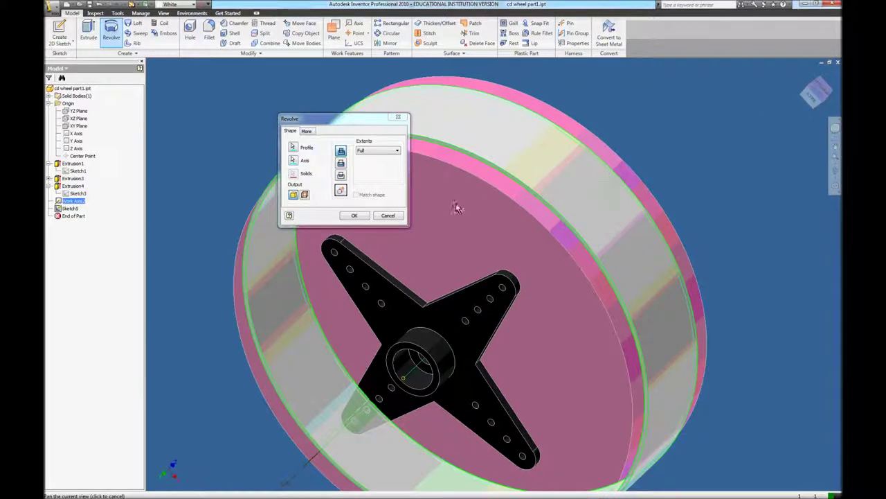
left_click(361, 216)
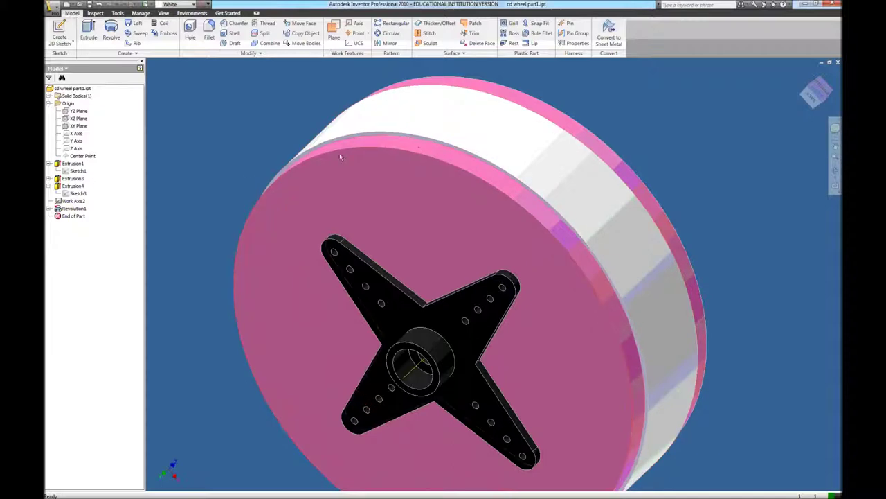
Set the feature colour style of the revolved band around the wheel's rim to Brown
right_click(77, 209)
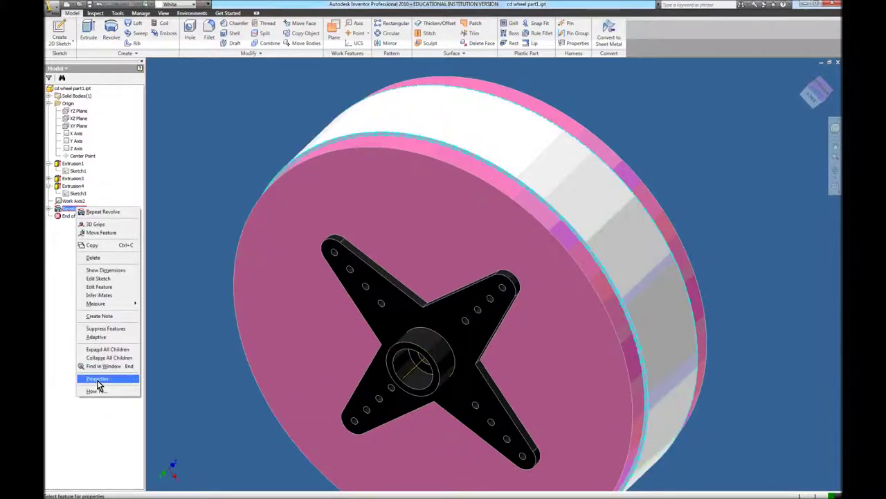
left_click(97, 380)
left_click(180, 213)
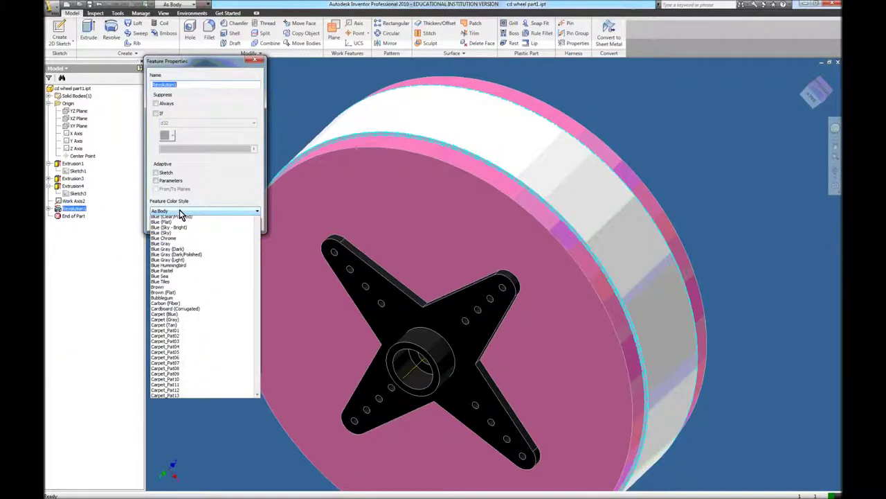
left_click_drag(259, 244, 258, 269)
left_click(201, 285)
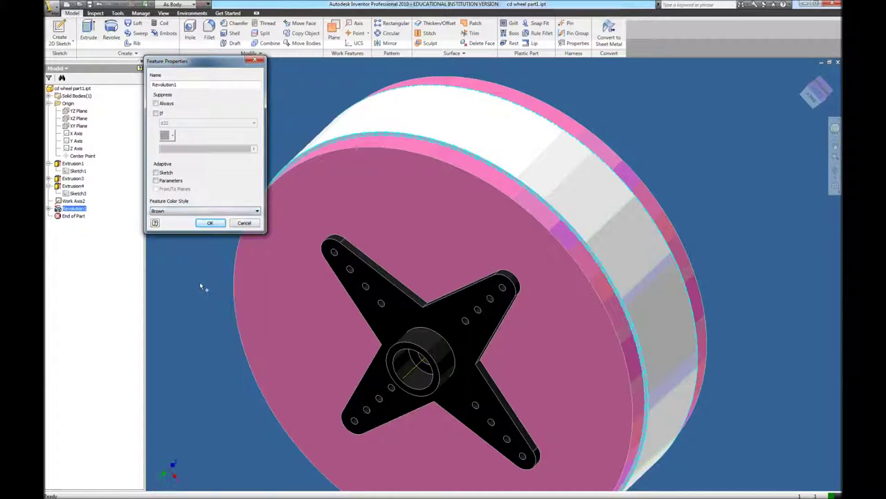
left_click(208, 223)
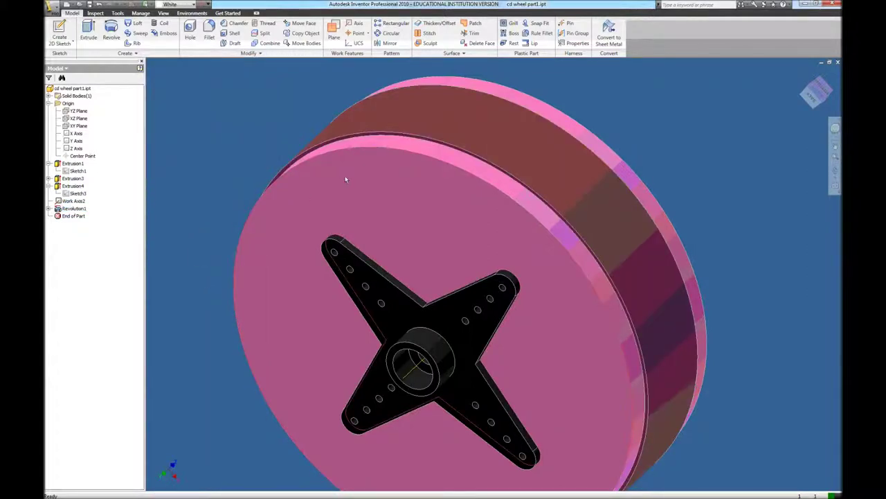
middle_click_drag(781, 116, 461, 325, "shift")
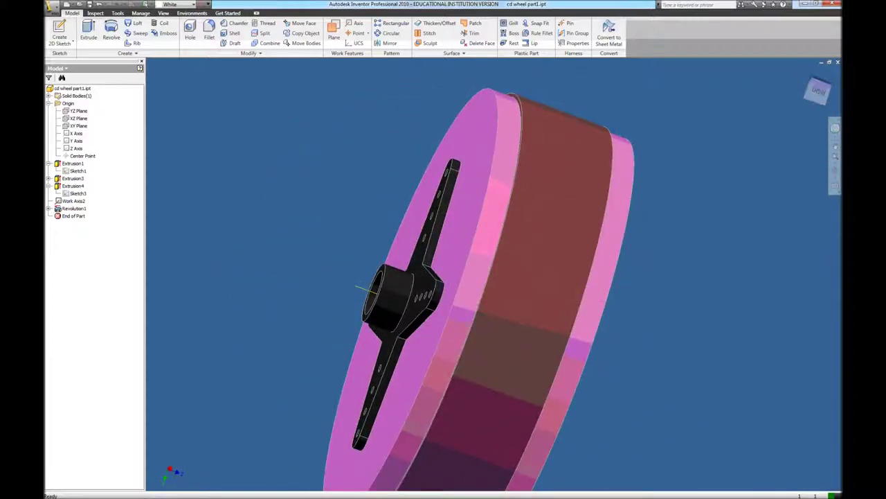
key("F6")
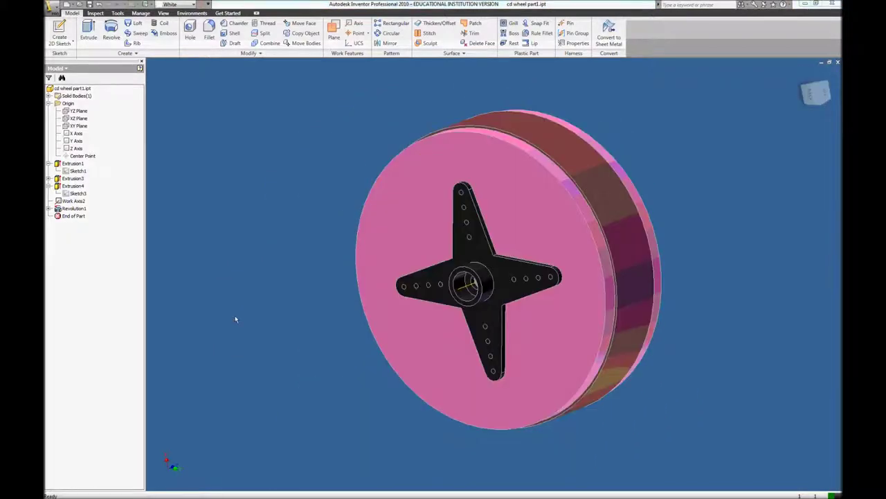
Save the modified wheel as a separate Inventor part file named foam wheel
double_click(59, 8)
left_click(457, 270)
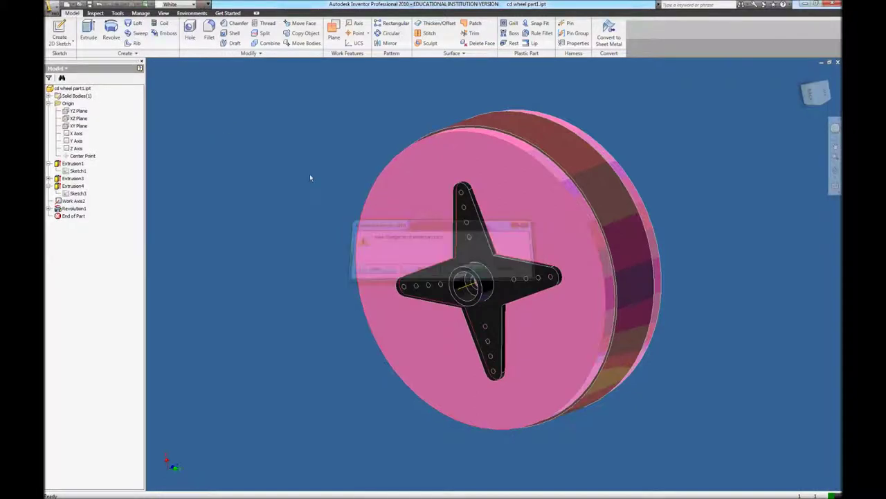
left_click(57, 12)
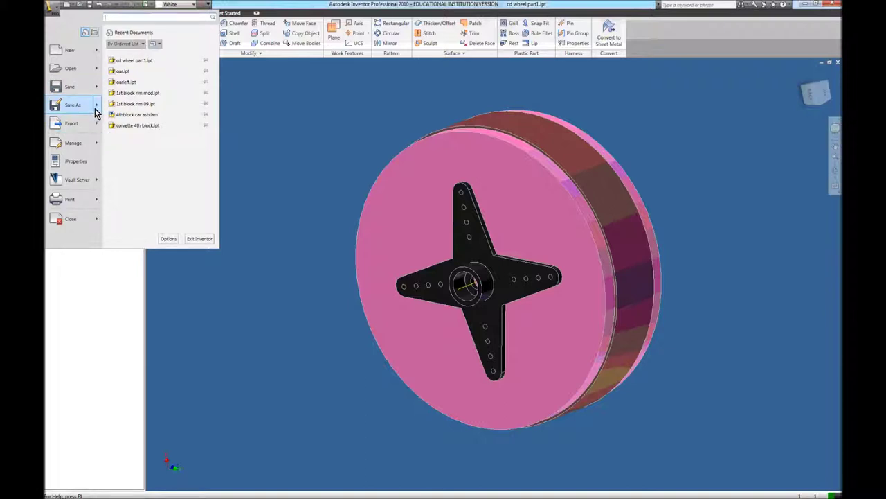
mouse_move(97, 113)
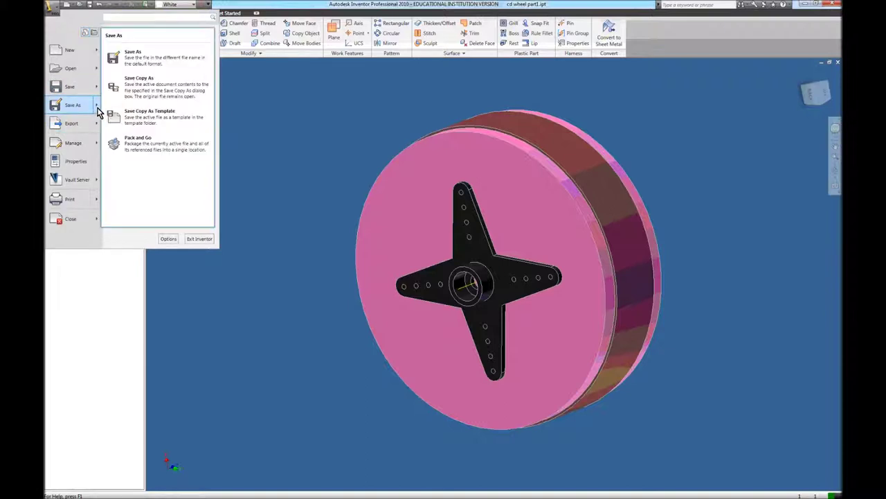
left_click(130, 65)
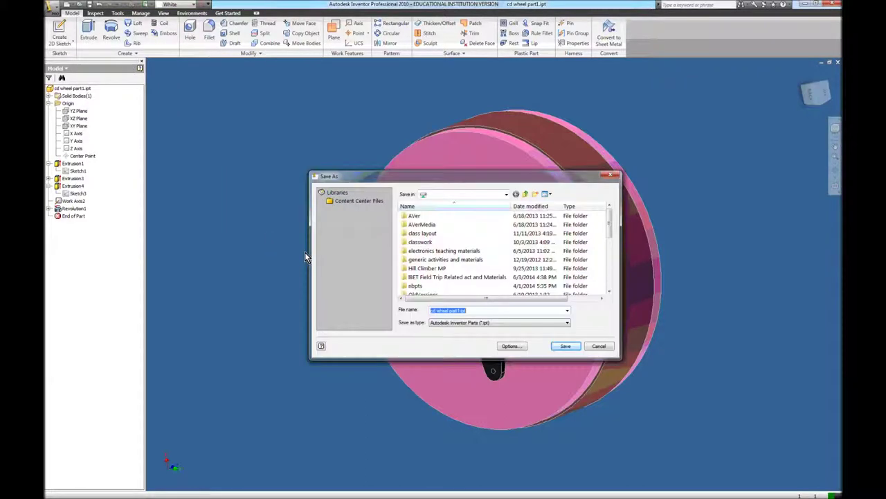
left_click_drag(474, 309, 418, 308)
type("foam wheel")
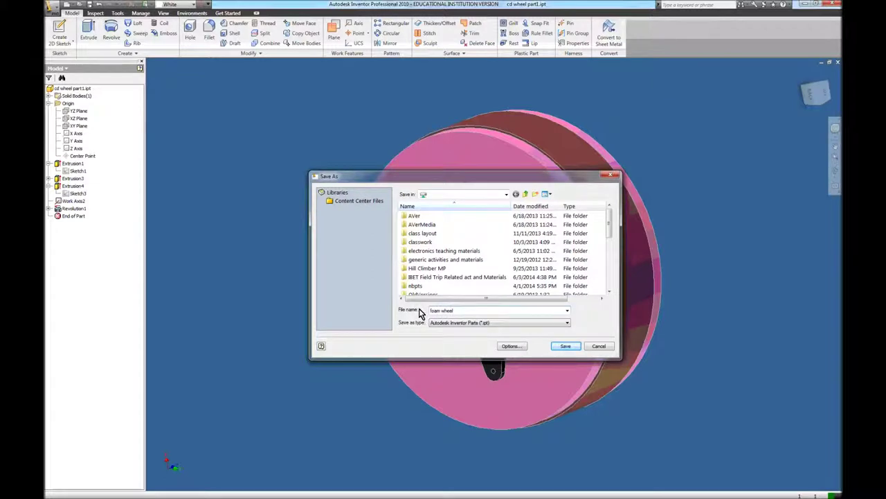
left_click(564, 347)
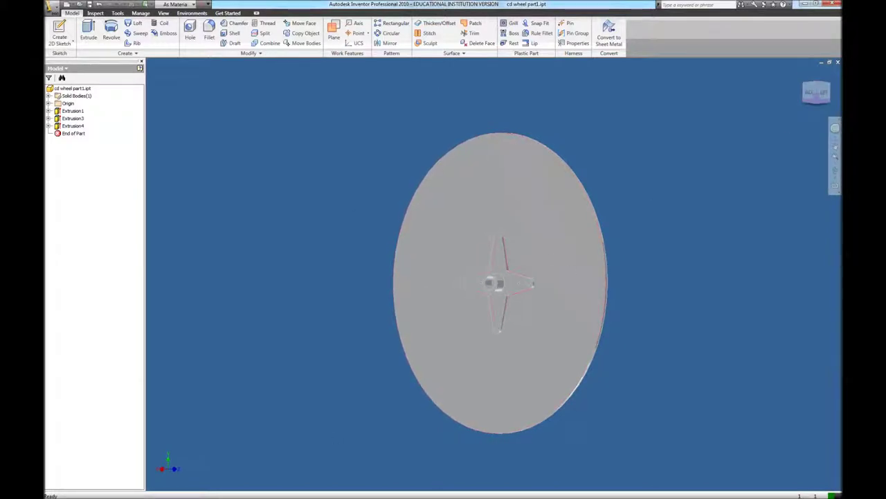
Create a work axis through the centre of the original CD wheel from the hub's cylindrical face
left_click(355, 26)
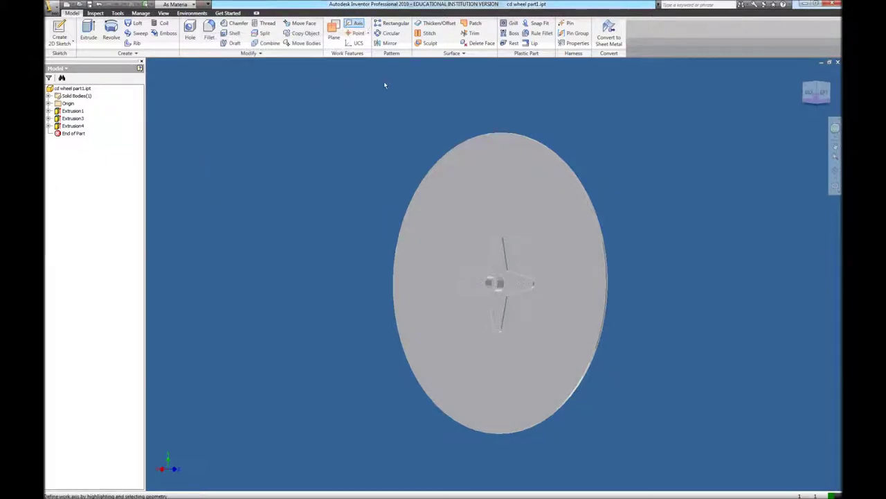
scroll(491, 282, "up", 5)
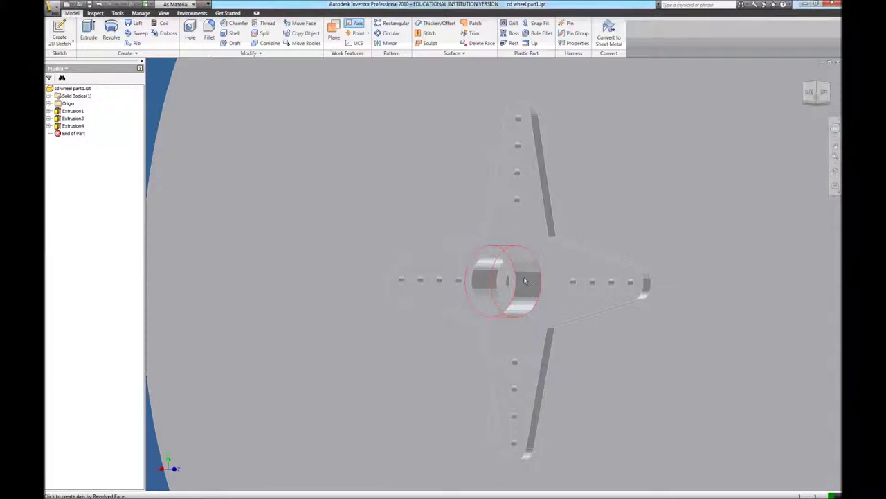
left_click(483, 272)
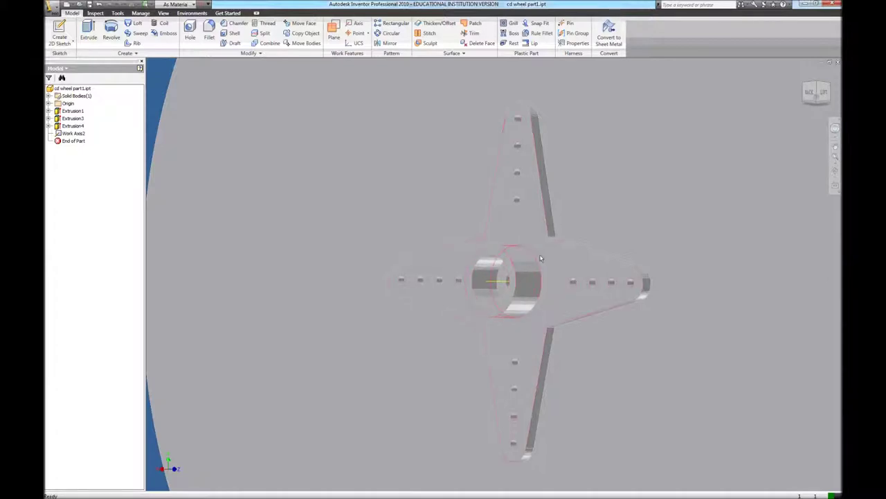
scroll(541, 254, "up", 5)
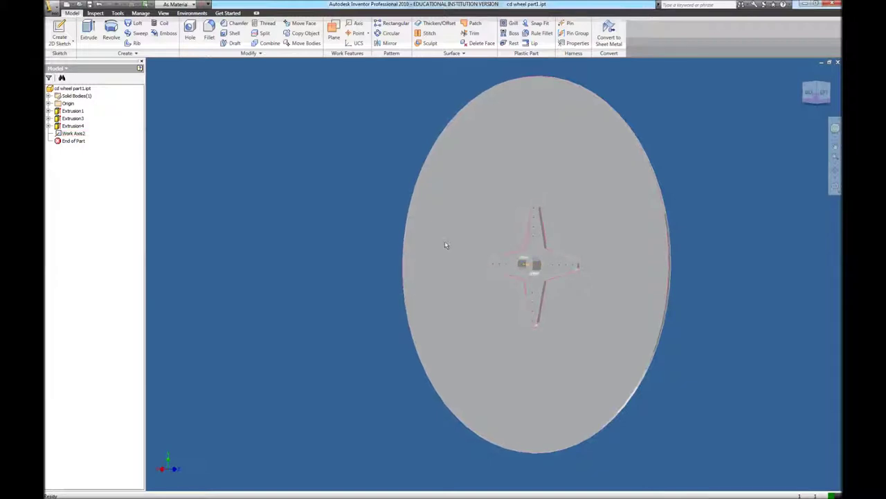
Compare the origin planes and start a new sketch on the YZ Plane, which cuts across the CD wheel
left_click(49, 103)
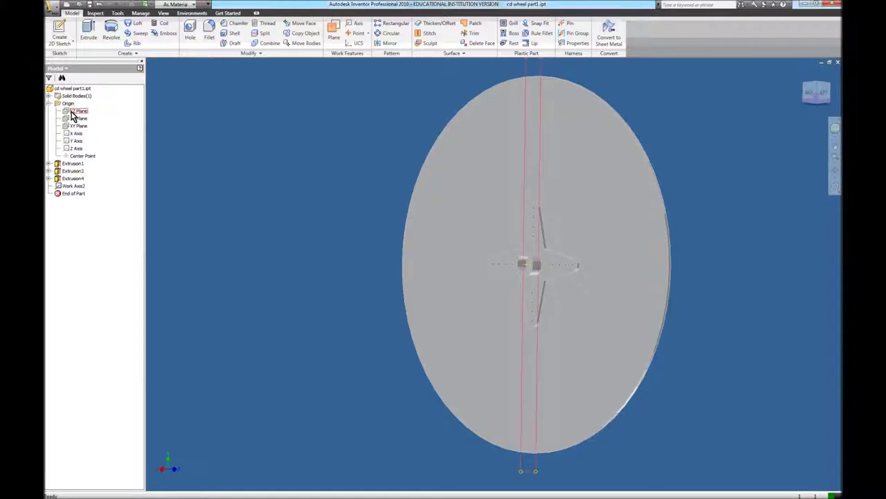
left_click(73, 112)
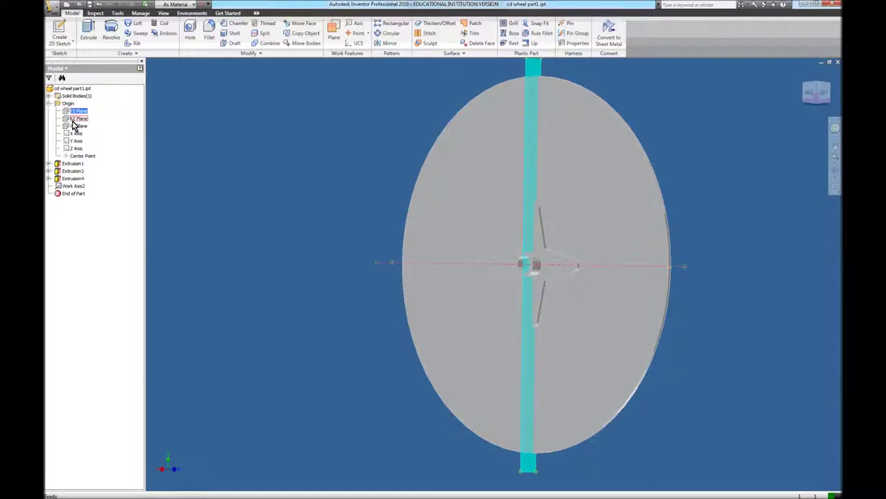
left_click(75, 119)
left_click(77, 126)
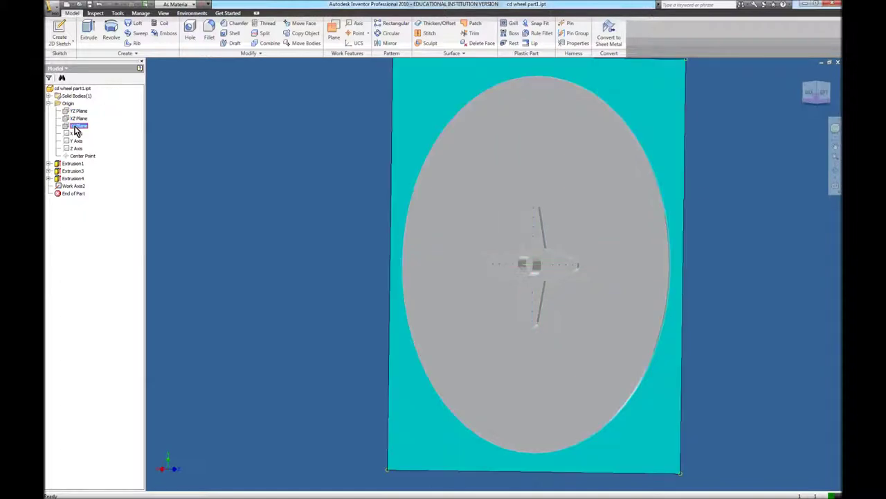
left_click(76, 119)
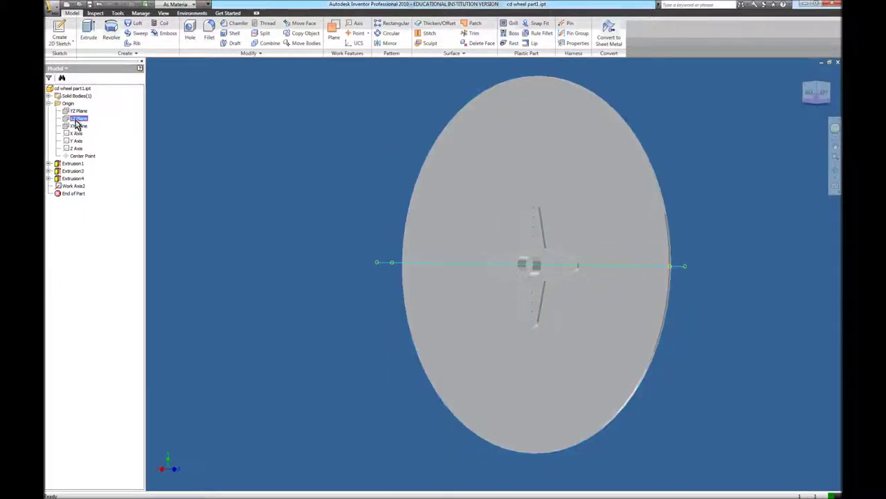
left_click(77, 113)
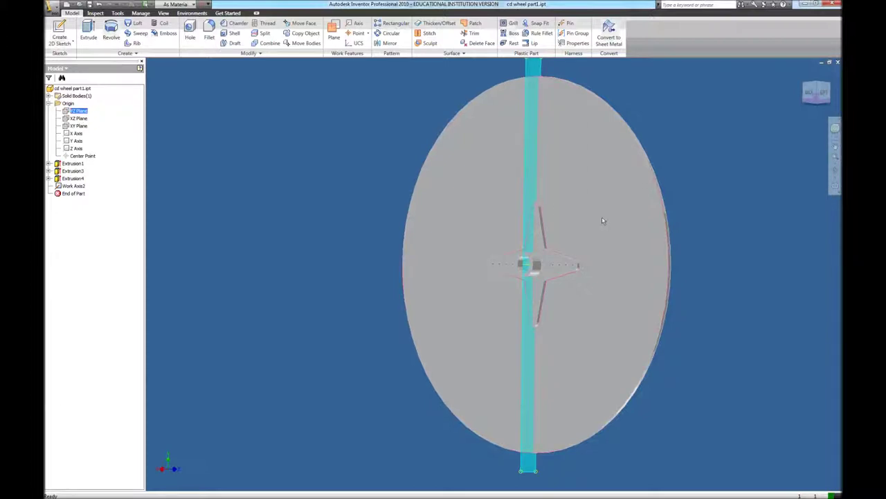
right_click(83, 112)
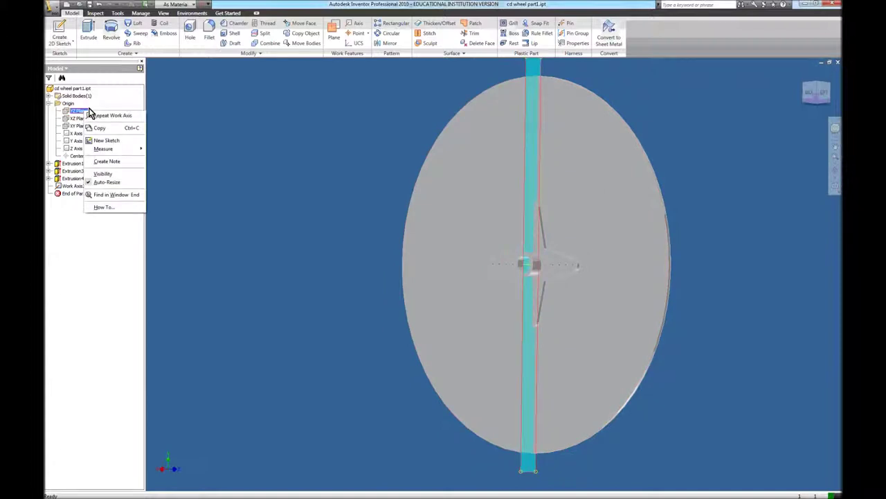
left_click(107, 141)
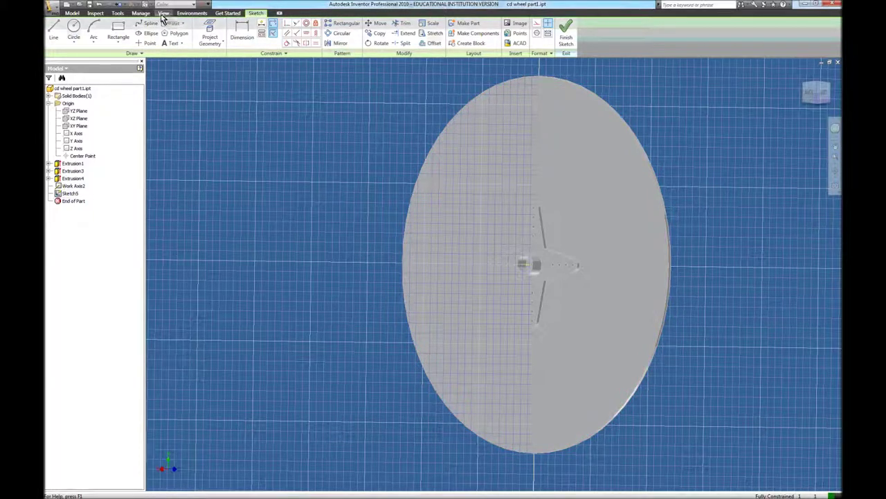
Slice the graphics at the sketch plane and show the thin disc's rim edge-on from the left side
left_click(164, 14)
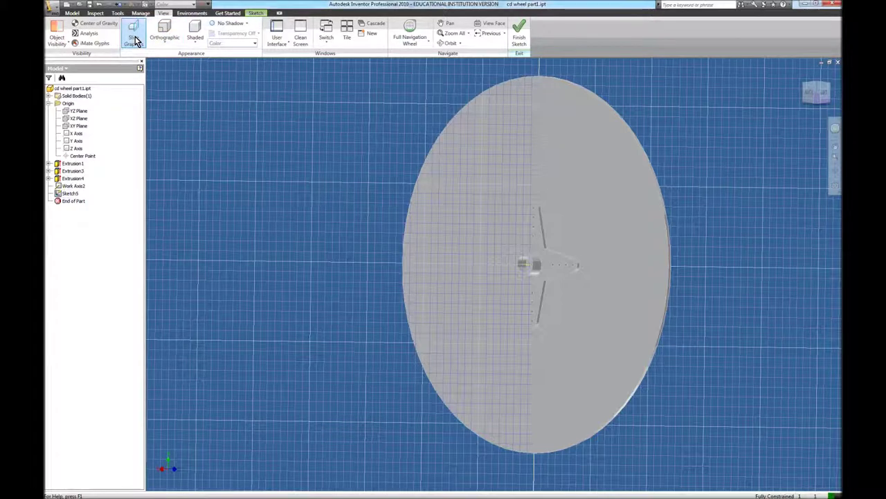
left_click(134, 37)
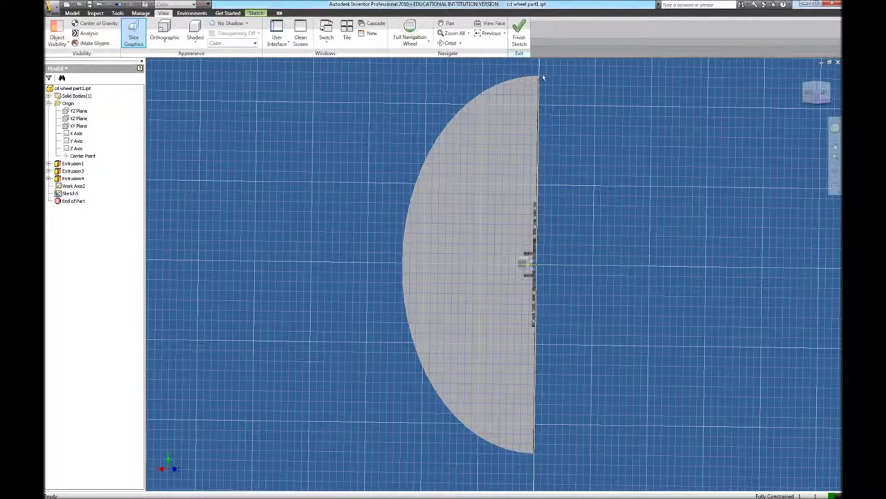
left_click(824, 95)
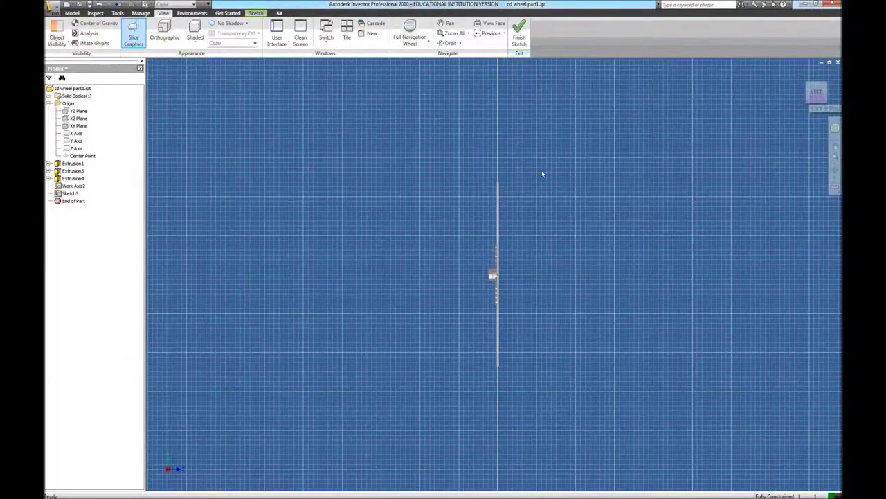
scroll(503, 186, "down", 3)
scroll(503, 182, "down", 3)
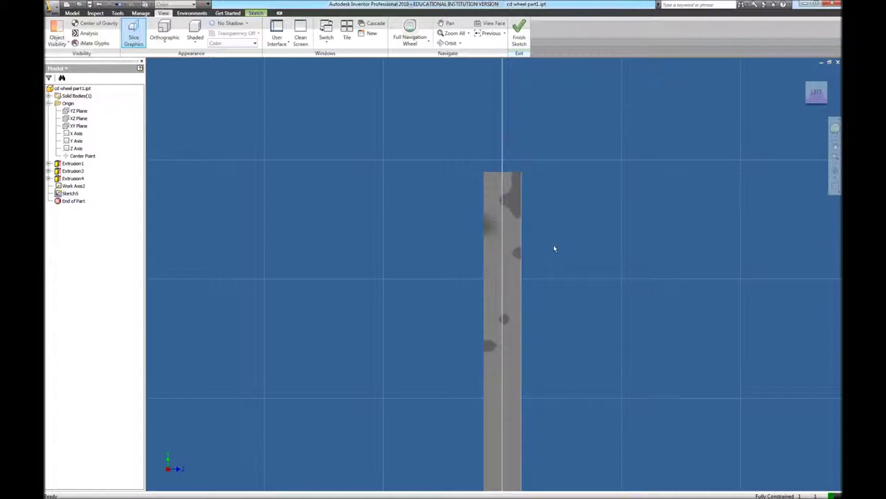
Project the rim edge and both side faces of the sliced disc into the sketch
left_click(256, 14)
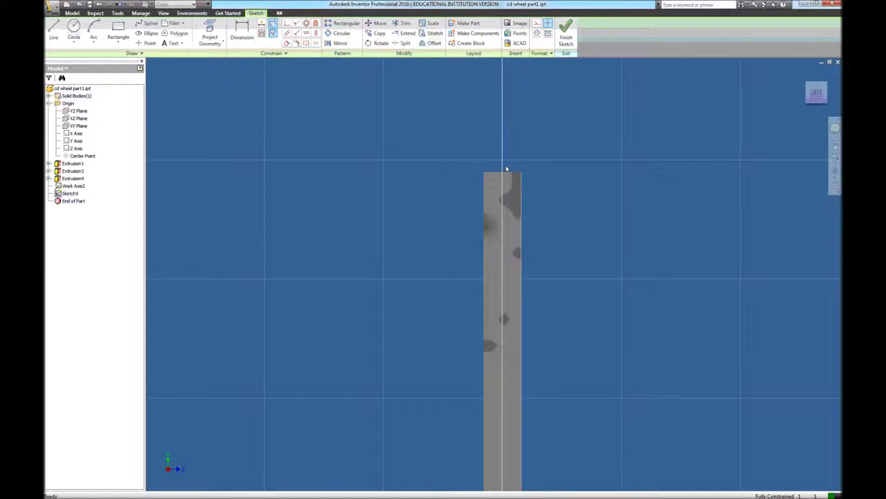
left_click(206, 31)
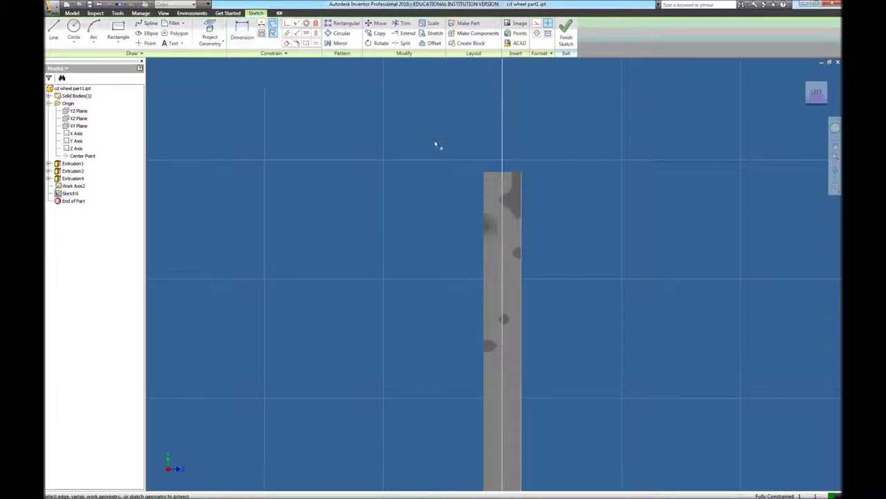
left_click(493, 175)
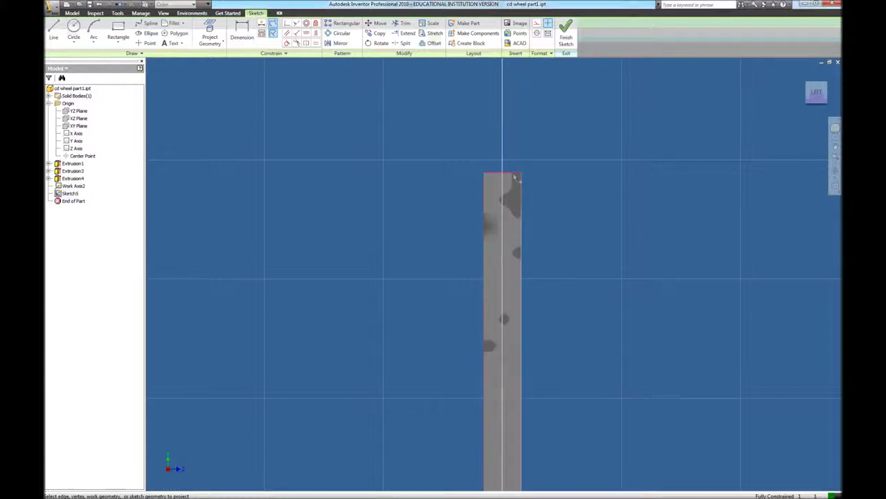
left_click(521, 199)
left_click(484, 198)
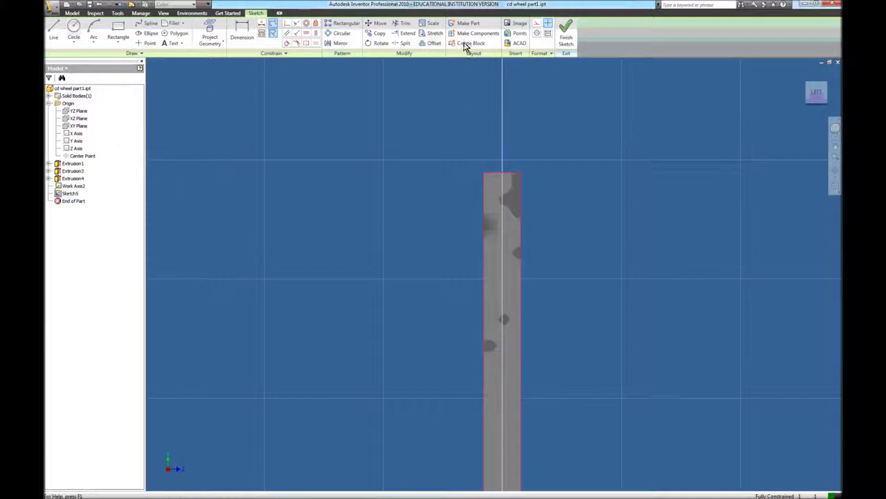
Sketch three thin adjoining rectangles along one disc face, over the rim edge and along the opposite face, forming a U around the rim
left_click(117, 42)
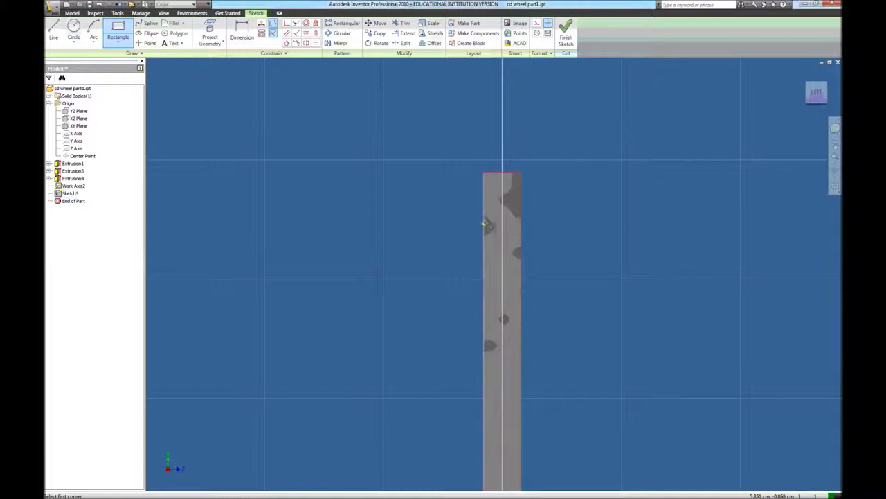
left_click(484, 221)
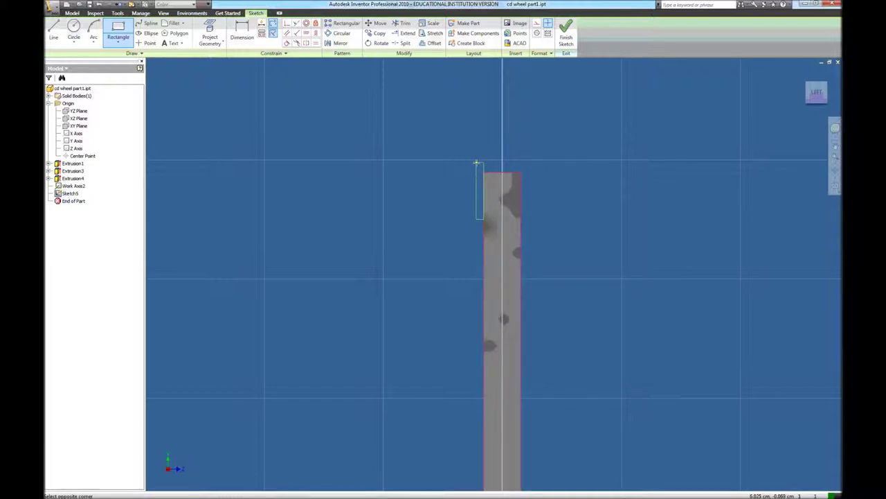
left_click(477, 163)
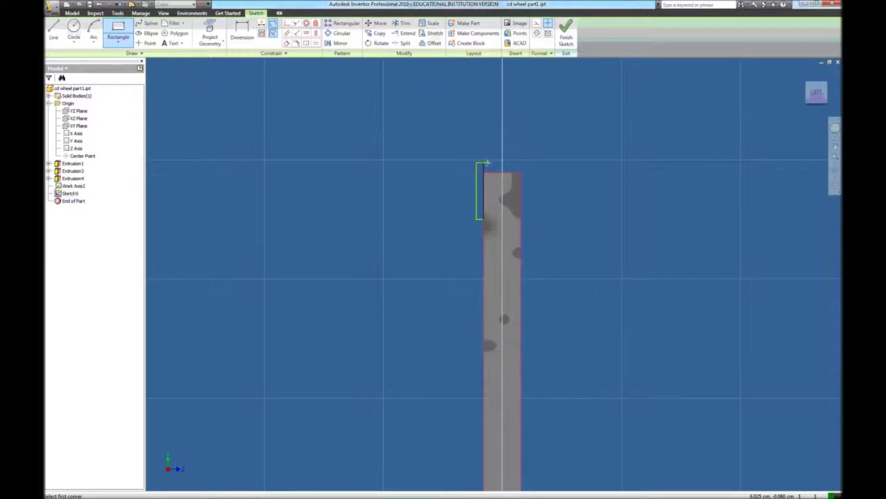
left_click(484, 163)
left_click(483, 165)
left_click(532, 172)
left_click(483, 164)
left_click(534, 172)
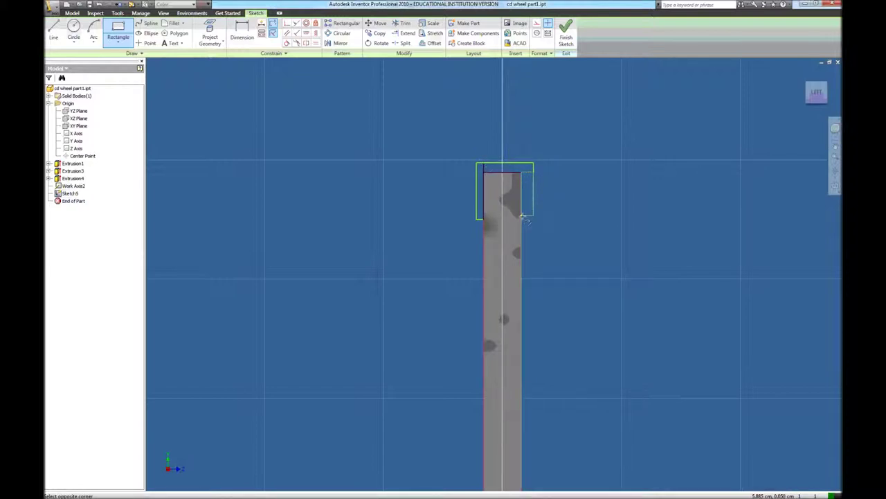
left_click(521, 216)
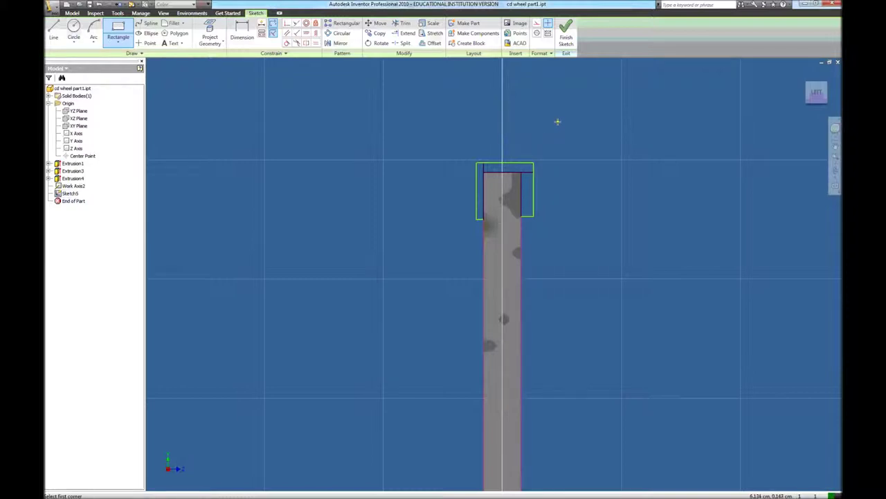
key("Escape")
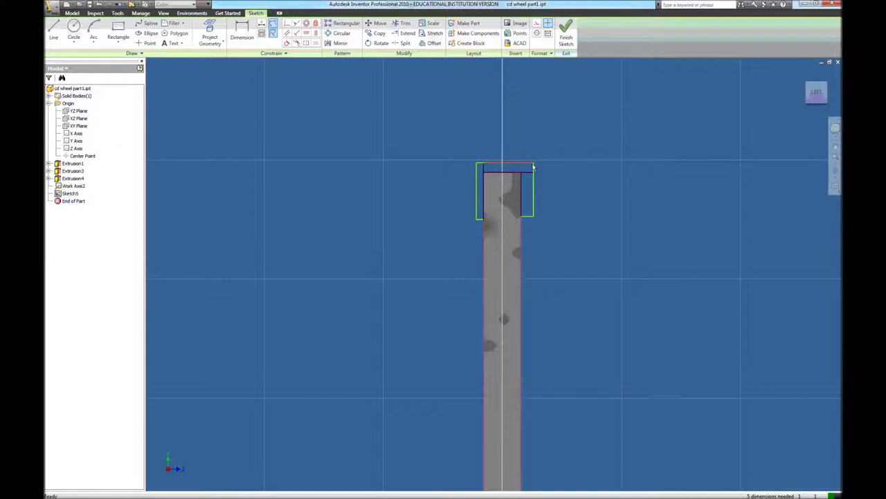
Dimension the thickness of the rectangle on the disc's left-hand face and set it to 0.5 mm
key("d")
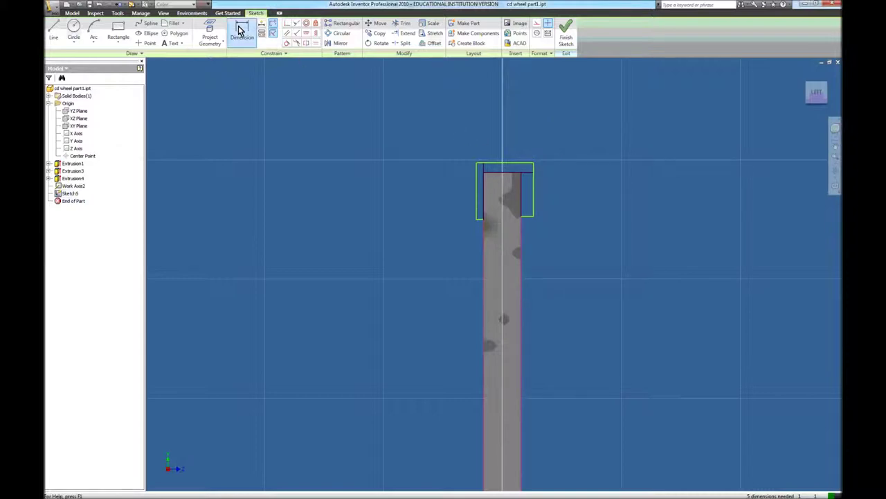
left_click(476, 182)
left_click(433, 184)
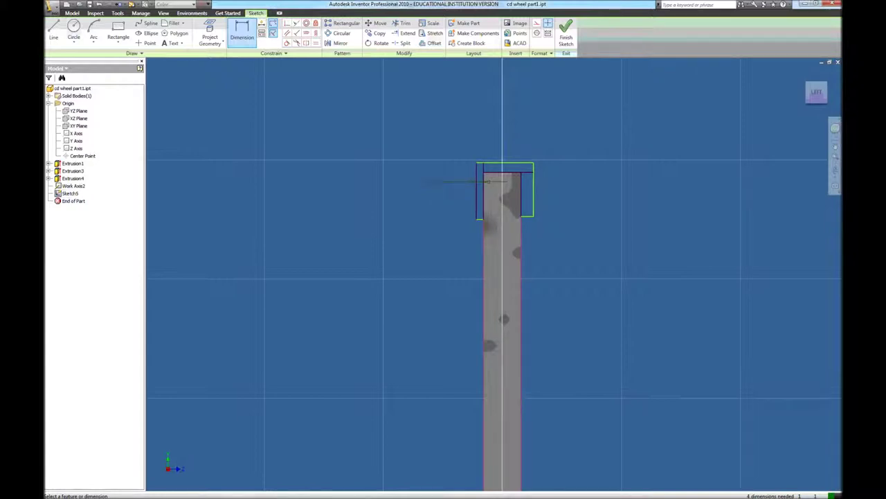
type("1")
type("5mm")
key("Return")
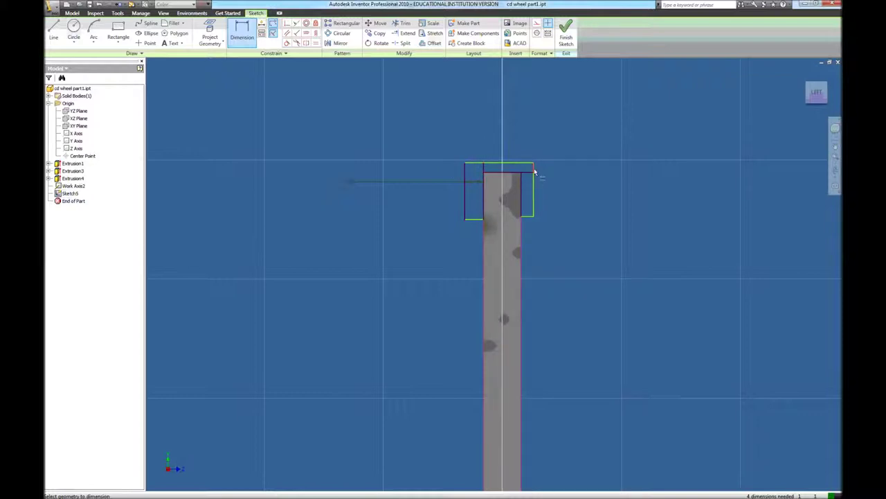
Apply equal constraints so the rectangles over the rim and on the right-hand face match the left leg's thickness
left_click(315, 43)
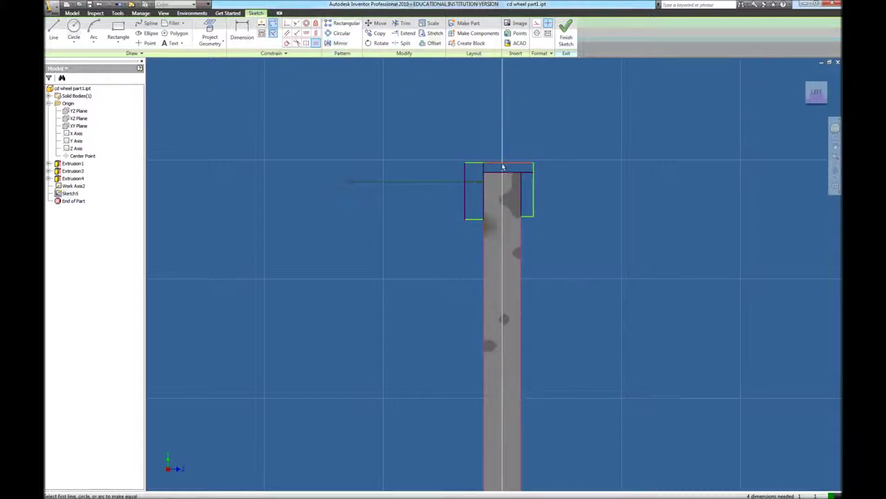
left_click(476, 166)
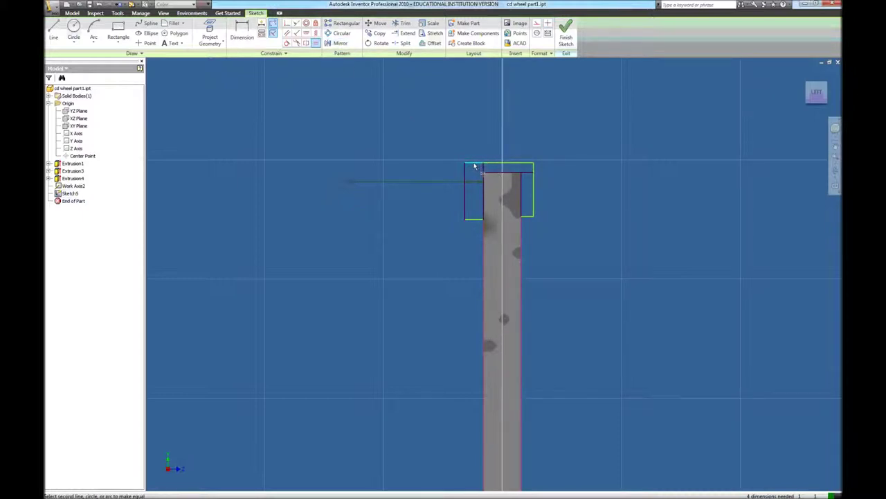
left_click(535, 170)
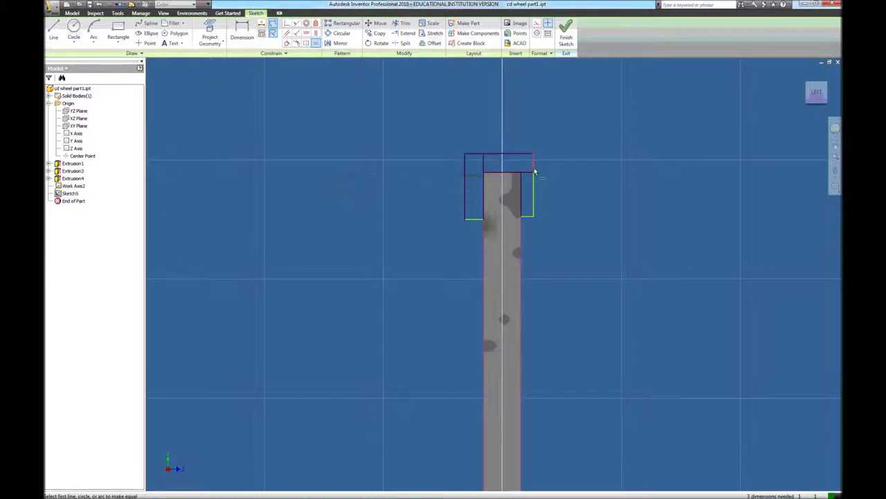
left_click(472, 156)
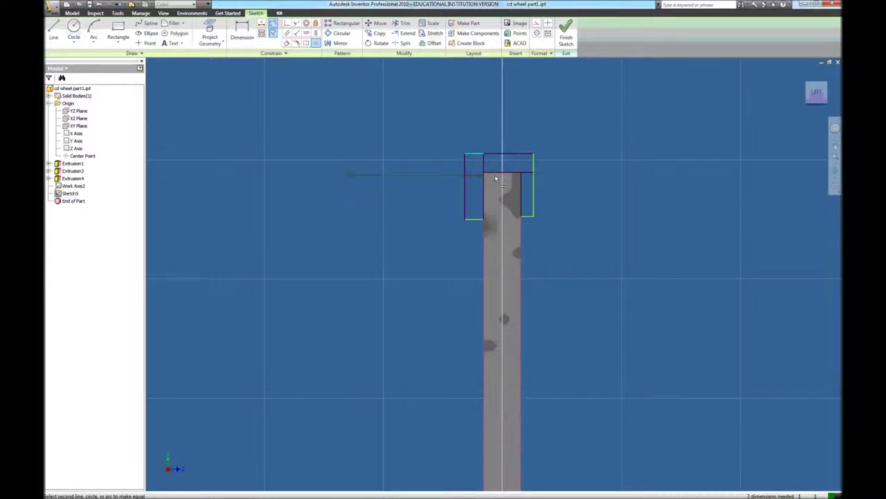
left_click(529, 217)
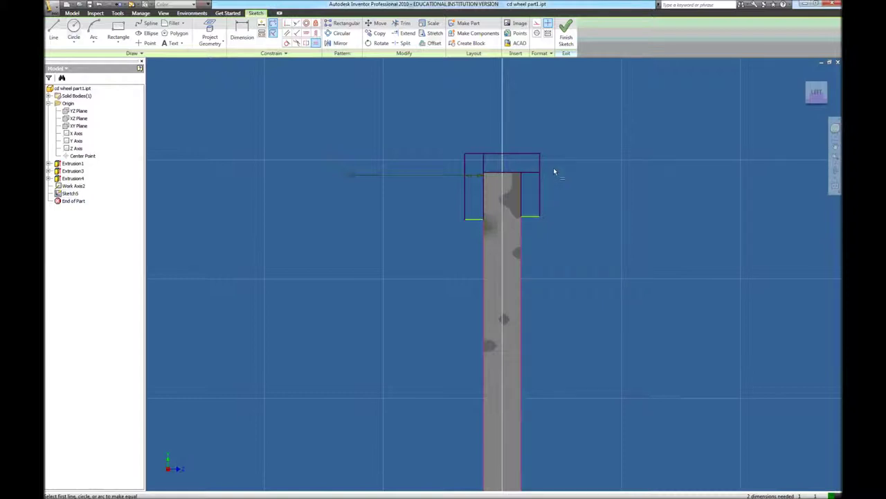
key("Escape")
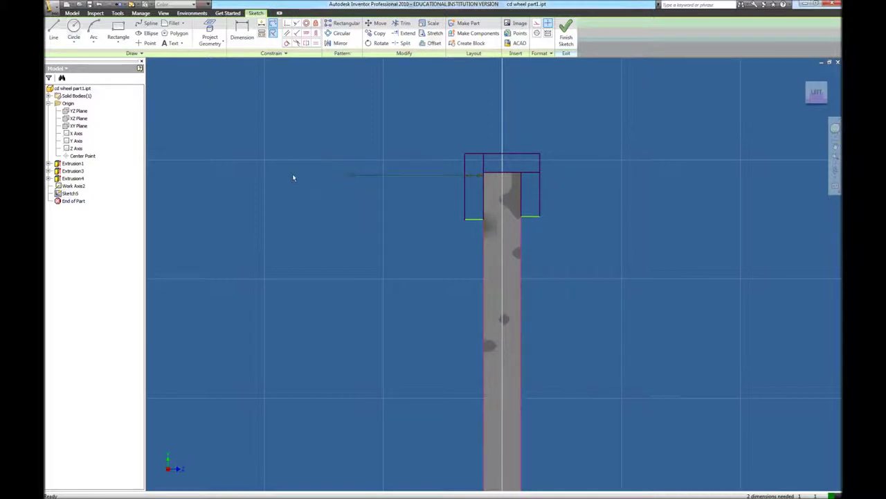
Change the U profile's thickness dimension to 0.25 mm
left_click(351, 176)
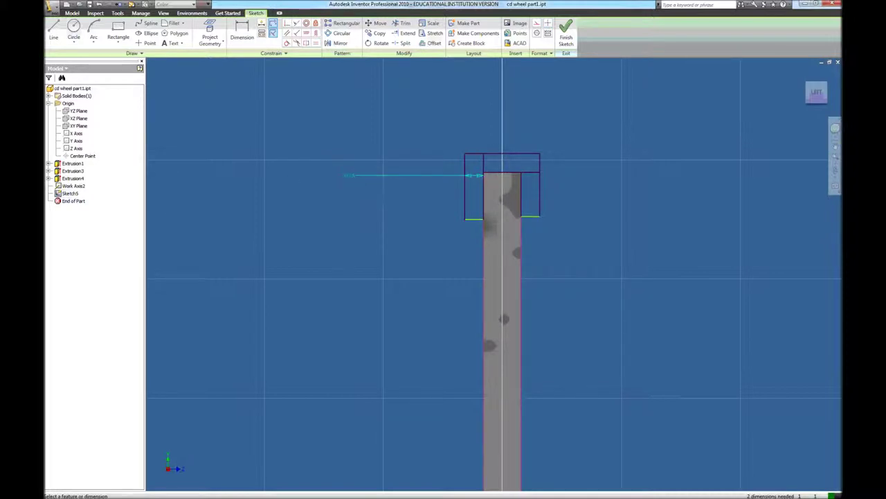
left_click(243, 248)
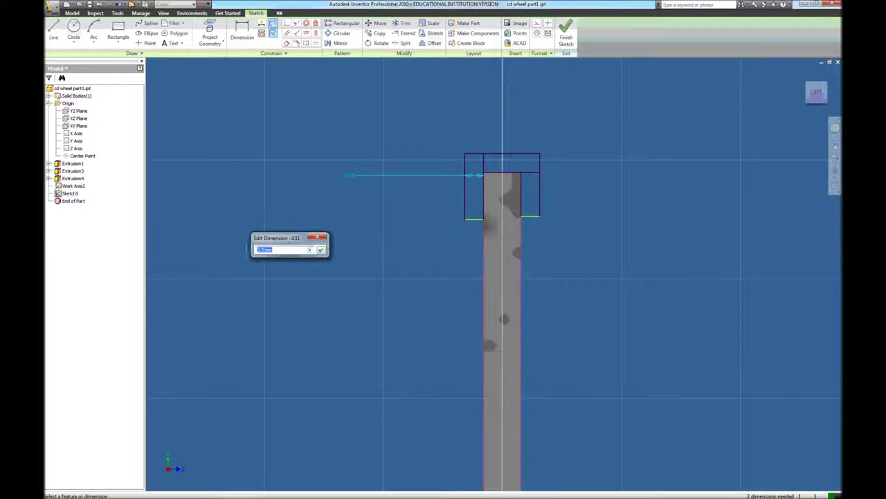
type("1")
type("25mm")
key("Return")
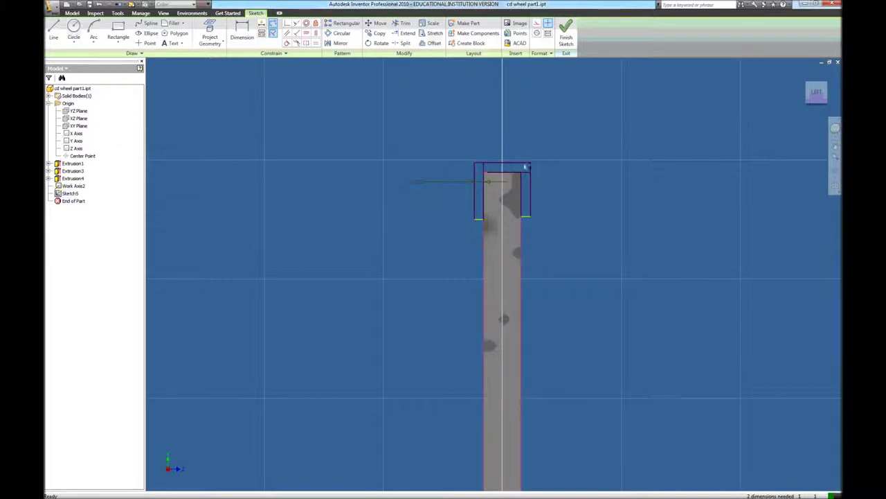
Set the U profile's thickness dimension back to 0.5 mm
left_click(415, 184)
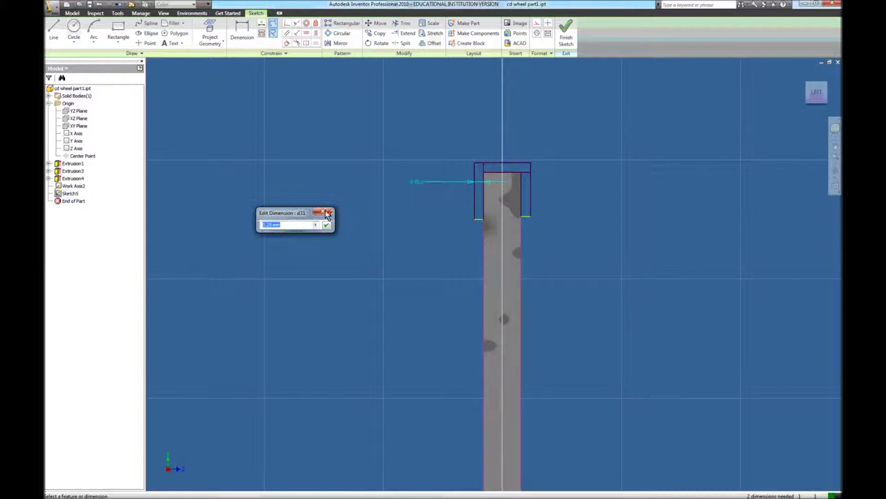
left_click(286, 224)
left_click_drag(286, 225, 238, 230)
key("BackSpace")
type(".5 mm")
key("Return")
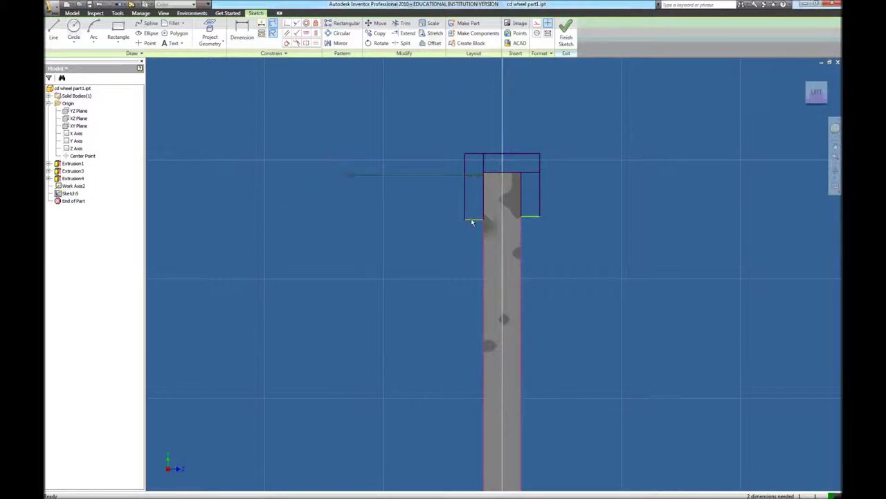
Stretch both legs of the U profile further down the disc and make their lower ends collinear
left_click_drag(473, 221, 465, 268)
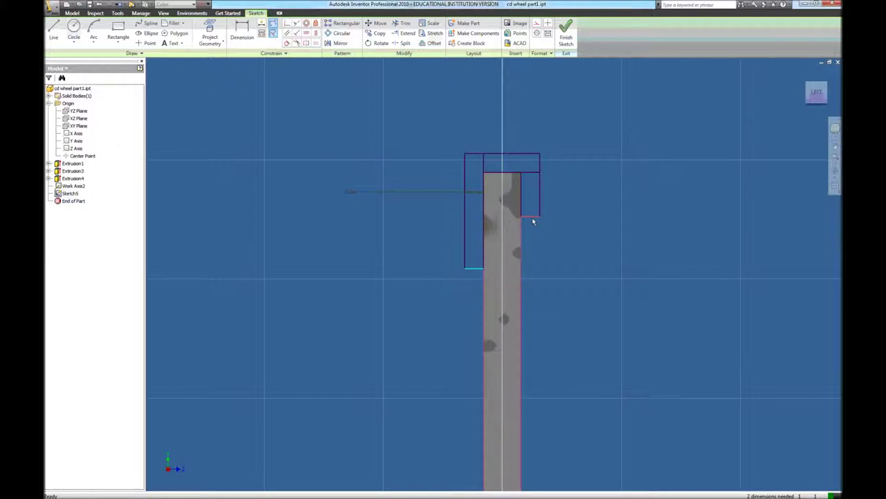
left_click_drag(532, 217, 531, 233)
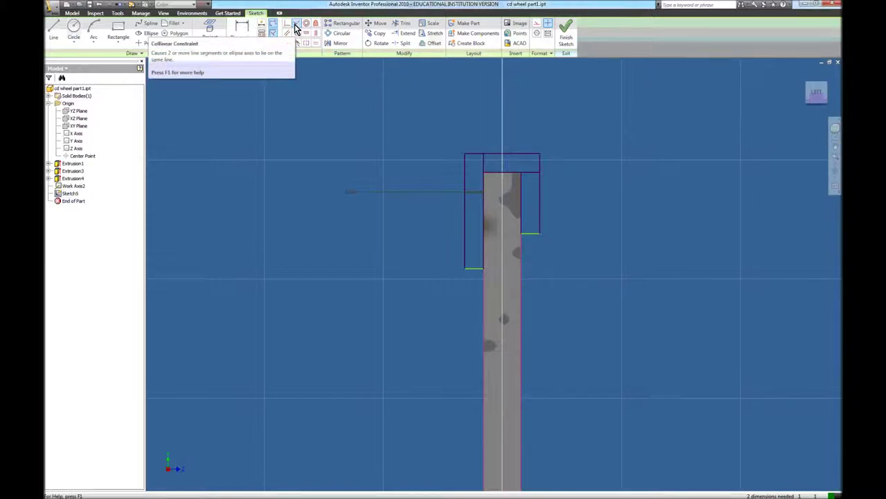
left_click(295, 27)
left_click(477, 269)
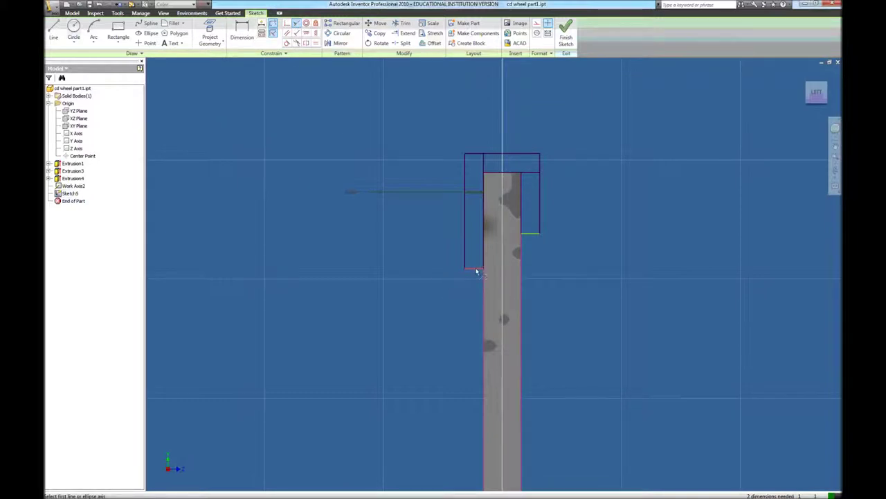
left_click(532, 235)
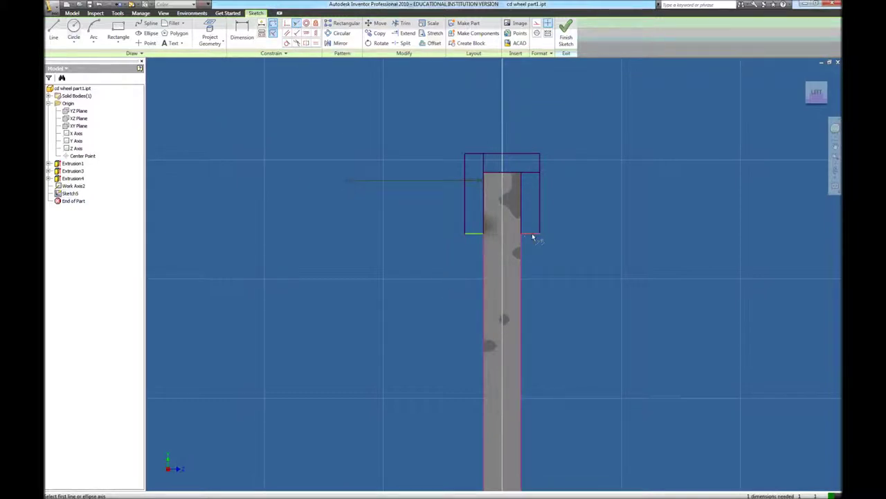
key("Escape")
mouse_move(474, 232)
left_mouse_down()
mouse_move(463, 316)
mouse_move(473, 317)
mouse_move(478, 286)
mouse_move(474, 239)
left_mouse_up()
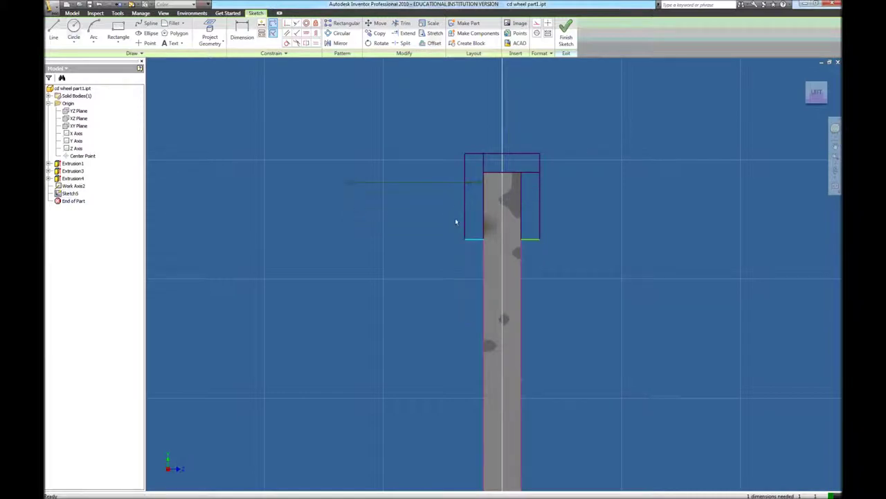
Dimension the U profile's overall height from its outer edge to the lower end of the right leg as 0.25 in
left_click(237, 34)
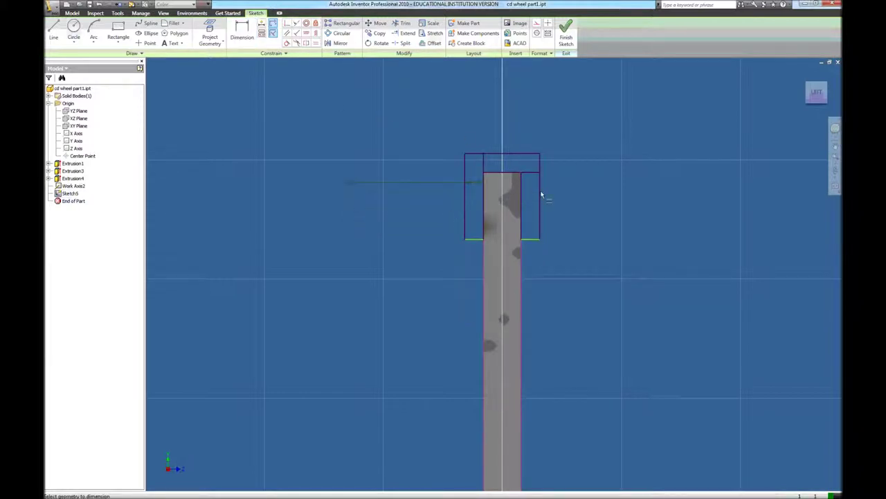
left_click(524, 154)
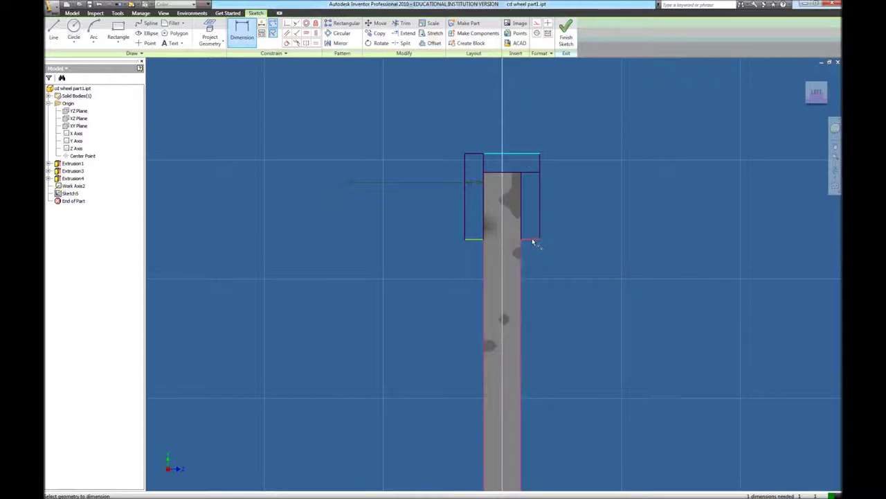
left_click(534, 244)
left_click(613, 201)
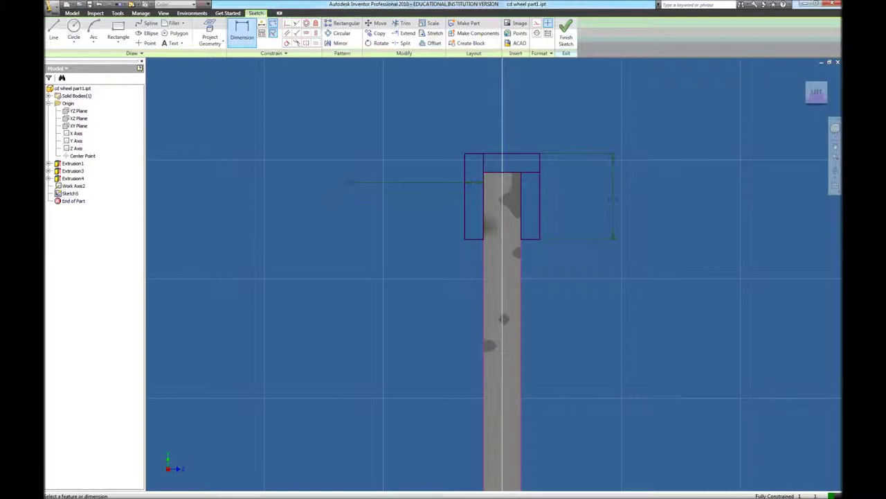
left_click(347, 250)
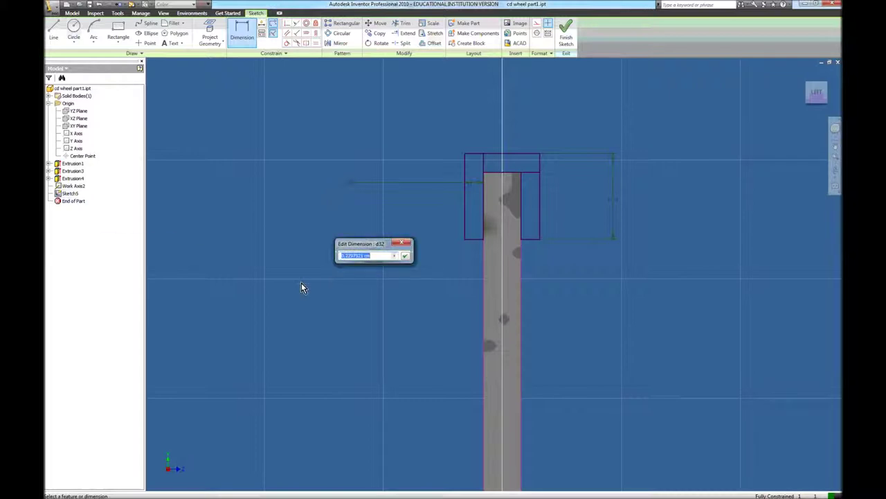
type(".25in")
key("Return")
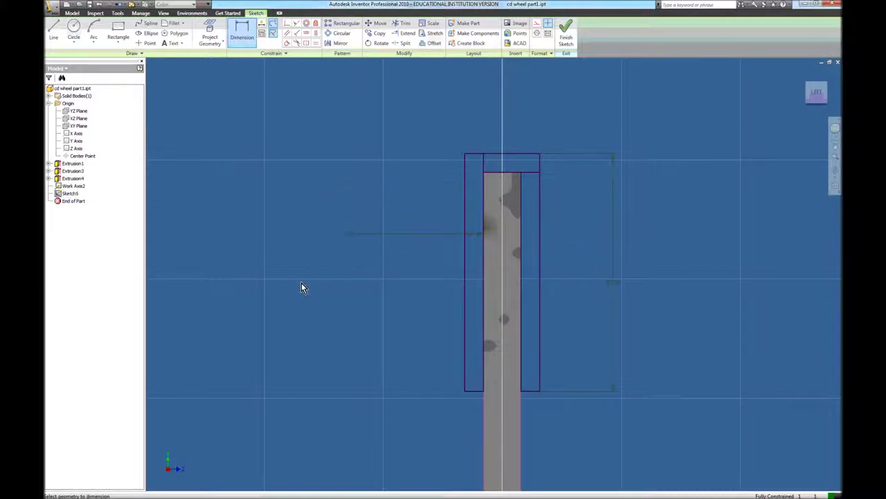
Show the whole wheel in an isometric view and finish the U-profile sketch
scroll(305, 285, "down", 2)
scroll(305, 284, "down", 2)
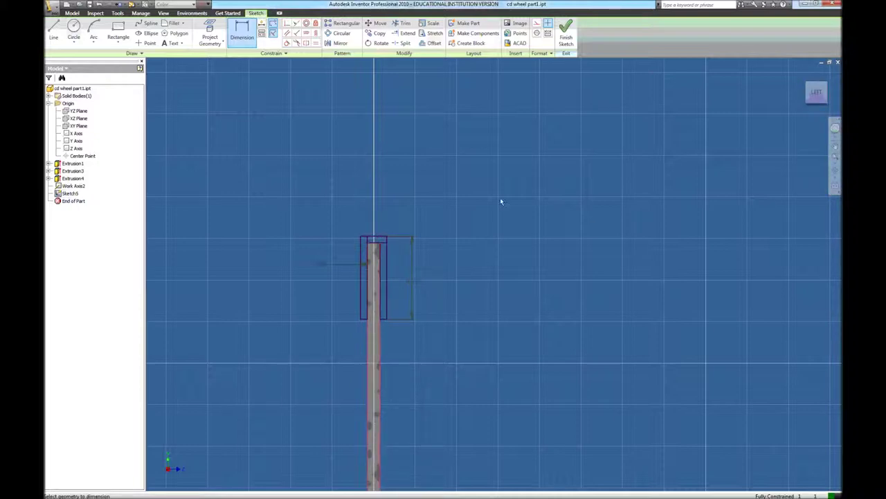
left_click(801, 74)
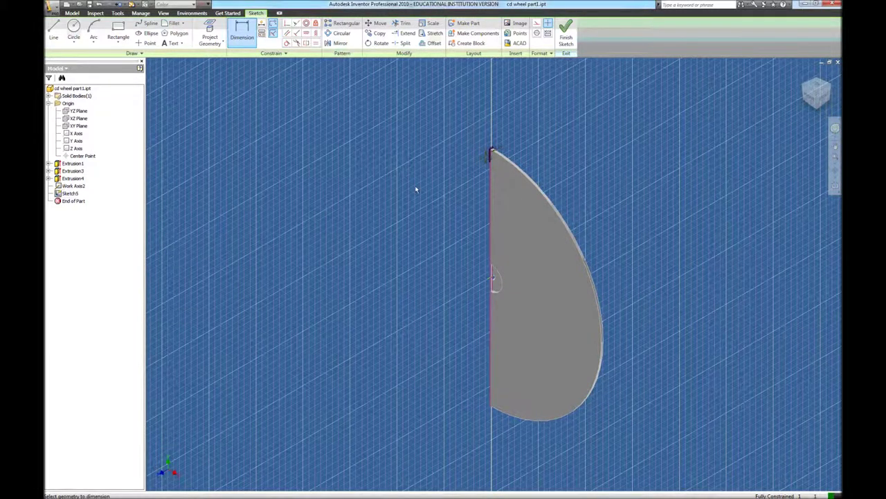
left_click(565, 32)
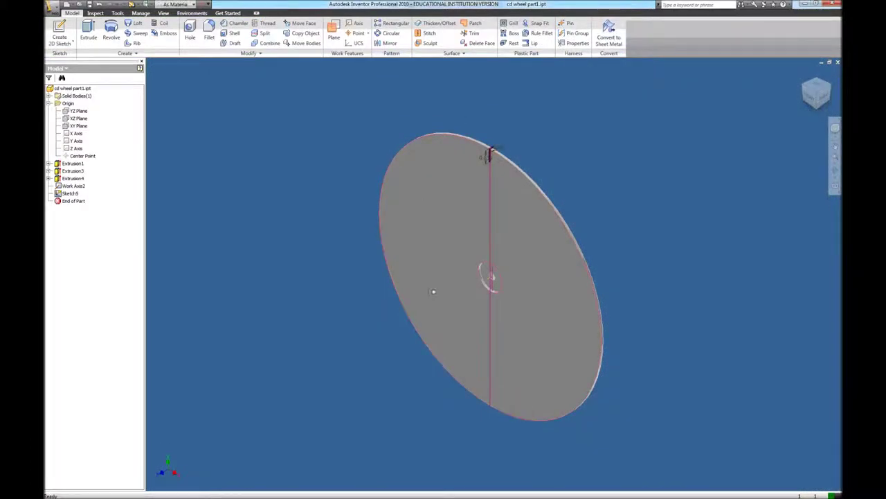
left_click(160, 15)
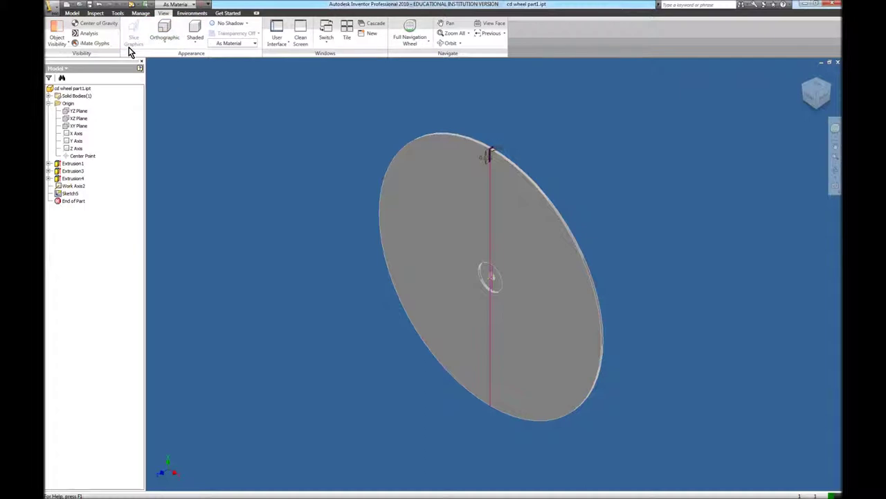
scroll(518, 225, "down", 3)
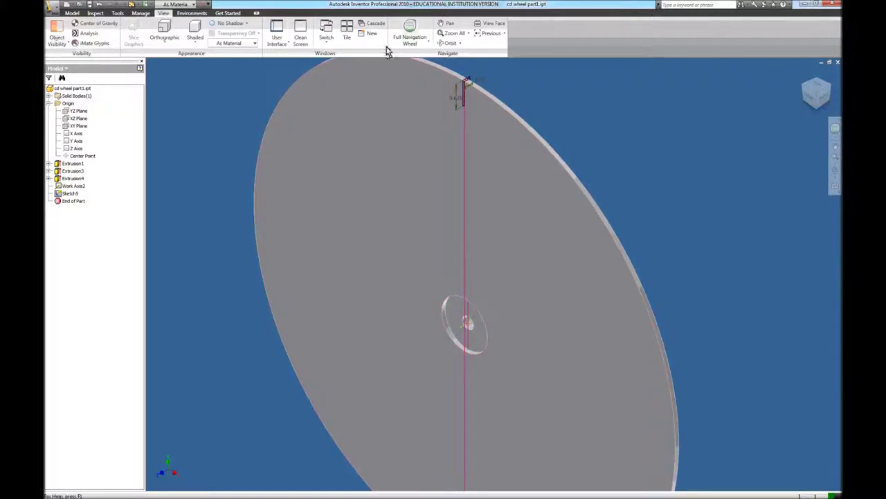
Start a Revolve using both regions of the U profile, with the work axis through the wheel's hub as the axis
left_click(72, 13)
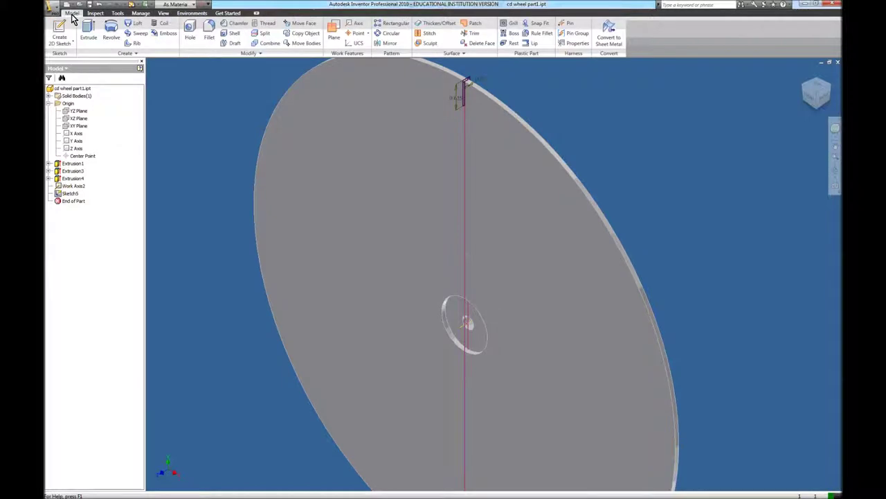
left_click(111, 31)
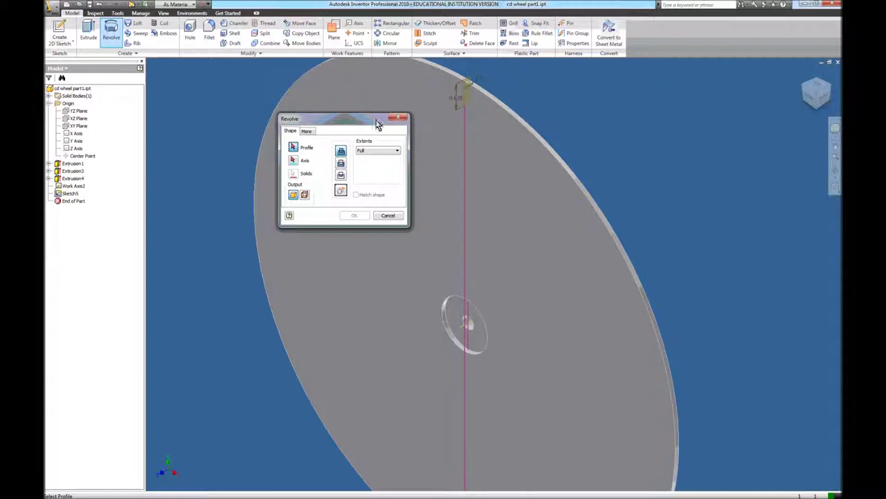
scroll(457, 82, "up", 5)
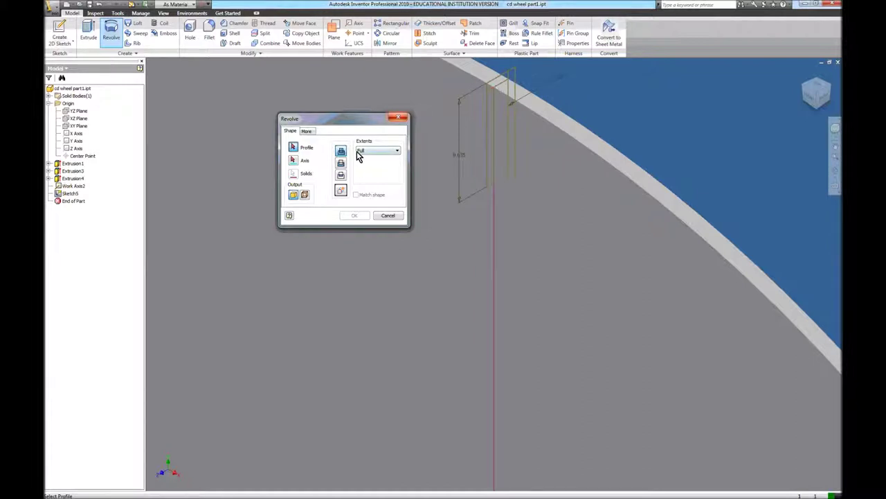
left_click(490, 128)
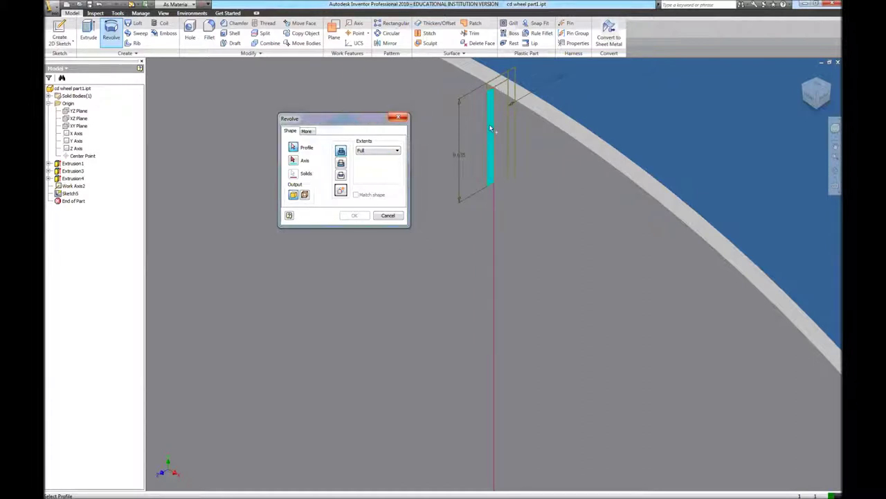
left_click(515, 81)
scroll(521, 97, "down", 5)
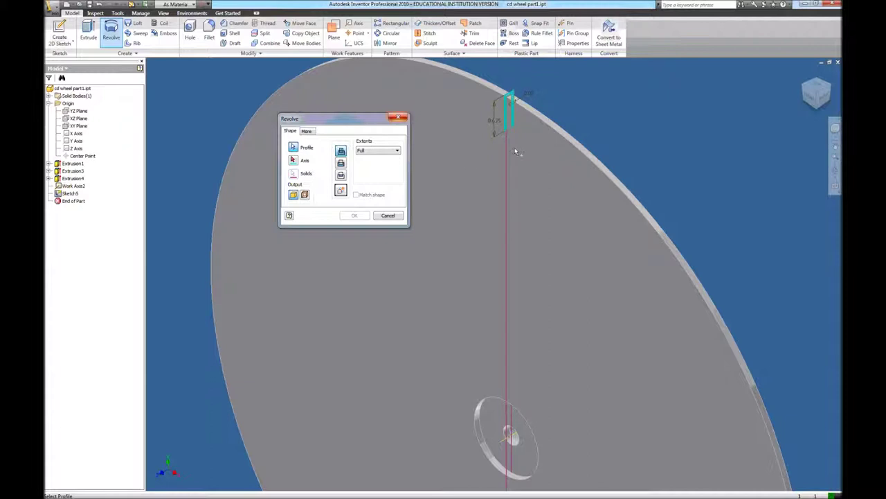
left_click(294, 162)
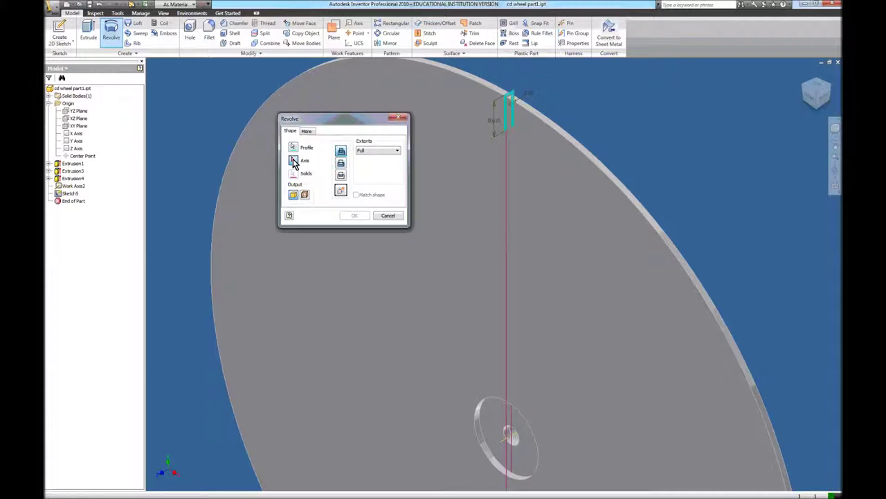
left_click(514, 436)
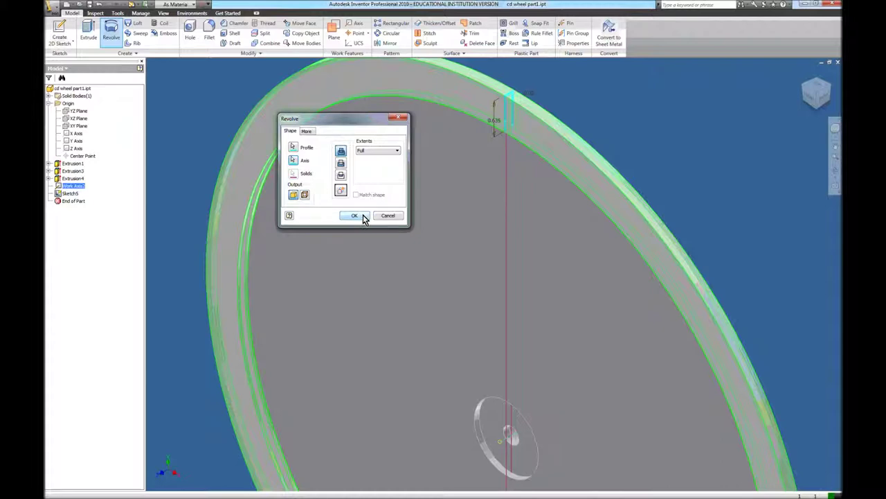
Try limiting the revolve to a 90-degree angle extending equally to both sides of the sketch
left_click(397, 151)
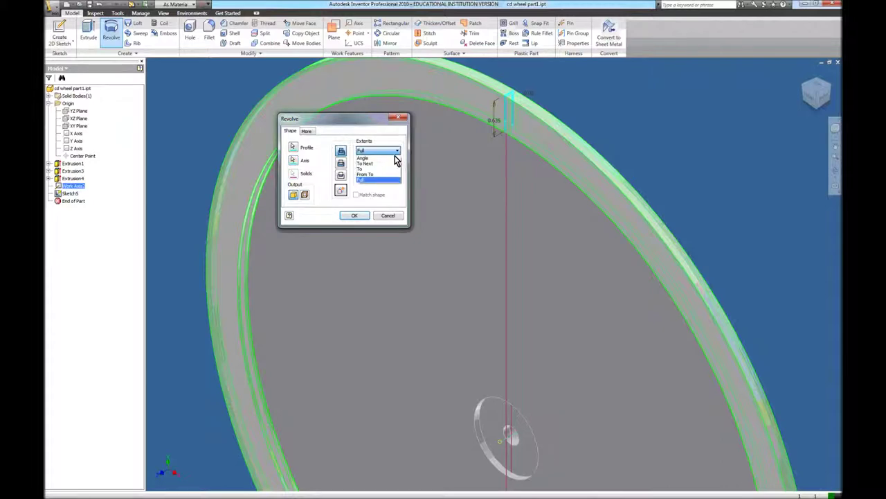
left_click(387, 159)
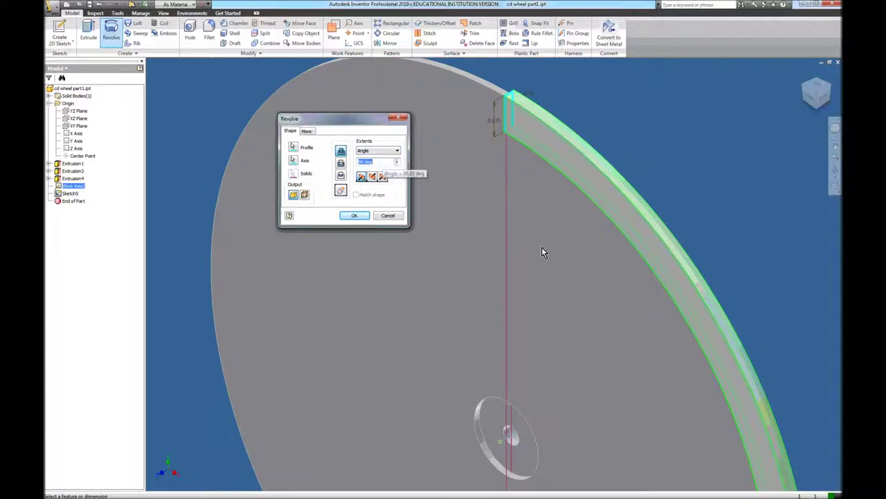
scroll(520, 235, "down", 3)
scroll(531, 263, "up", 2)
middle_click_drag(530, 263, 482, 238)
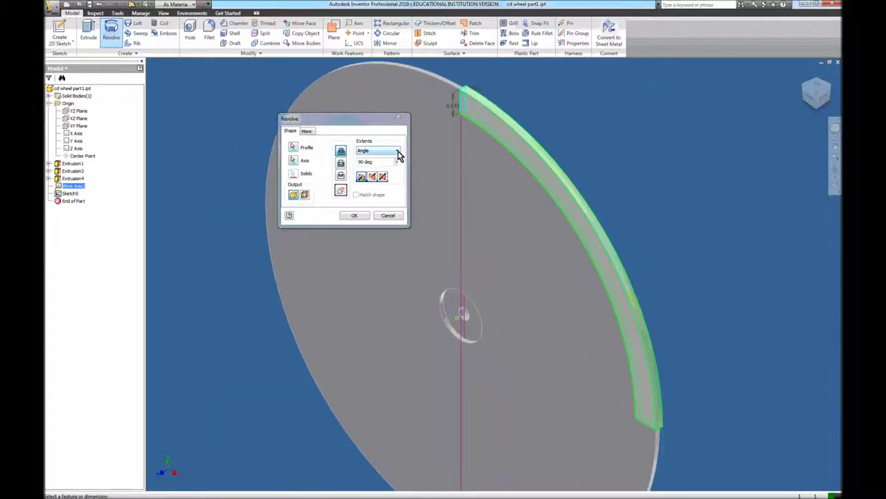
left_click(377, 178)
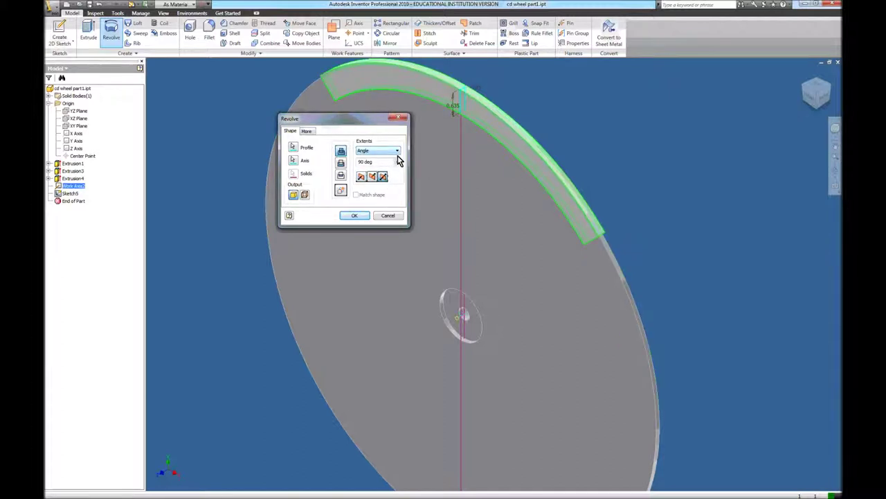
left_click(397, 164)
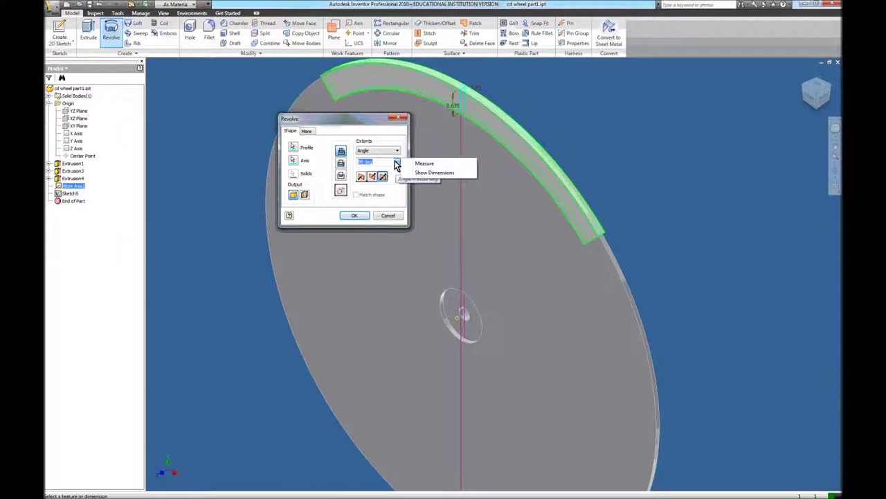
Set the revolve extents to Full and create the band around the wheel's rim
left_click(365, 152)
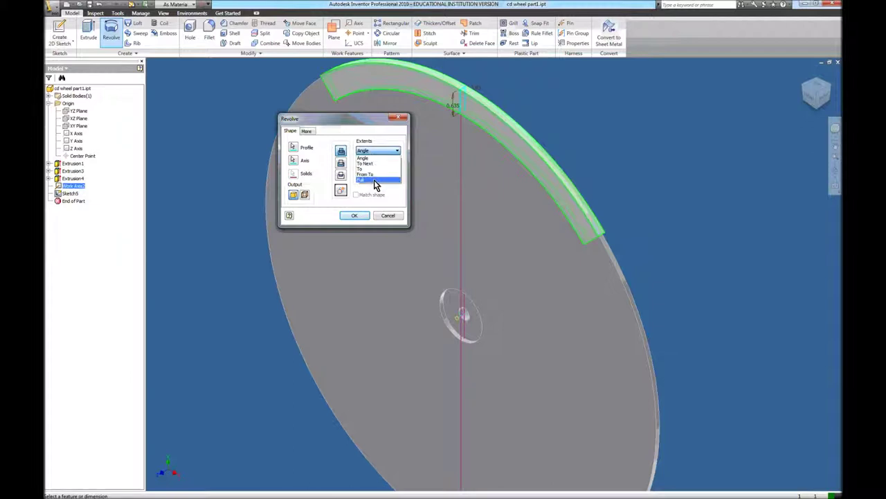
left_click(375, 187)
left_click(354, 216)
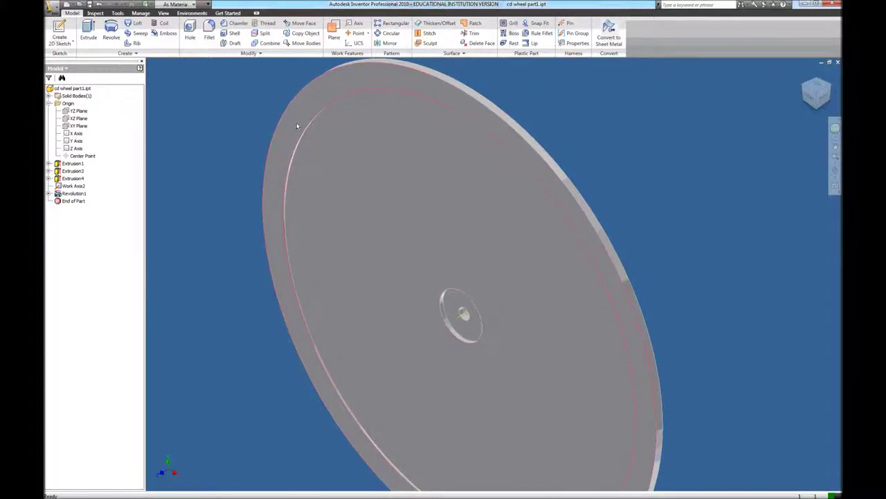
Set the feature color style of the revolved rim band to Tan
left_click(78, 195)
right_click(78, 195)
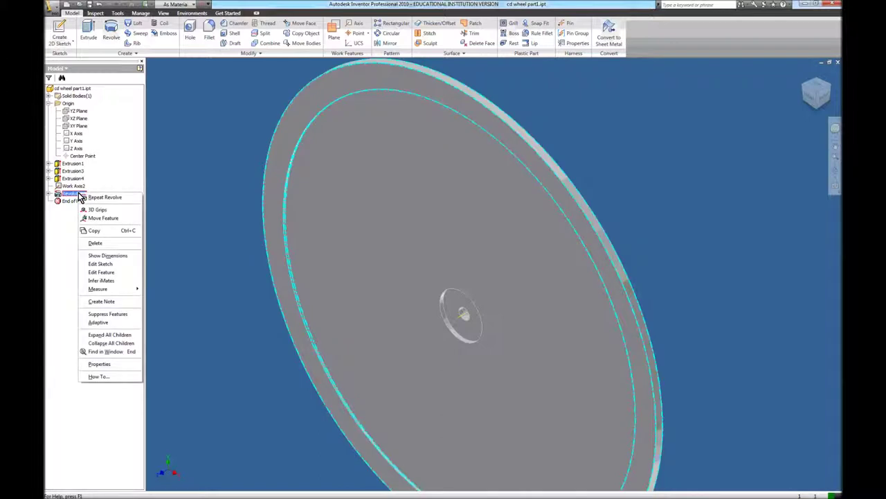
left_click(119, 364)
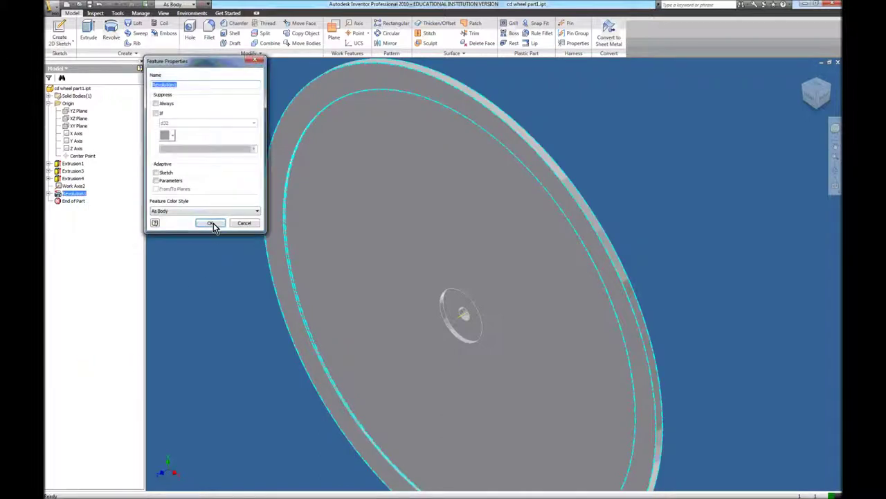
left_click(194, 212)
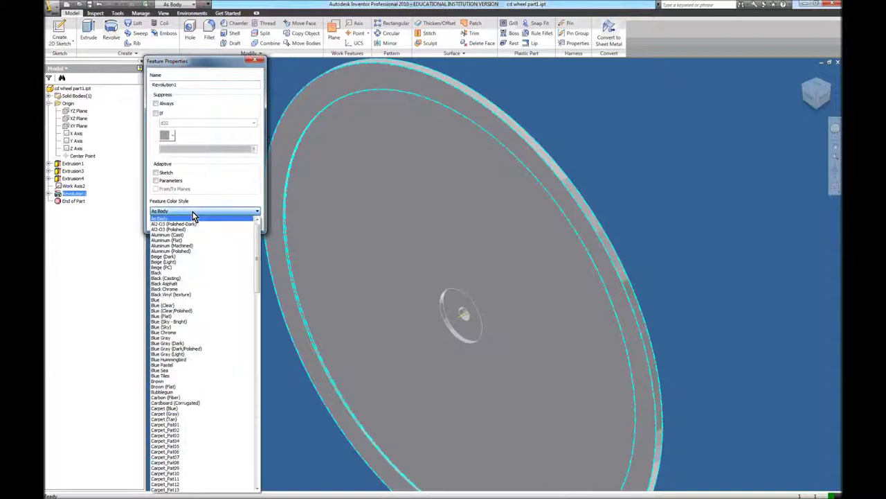
left_click_drag(257, 257, 259, 433)
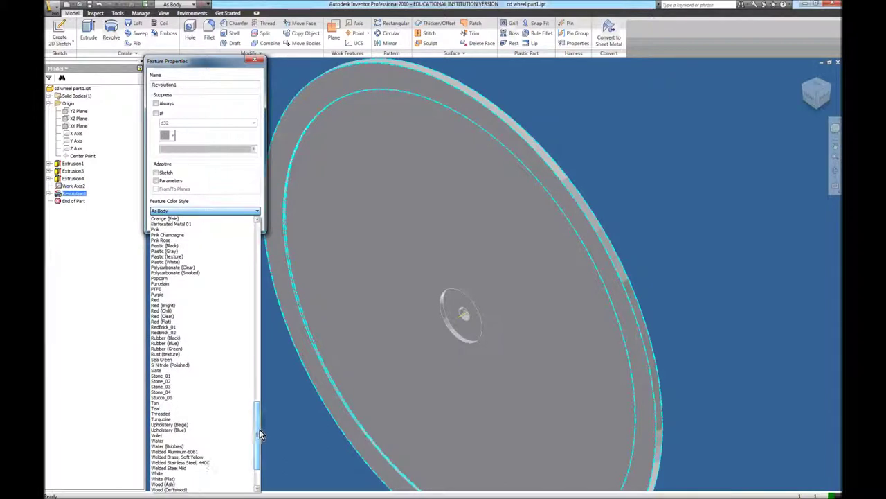
left_click(226, 402)
left_click(210, 223)
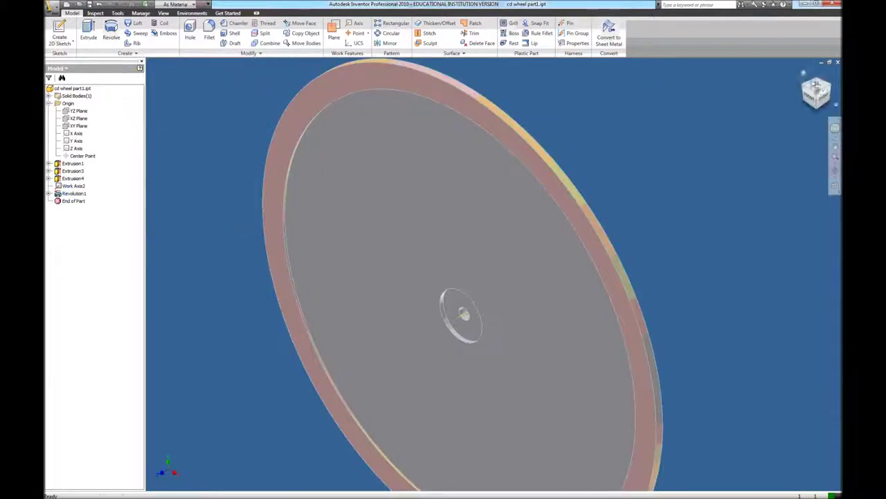
Start a constant-radius Fillet on the two outer circular edges of the rim band
middle_click_drag(457, 315, 469, 309, "shift")
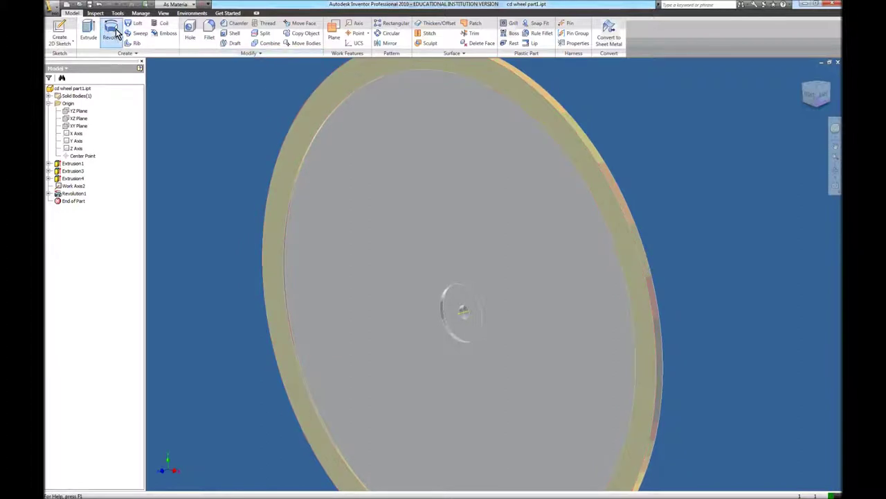
left_click(208, 29)
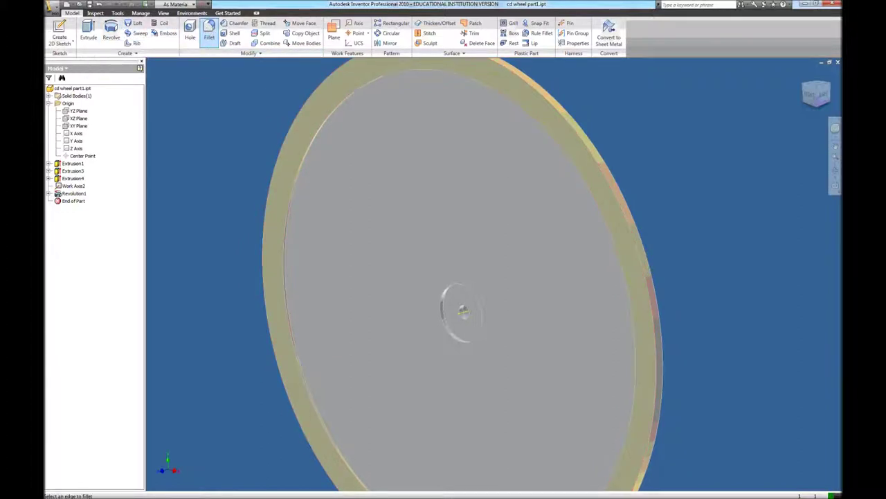
left_click_drag(187, 160, 257, 174)
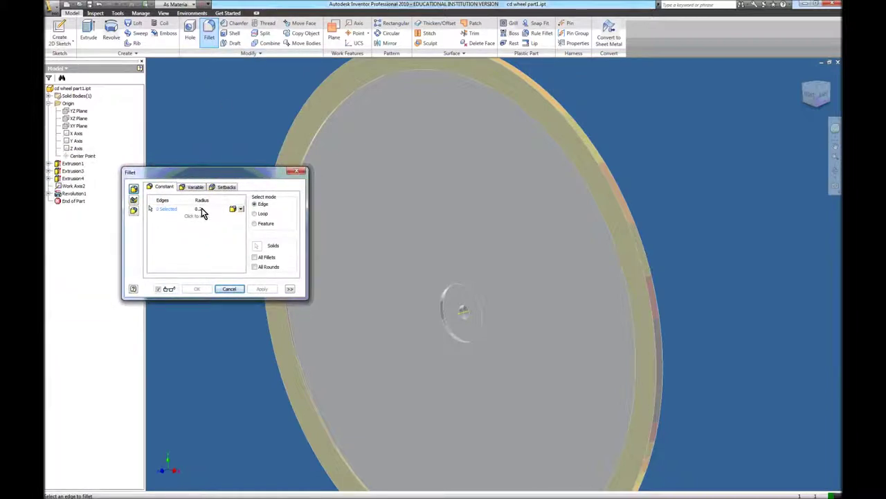
left_click(598, 155)
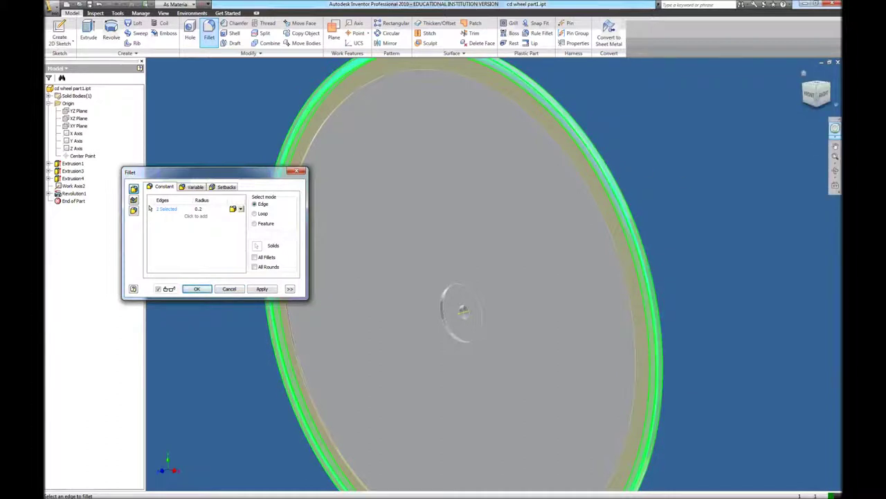
left_click(826, 99)
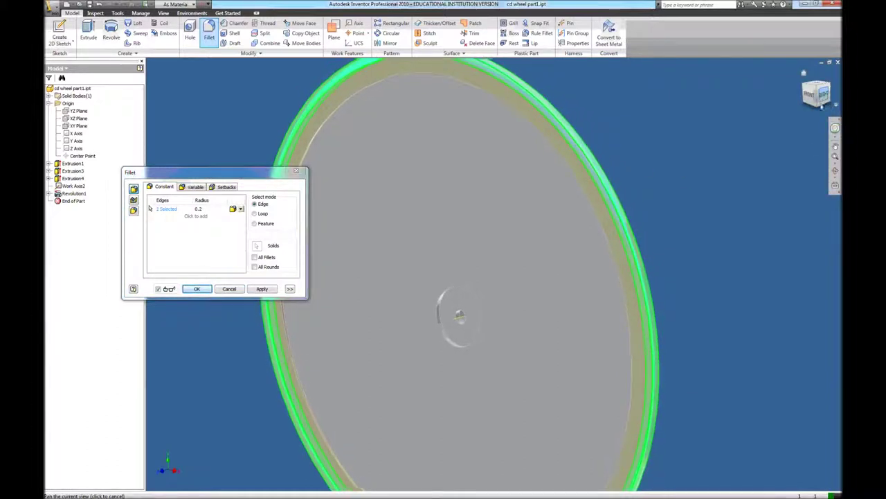
middle_click_drag(481, 383, 488, 382, "shift")
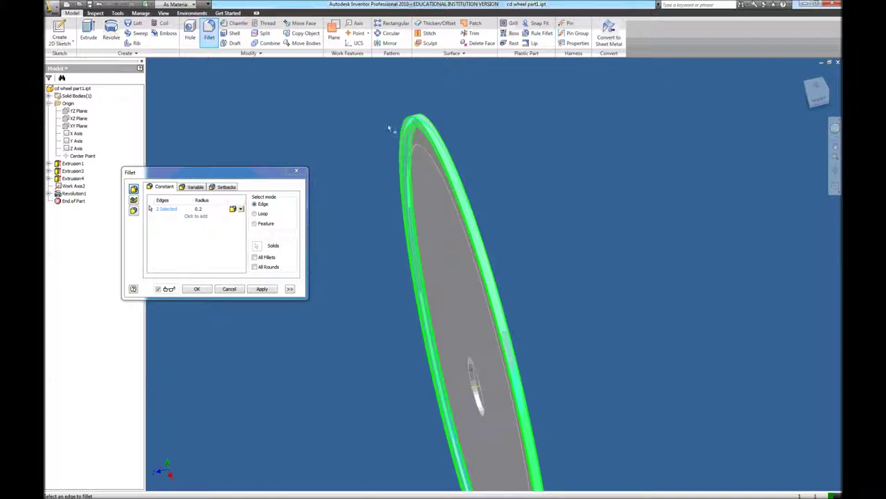
scroll(390, 131, "down", 4)
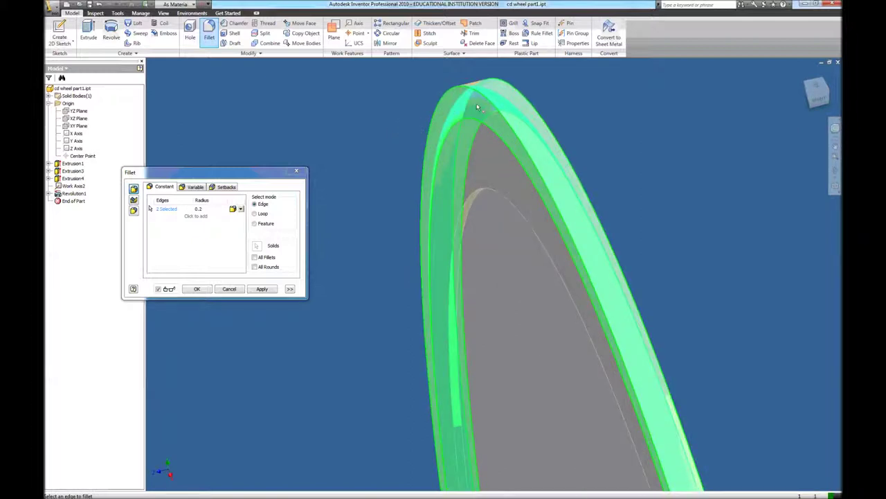
Set the fillet radius to 0.05, apply it to the band's edges and close the Fillet command
left_click(199, 210)
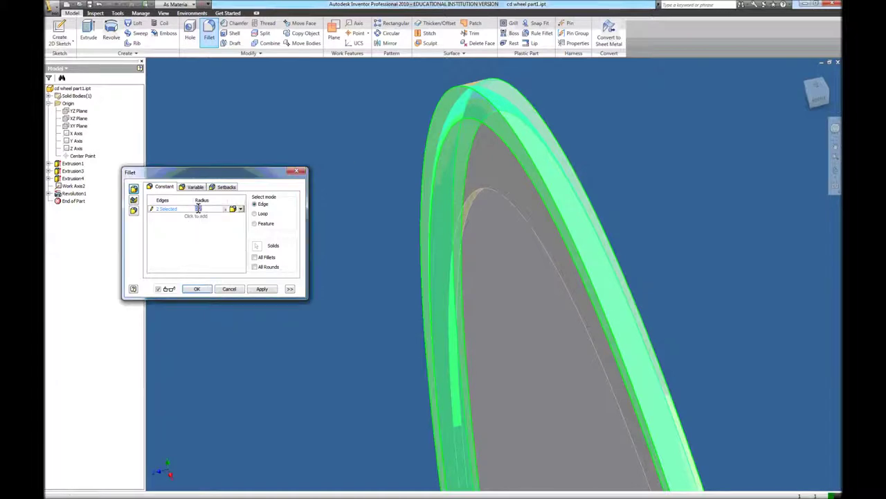
type("0.1")
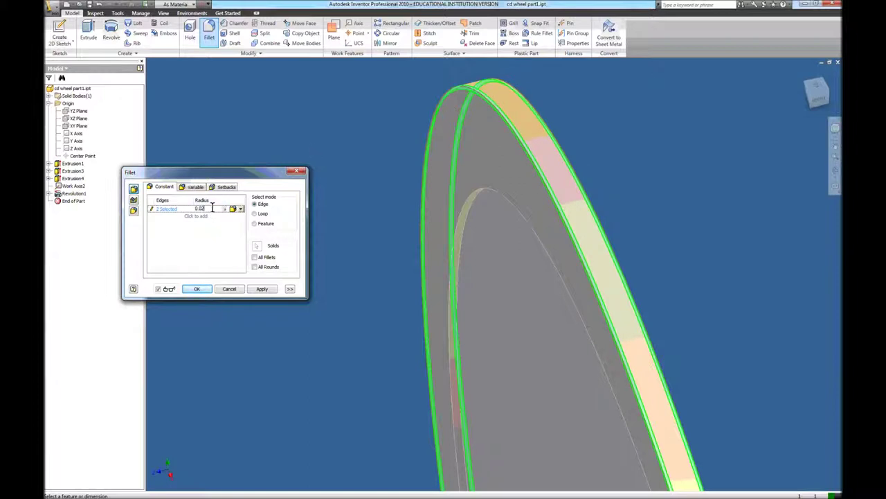
type("5")
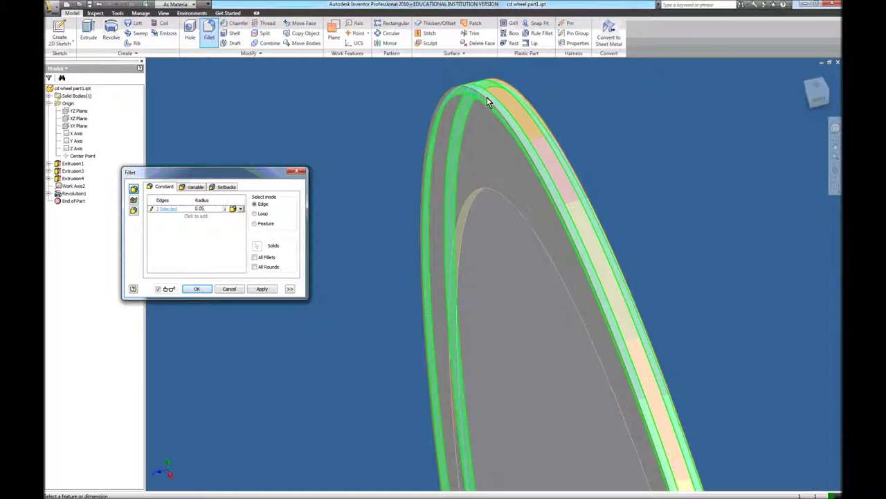
left_click(263, 288)
left_click(231, 288)
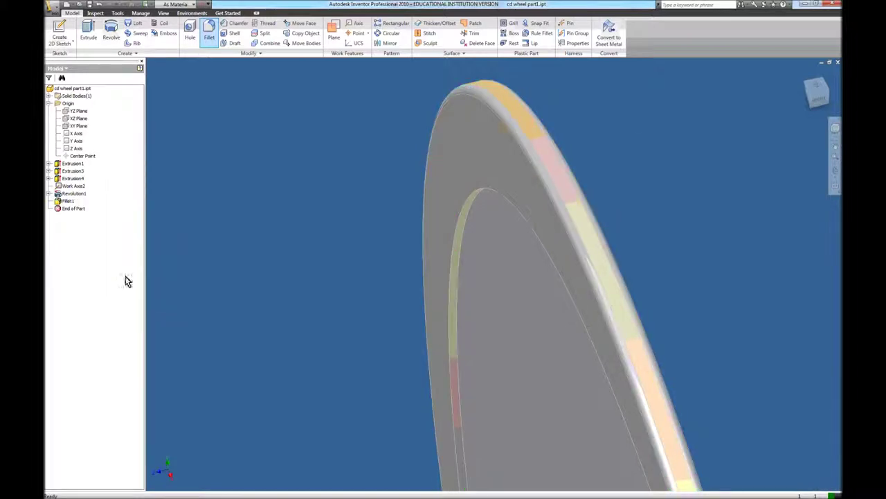
Set the feature color style of the rim band's fillet to Tan
right_click(63, 203)
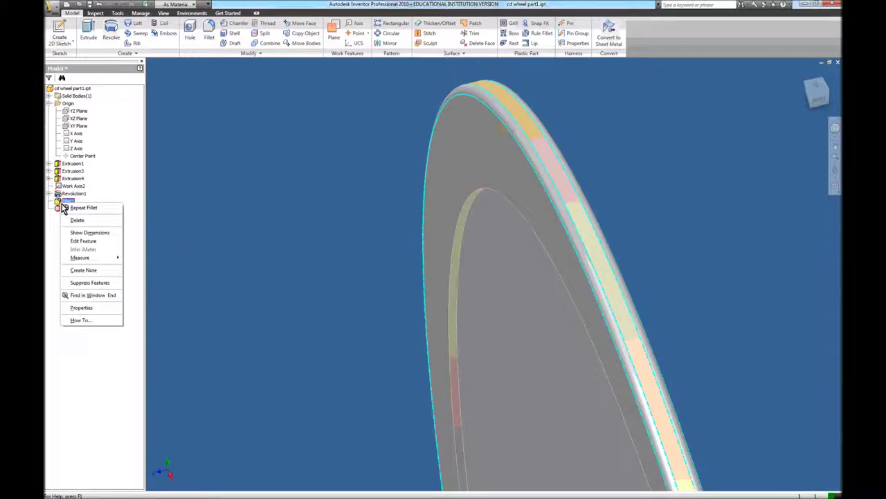
left_click(97, 308)
left_click(184, 178)
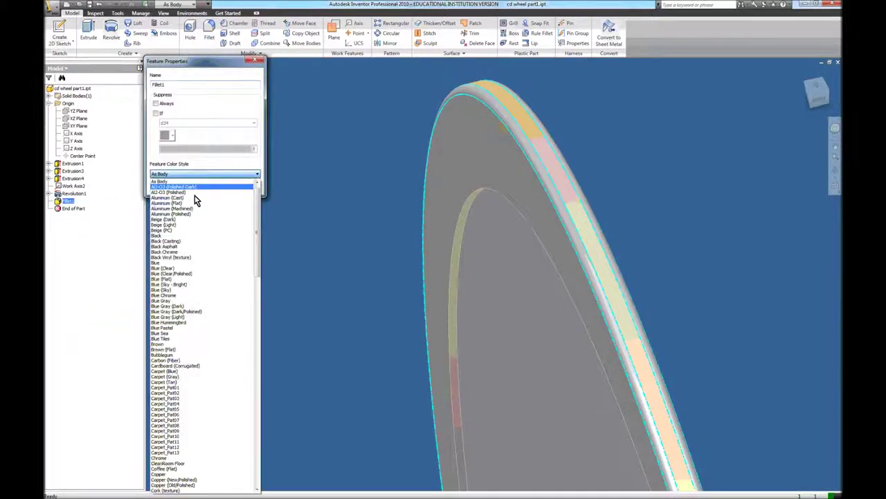
left_click_drag(257, 257, 242, 435)
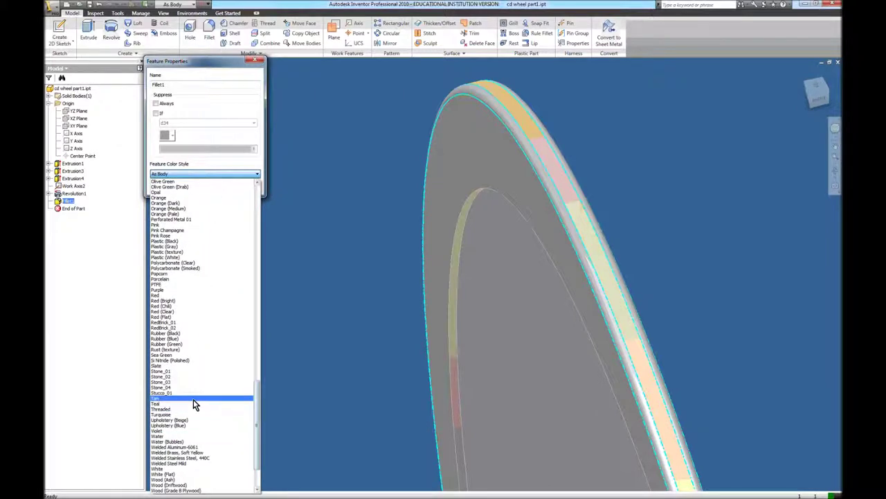
left_click(193, 399)
left_click(219, 188)
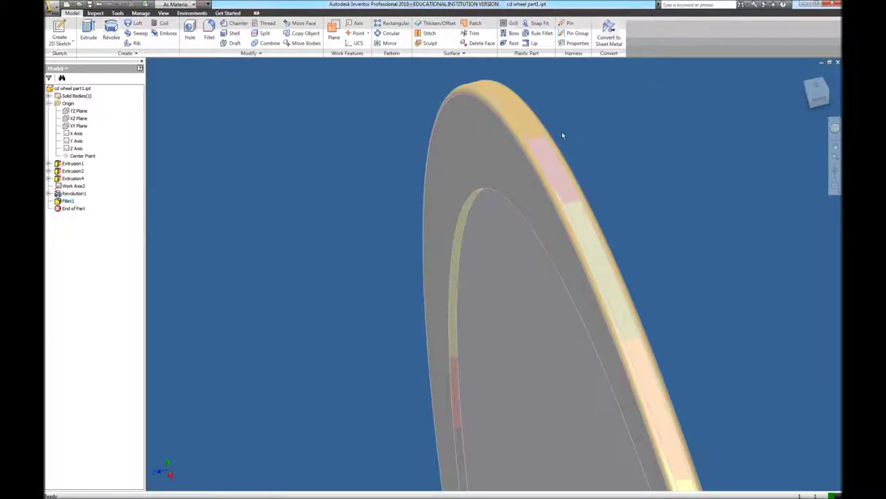
Examine the finished rim band and both faces of the wheel
right_click(505, 138)
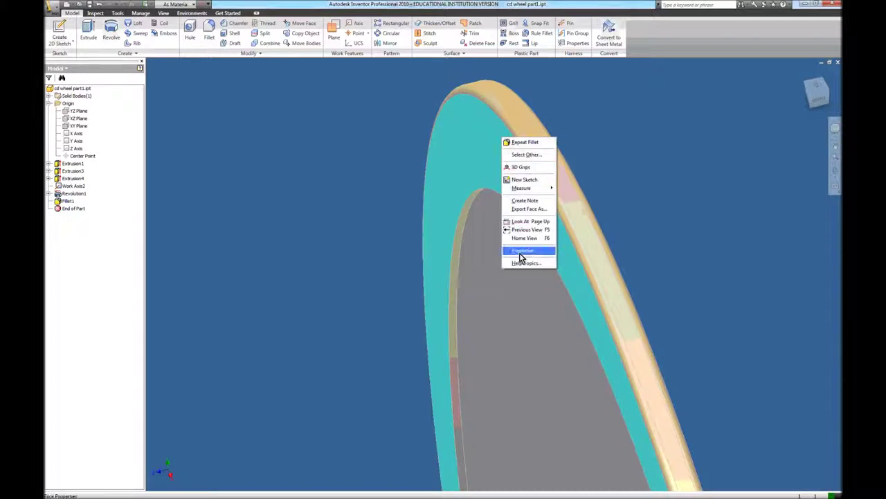
left_click(684, 170)
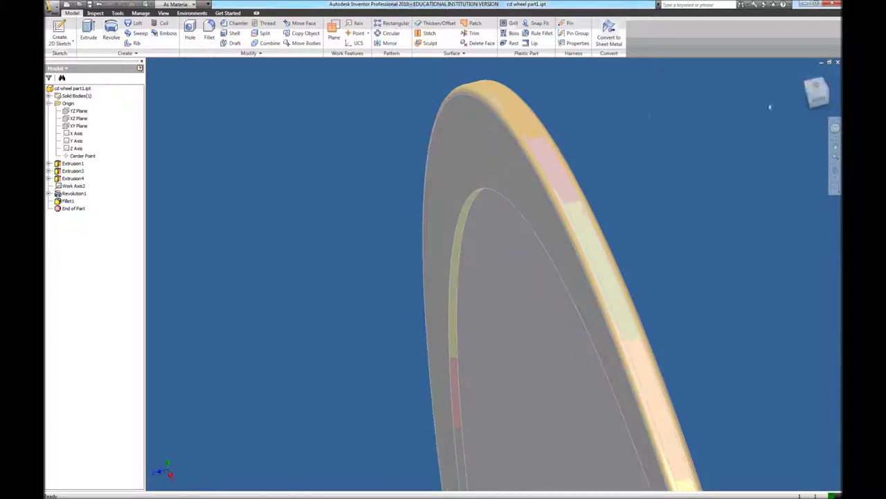
scroll(765, 107, "down", 5)
left_click_drag(799, 101, 755, 219)
middle_click_drag(755, 219, 462, 183)
scroll(462, 183, "down", 3)
scroll(467, 186, "up", 3)
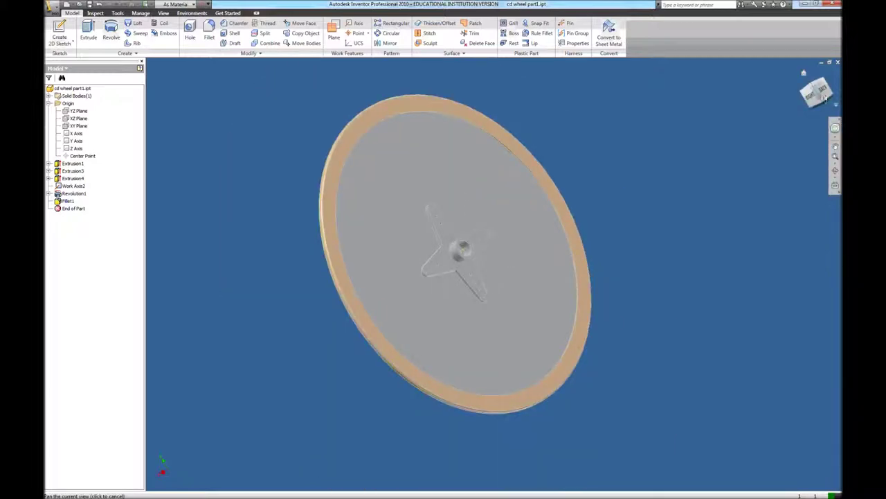
mouse_move(821, 97)
left_mouse_down()
mouse_move(814, 104)
mouse_move(817, 90)
mouse_move(813, 97)
left_mouse_up()
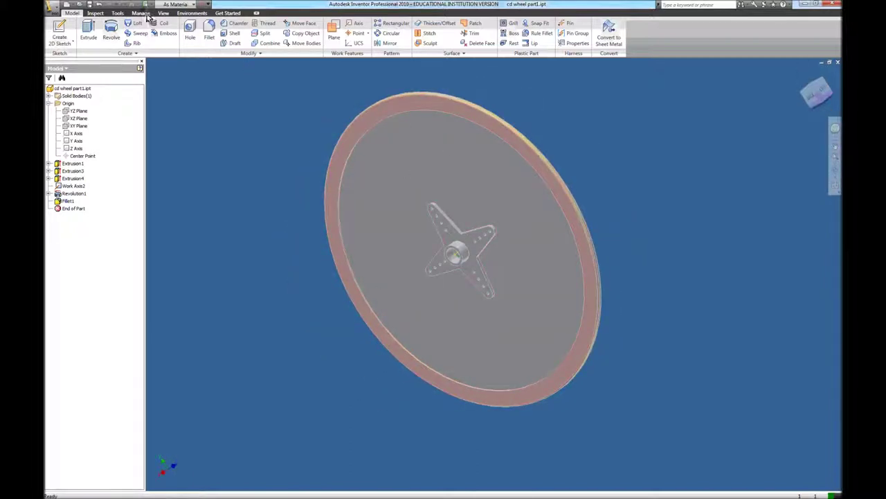
Save the CD wheel part under its current file name
left_click(53, 7)
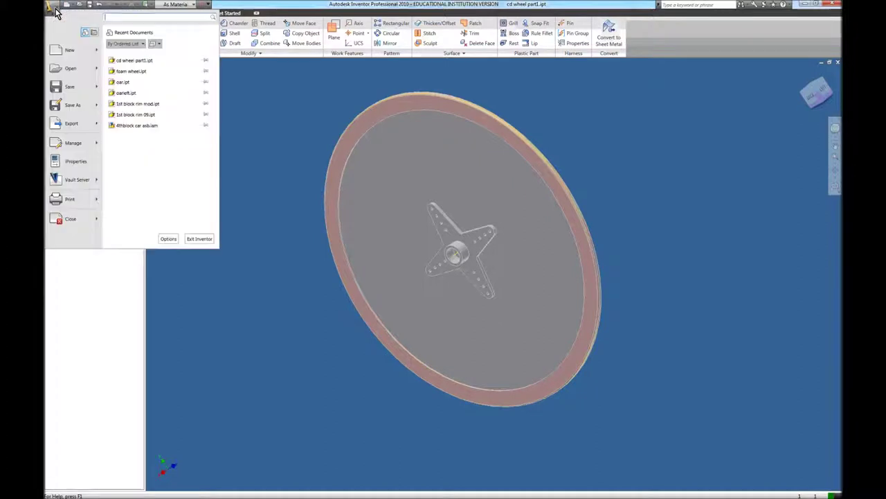
left_click(86, 89)
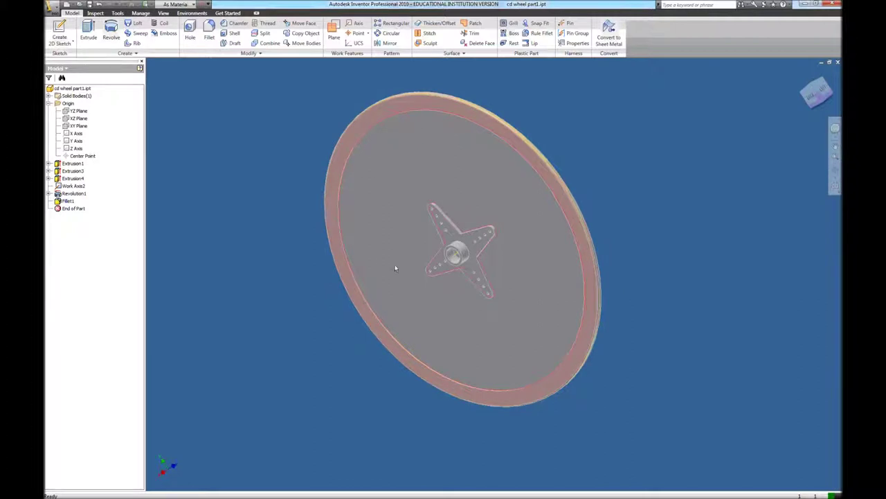
Edit the first extrusion's sketch, set the outer circle's diameter to 8 cm and finish the sketch
left_click(48, 163)
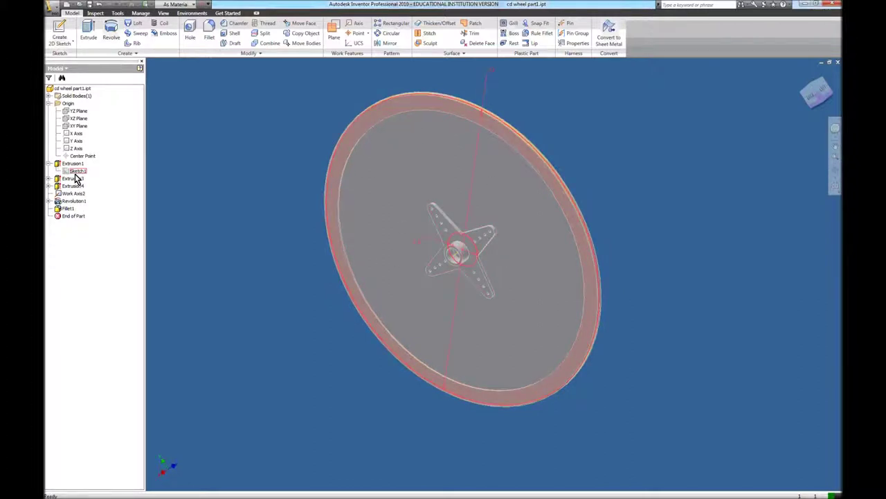
right_click(77, 172)
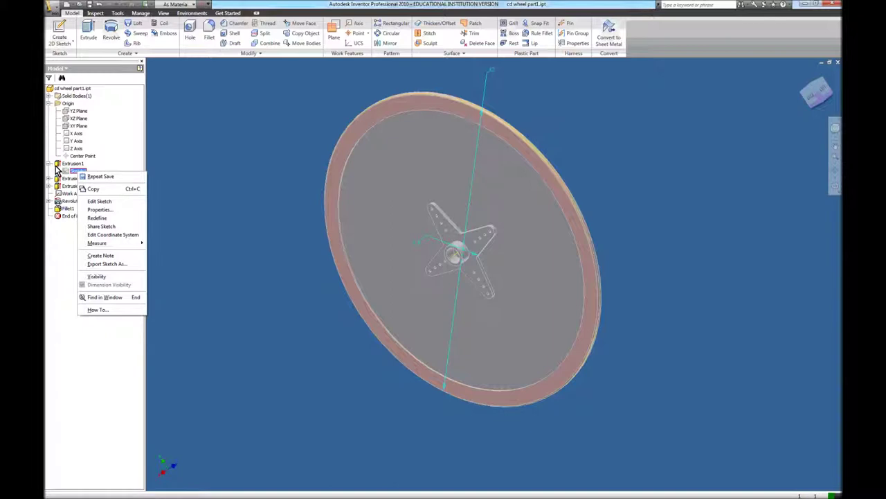
left_click(97, 202)
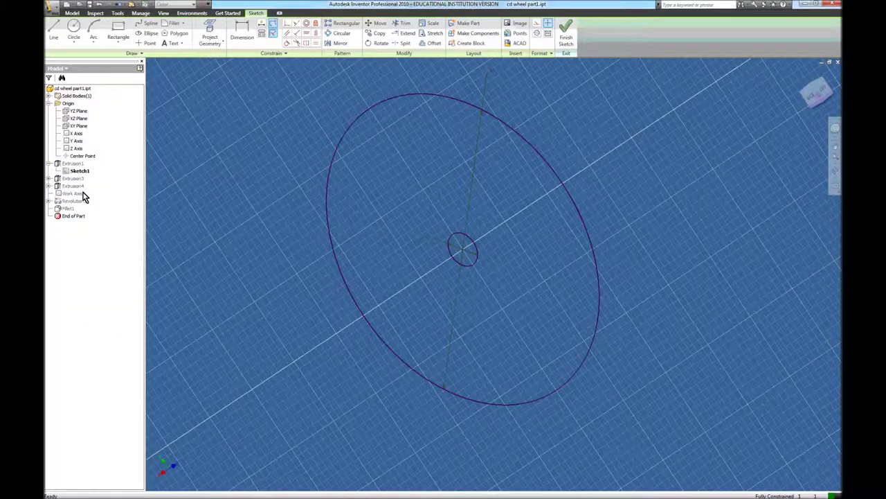
left_click(491, 70)
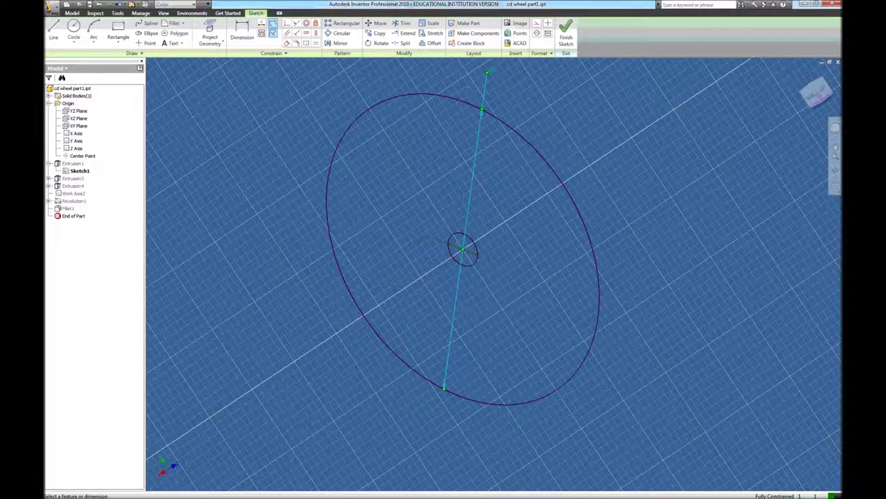
left_click(175, 229)
left_click_drag(168, 225, 197, 244)
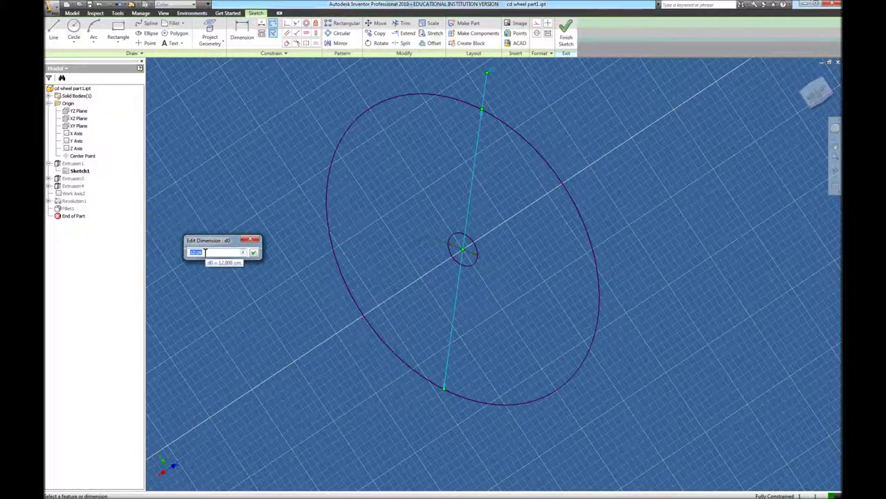
type("6cm")
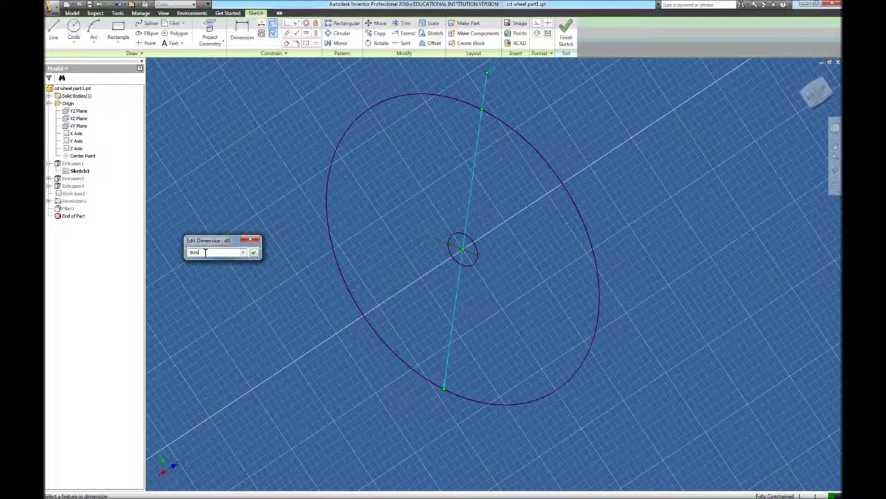
key("Return")
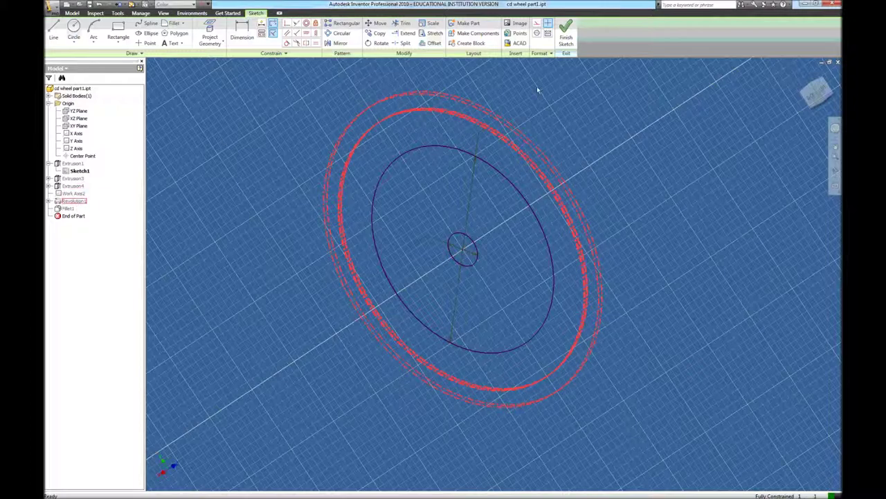
left_click(566, 36)
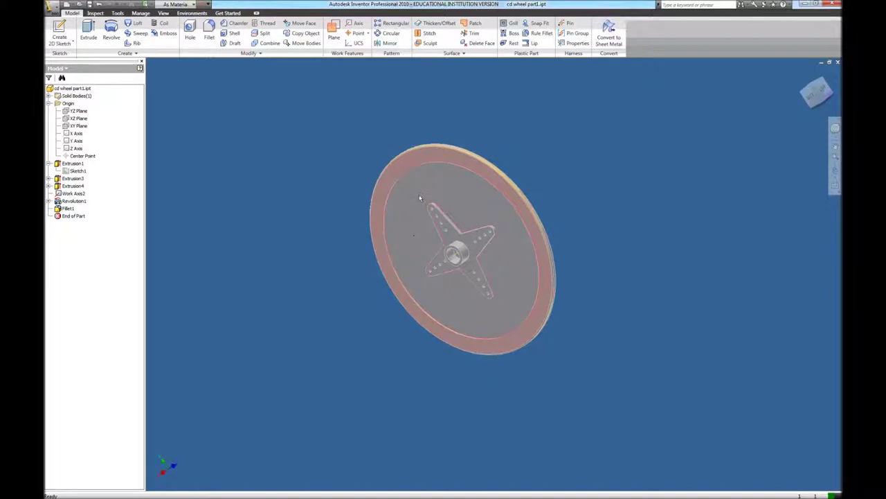
Save a copy of the resized wheel as cd wheel part2.ipt
left_click(58, 7)
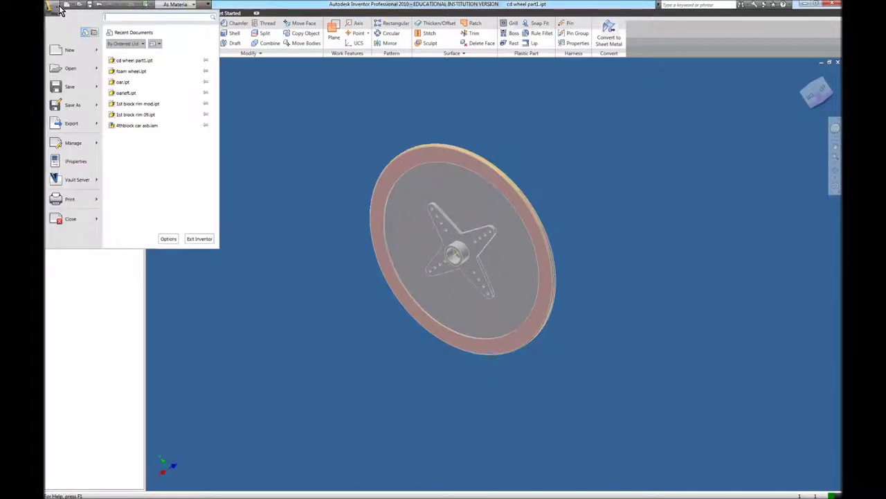
left_click(73, 108)
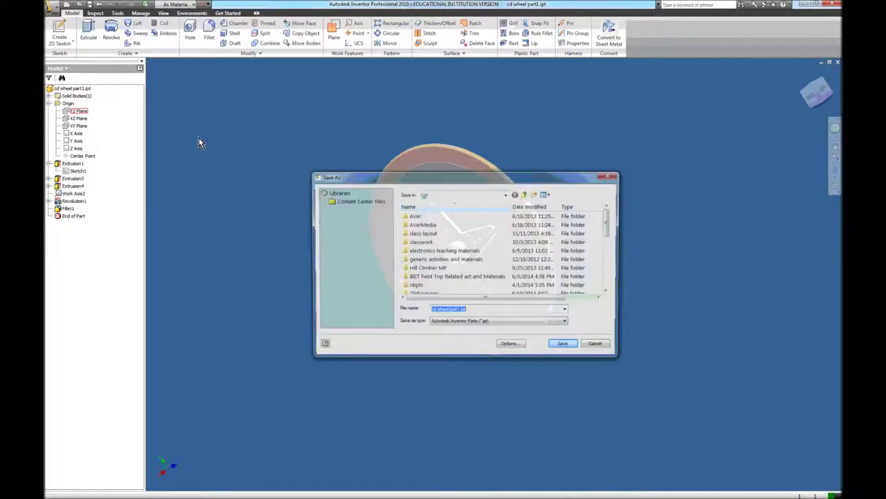
left_click(460, 311)
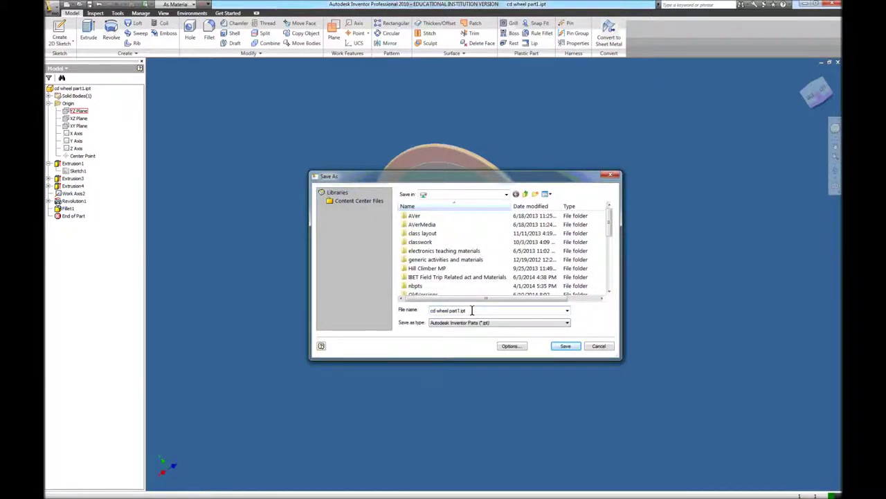
key("BackSpace")
key("Return")
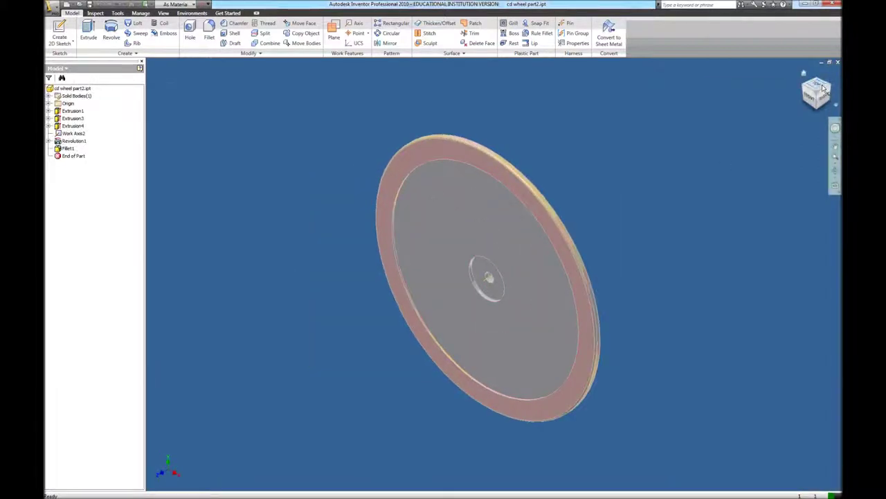
middle_click_drag(496, 277, 524, 203, "shift")
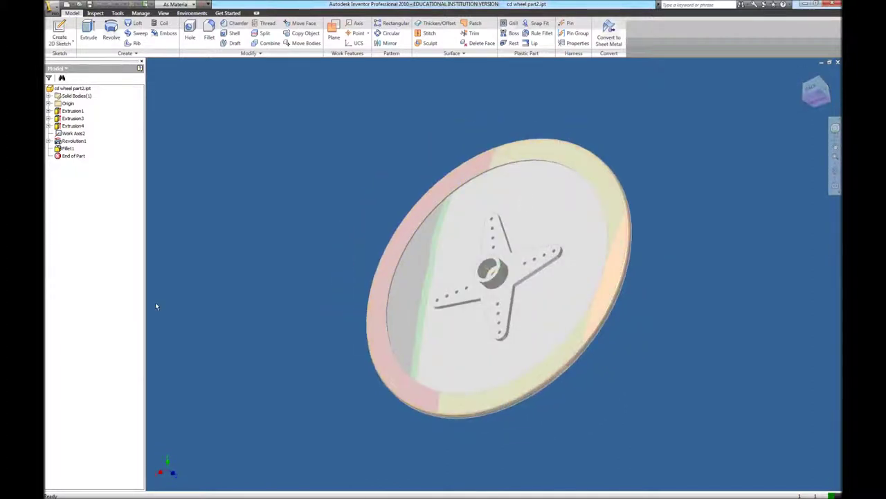